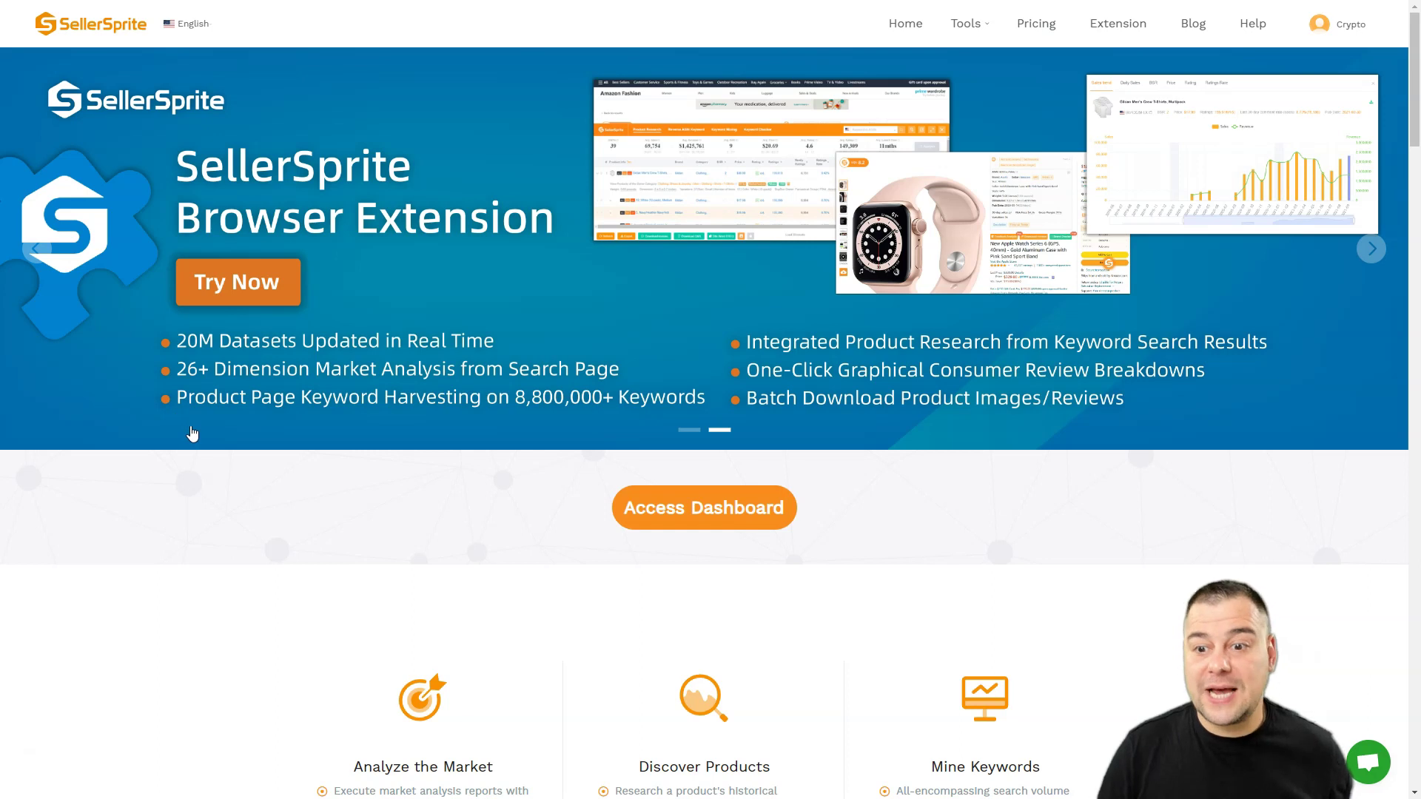
# Step: Scroll down through the SellerSprite homepage and back up to the top
pyautogui.scroll(-5, 211, 419)
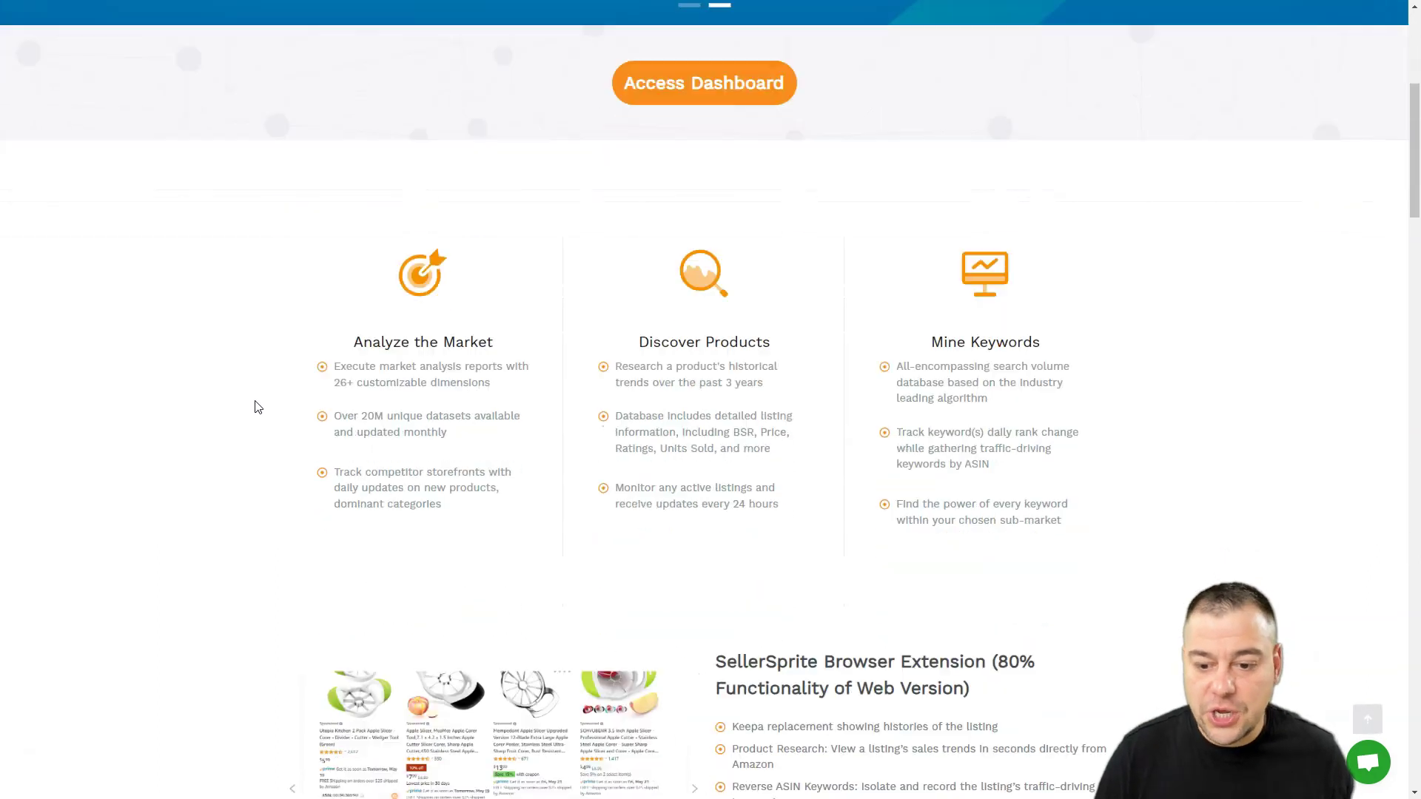
pyautogui.scroll(5, 232, 393)
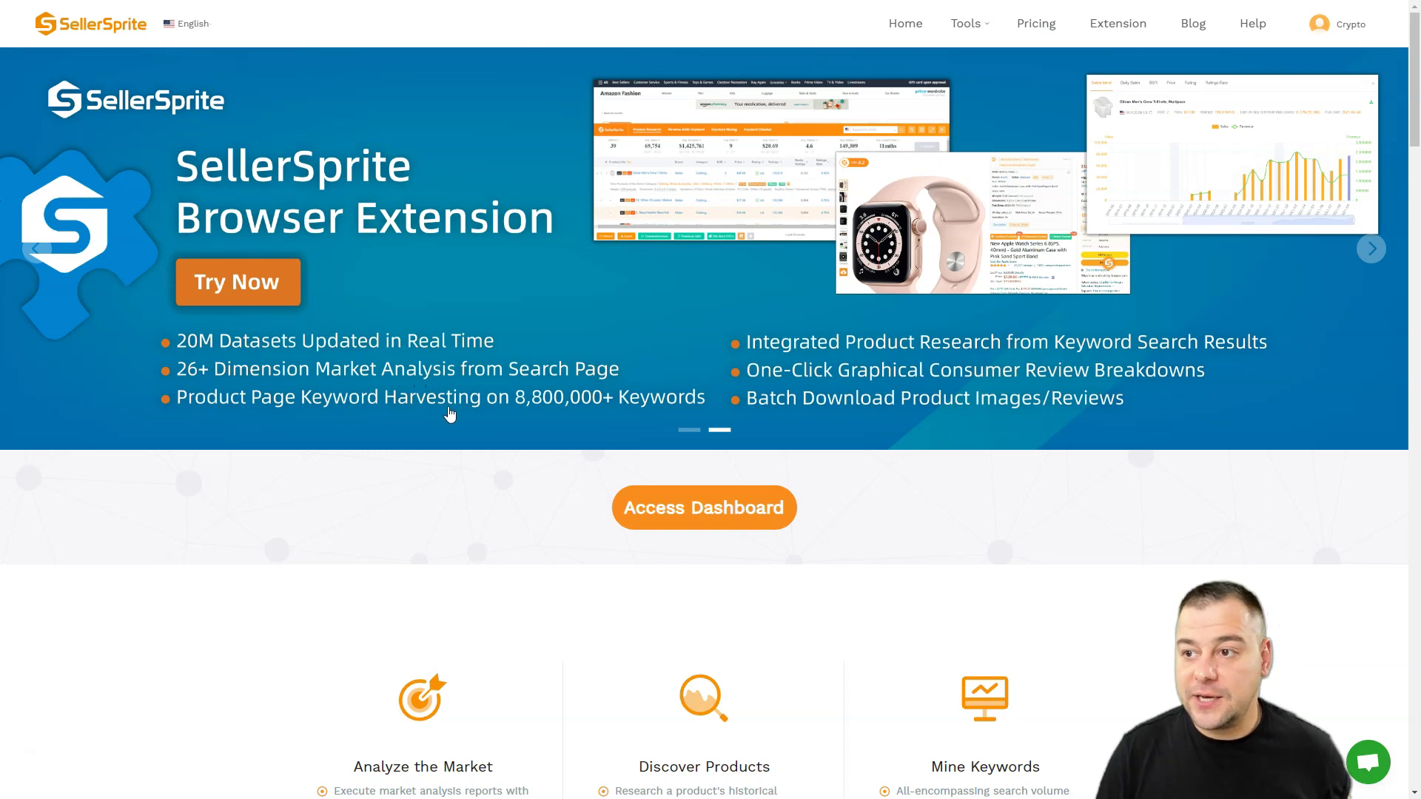
pyautogui.scroll(-2, 449, 415)
pyautogui.scroll(-2, 449, 415)
pyautogui.scroll(-2, 451, 413)
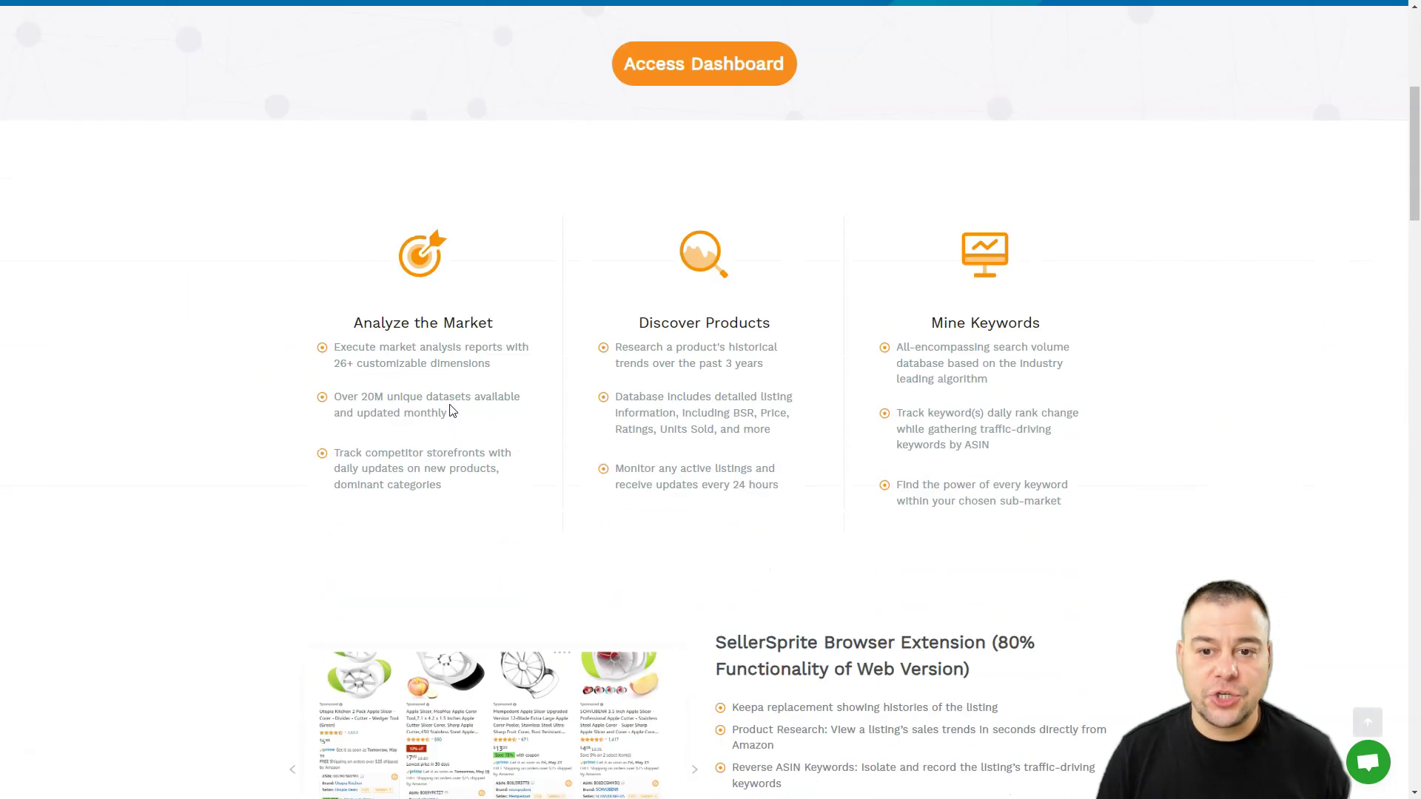
pyautogui.scroll(-2, 452, 411)
pyautogui.scroll(-2, 452, 412)
pyautogui.scroll(-4, 451, 412)
pyautogui.scroll(-2, 451, 412)
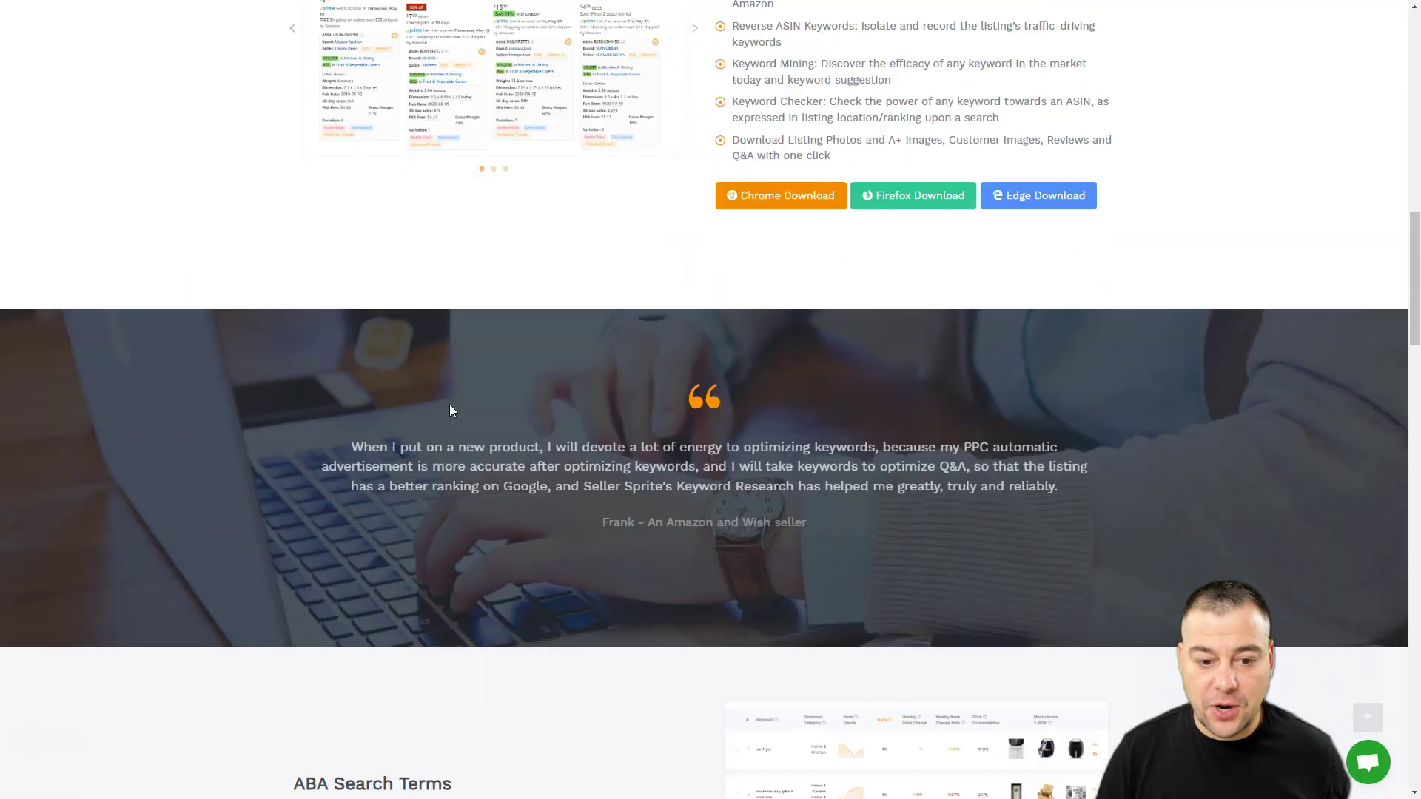
pyautogui.scroll(-4, 451, 412)
pyautogui.scroll(-3, 452, 412)
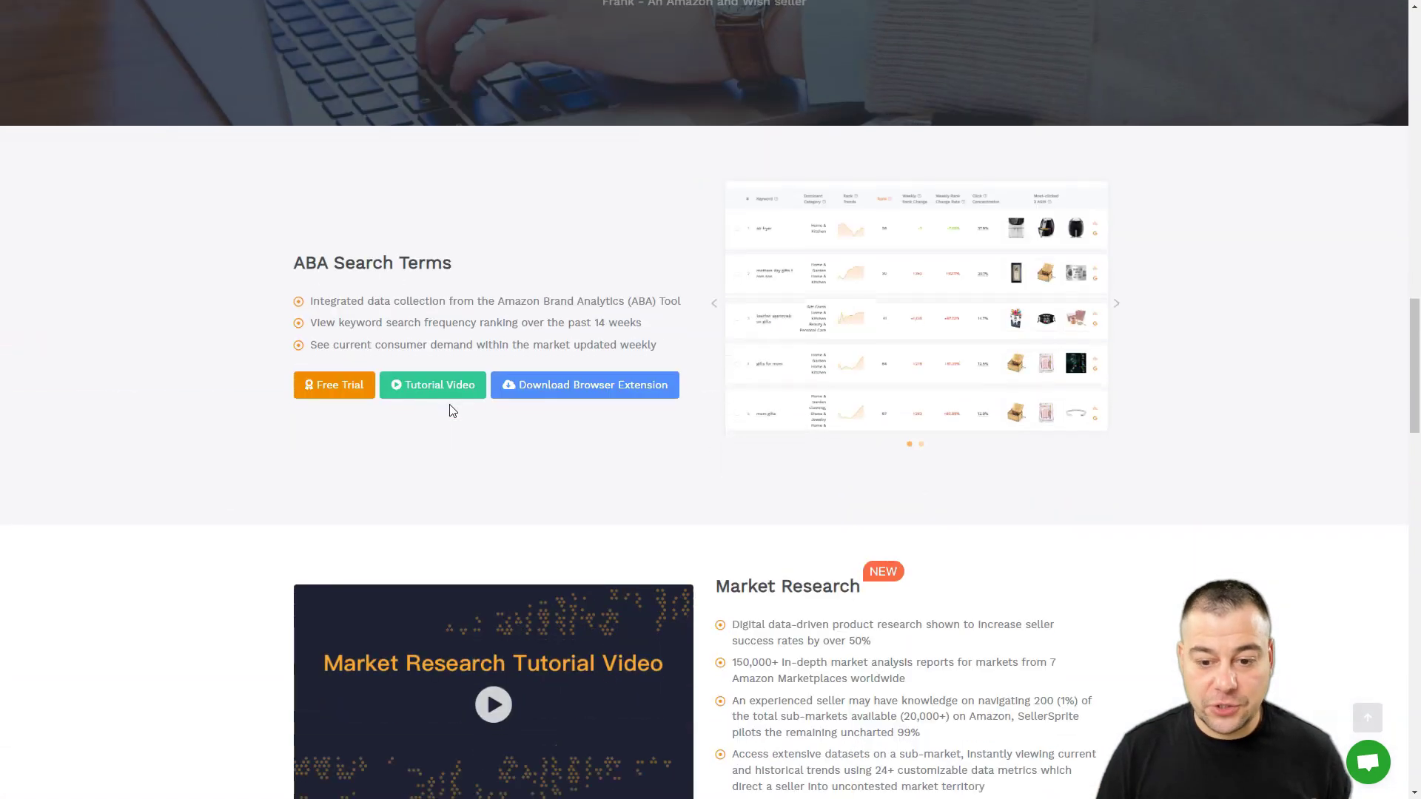
pyautogui.scroll(-3, 453, 411)
pyautogui.scroll(-5, 453, 411)
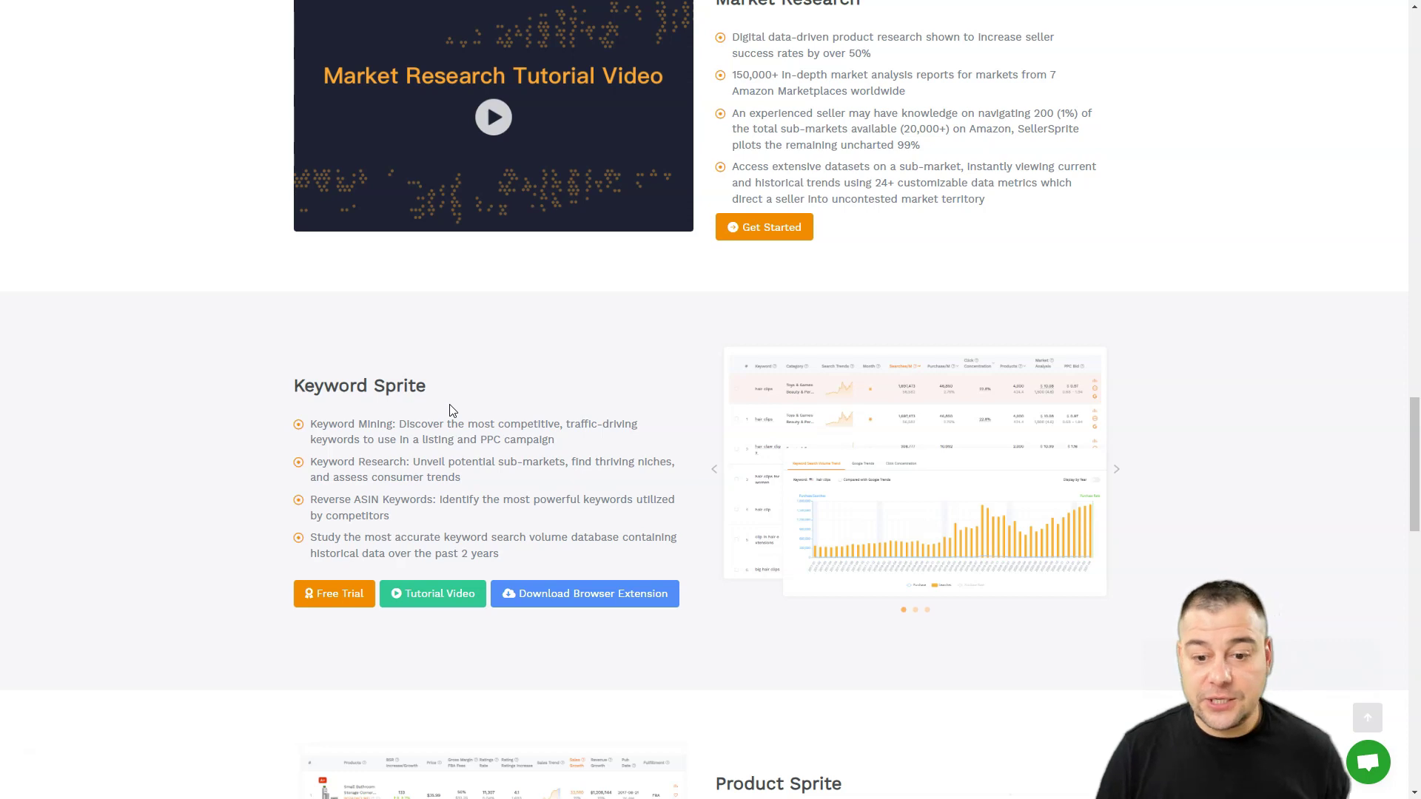
pyautogui.scroll(-4, 453, 411)
pyautogui.scroll(-2, 453, 411)
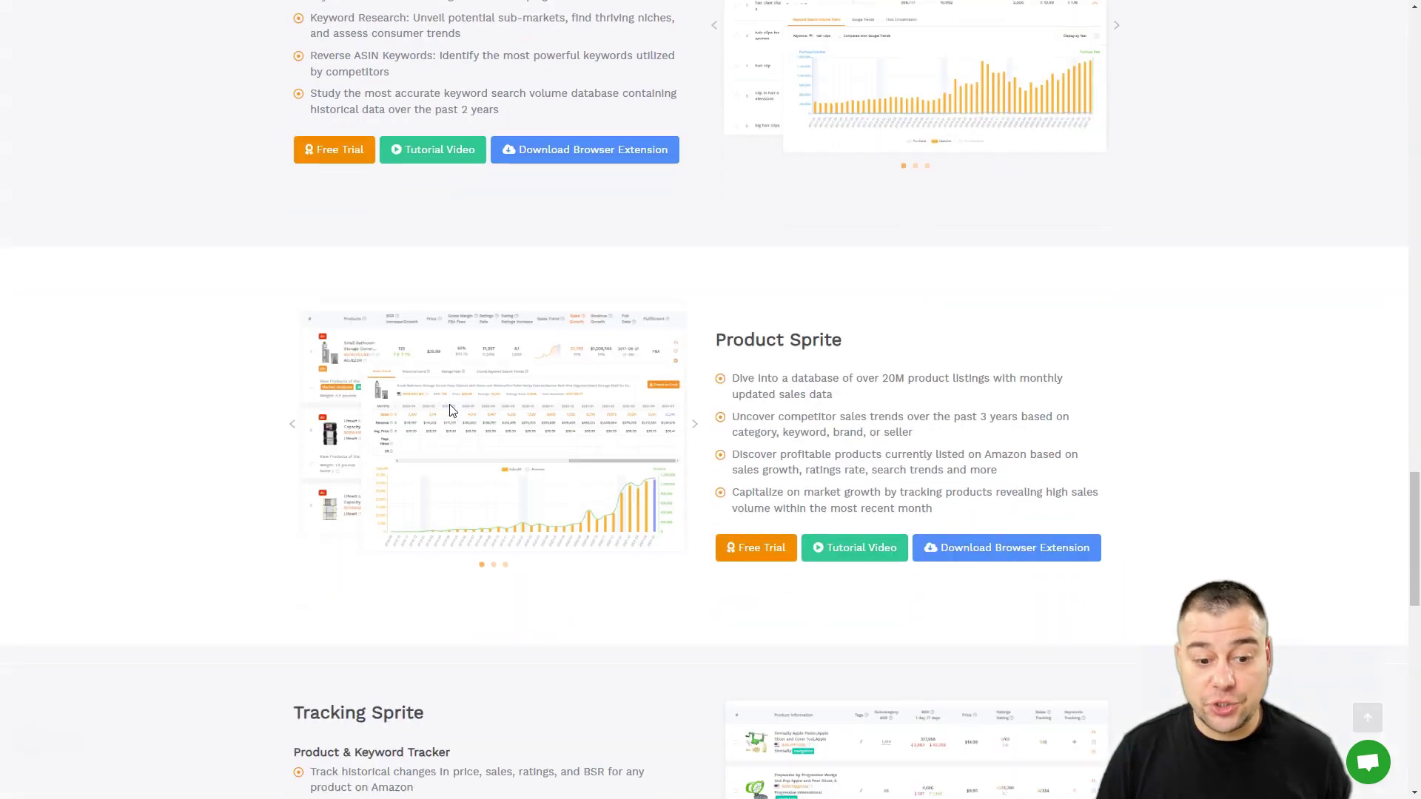
pyautogui.scroll(-2, 453, 411)
pyautogui.scroll(-2, 453, 411)
pyautogui.scroll(-2, 453, 410)
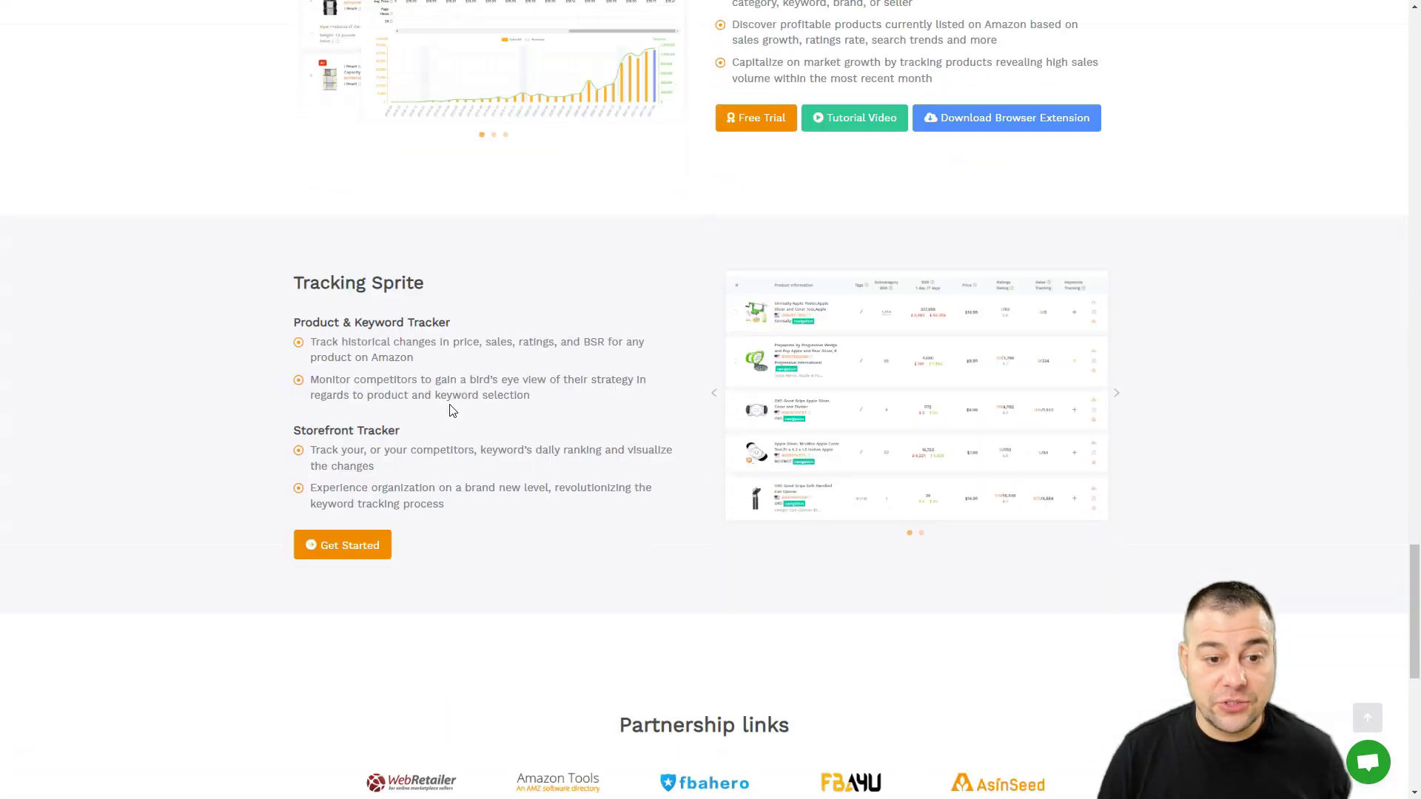
pyautogui.scroll(-3, 453, 411)
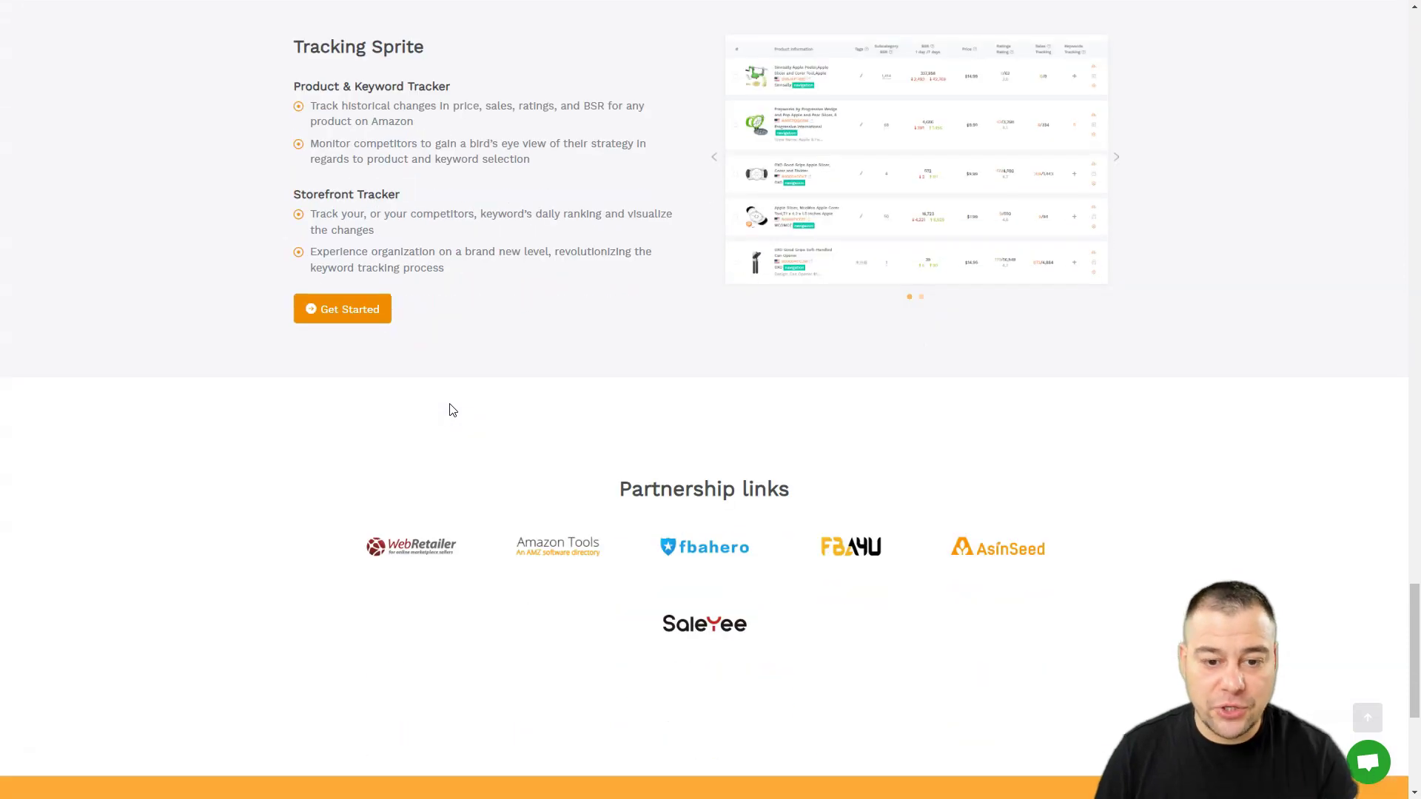
pyautogui.scroll(5, 453, 411)
pyautogui.scroll(2, 455, 411)
pyautogui.scroll(5, 457, 411)
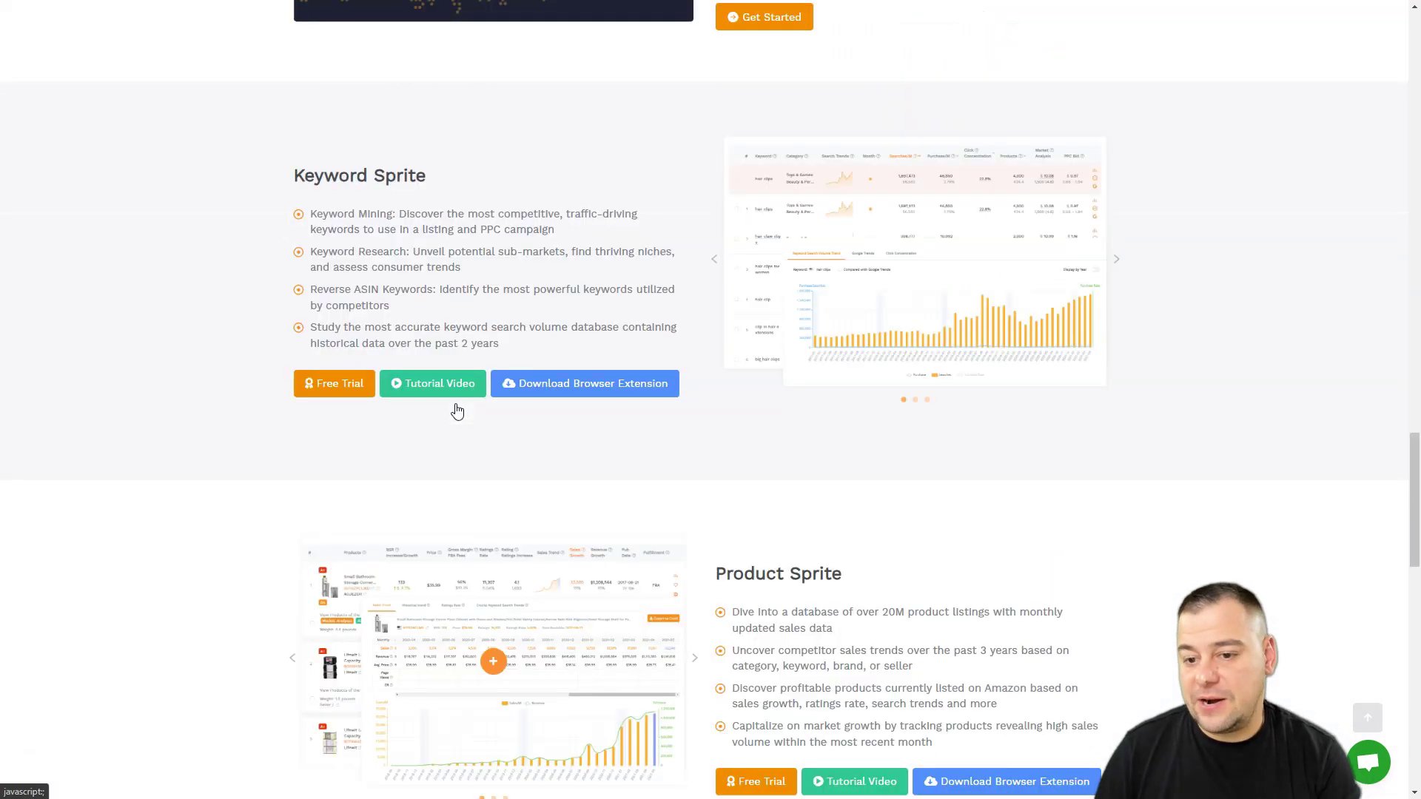
pyautogui.scroll(9, 457, 412)
pyautogui.scroll(7, 456, 412)
pyautogui.scroll(7, 457, 411)
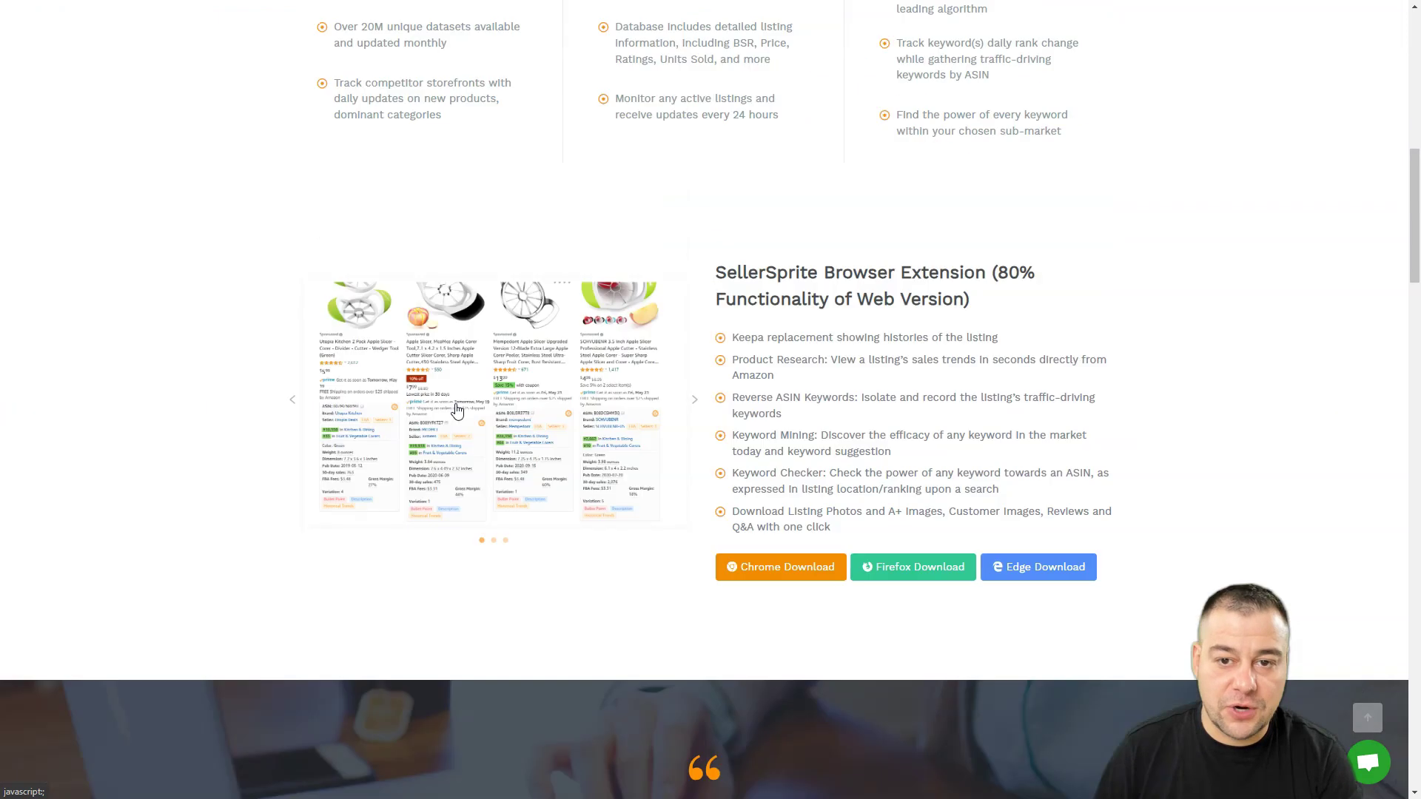
pyautogui.scroll(7, 457, 412)
pyautogui.scroll(4, 457, 412)
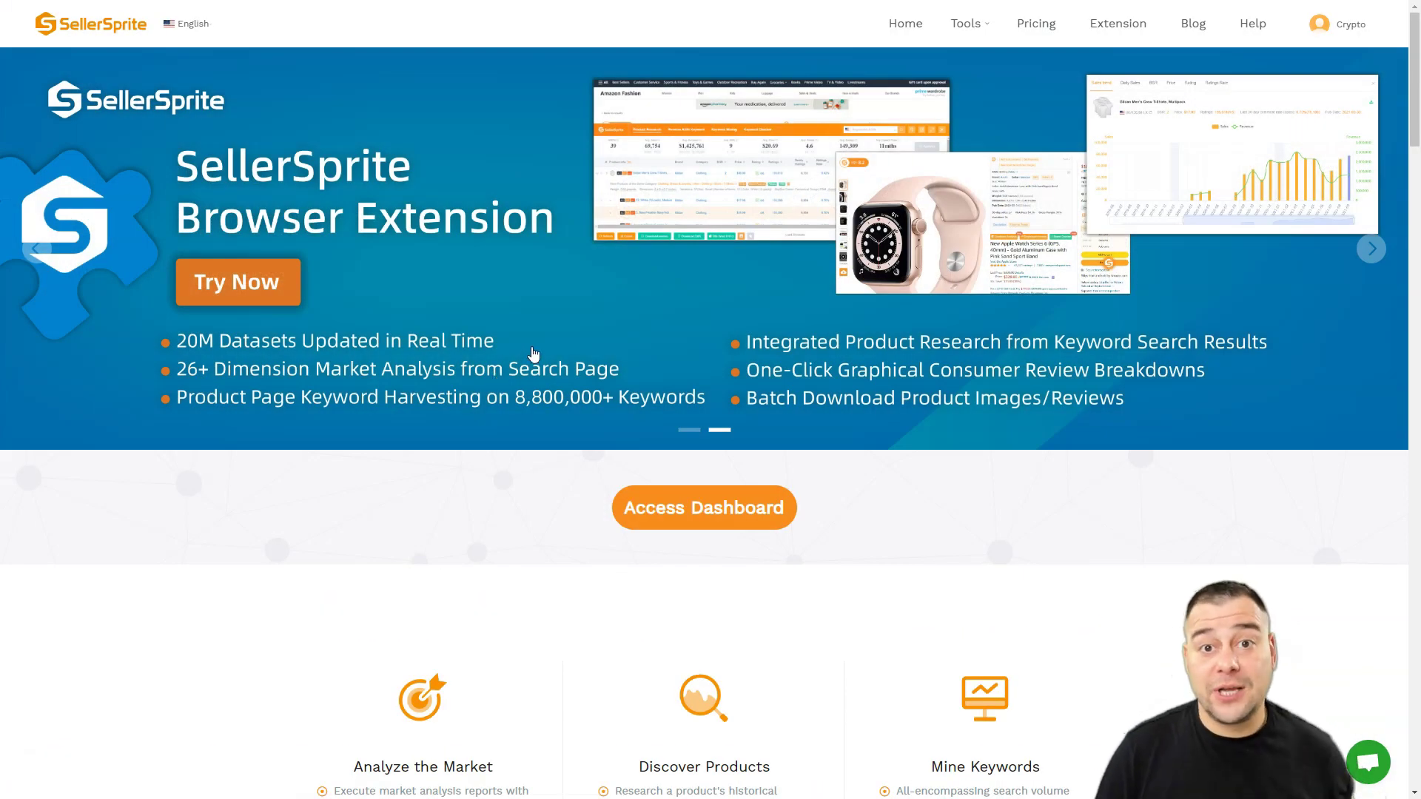
pyautogui.moveTo(965, 24)
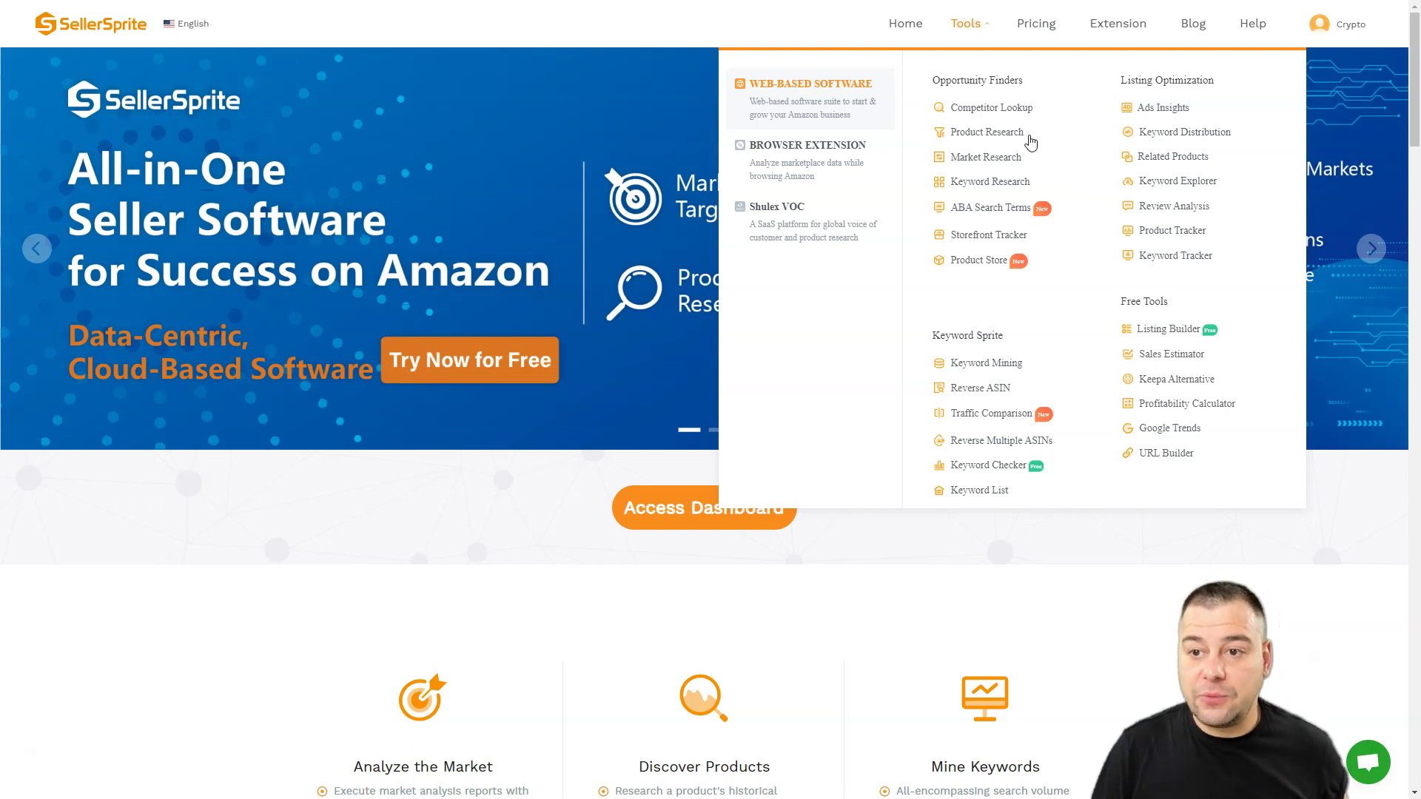
# Step: Open Market Research from the Opportunity Finders list in the Tools menu
pyautogui.click(971, 160)
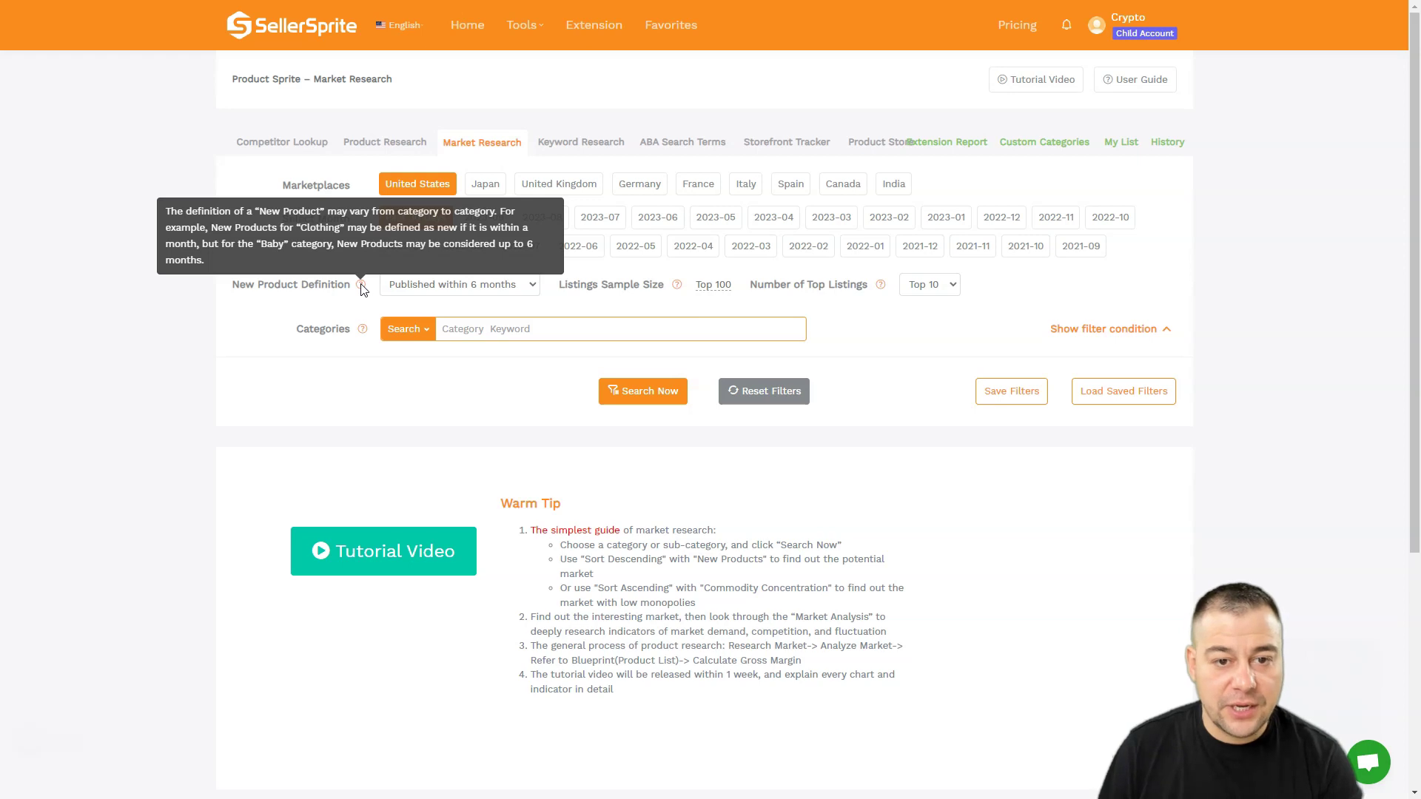
pyautogui.click(535, 286)
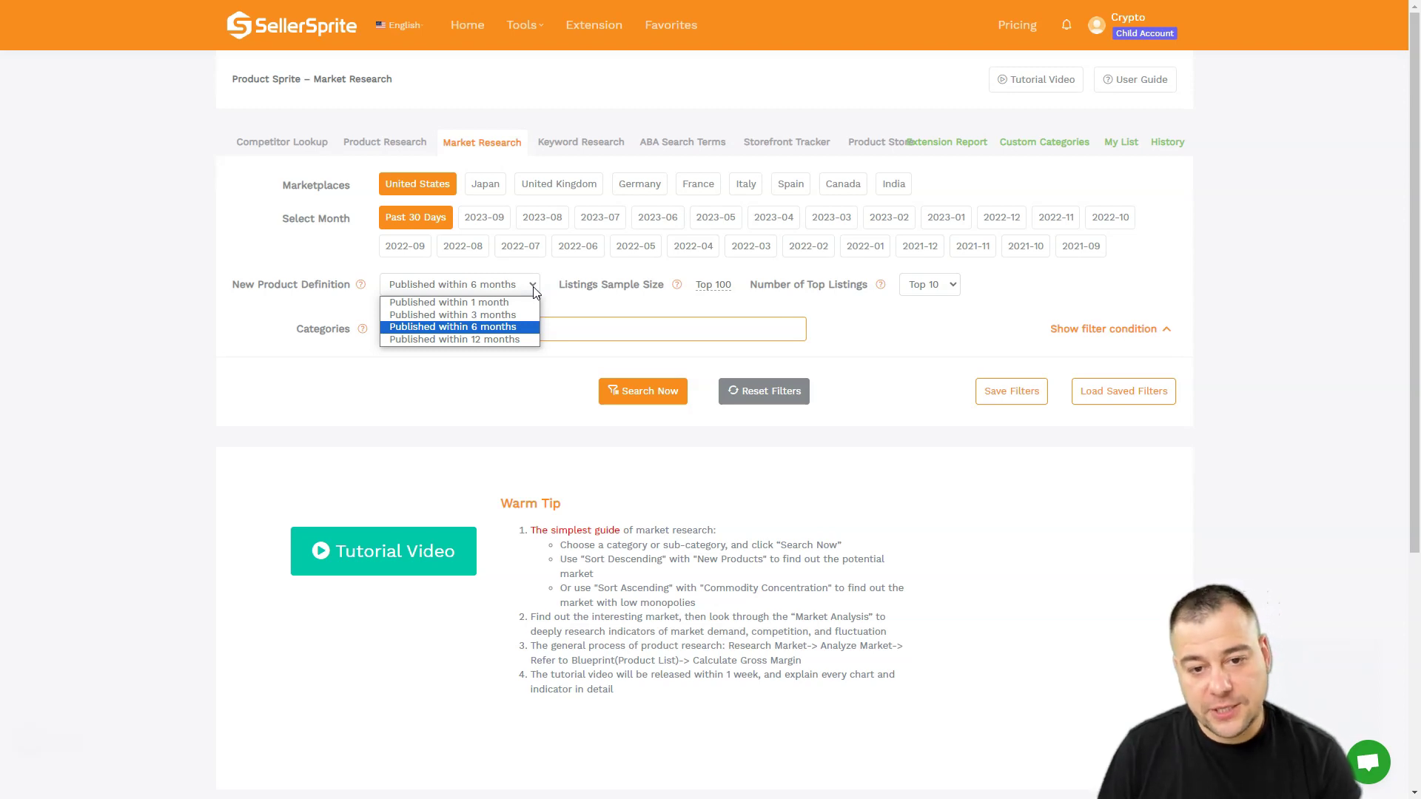
pyautogui.click(621, 305)
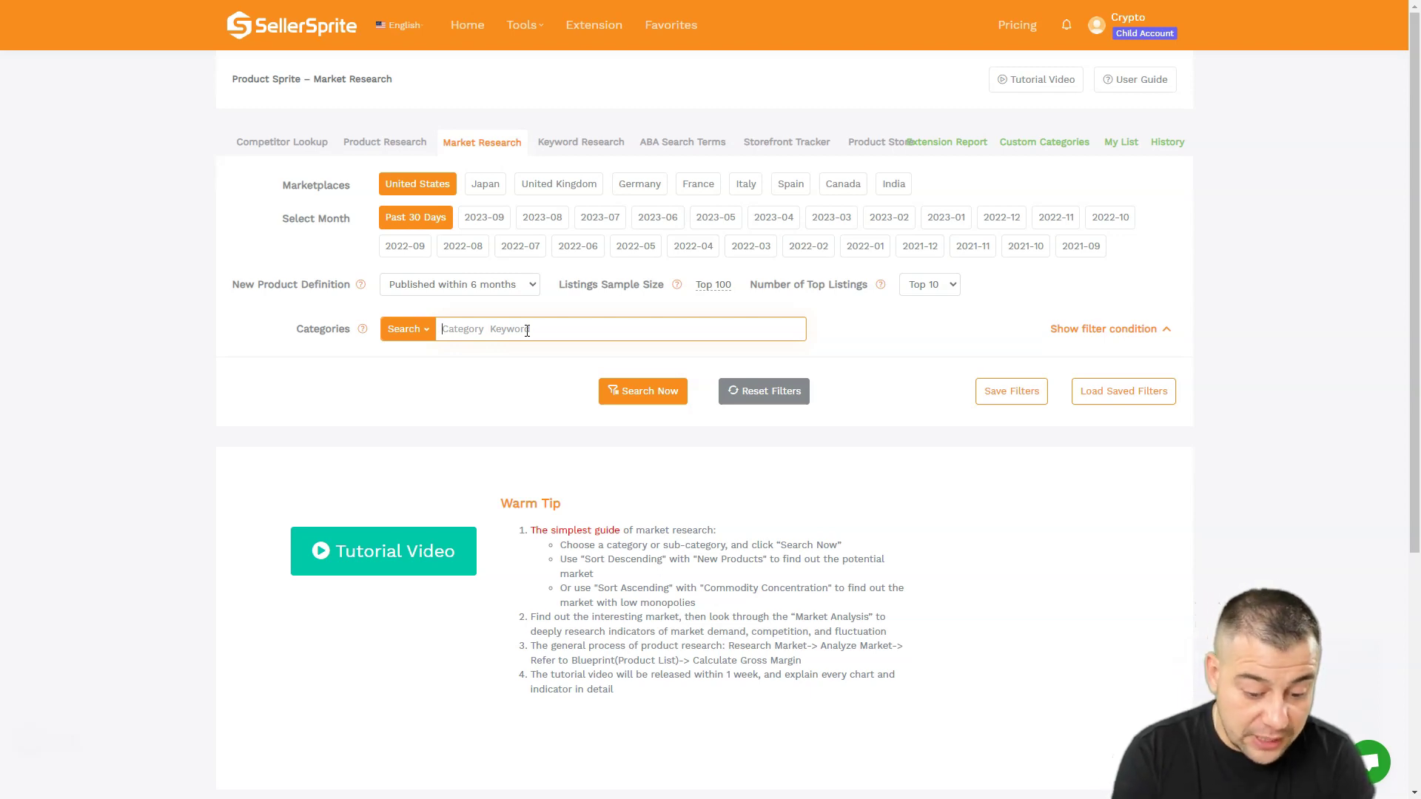
# Step: Run Market Research for the 'Headphones, Earbuds & Accessories' category
pyautogui.write('Head')
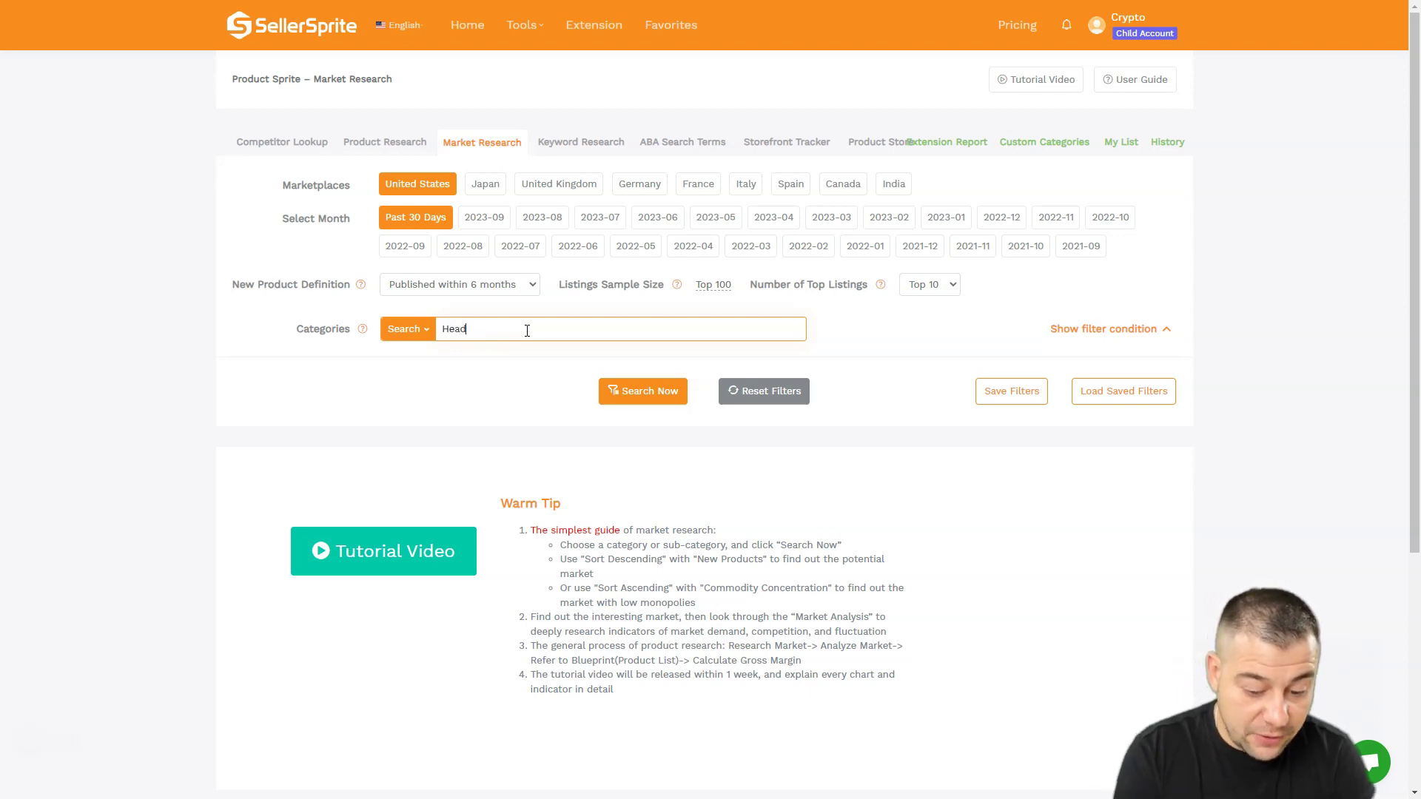
pyautogui.write('phones')
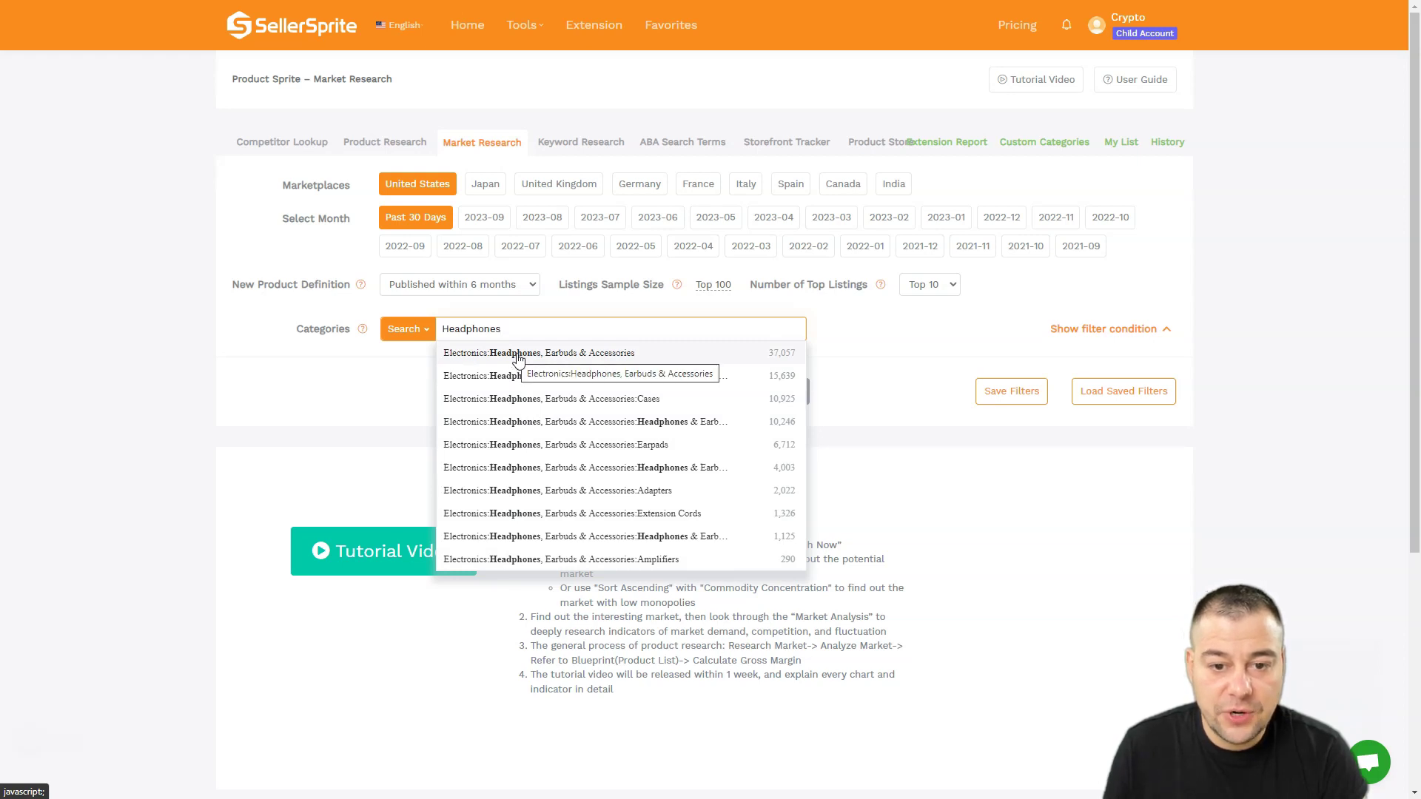
pyautogui.click(520, 353)
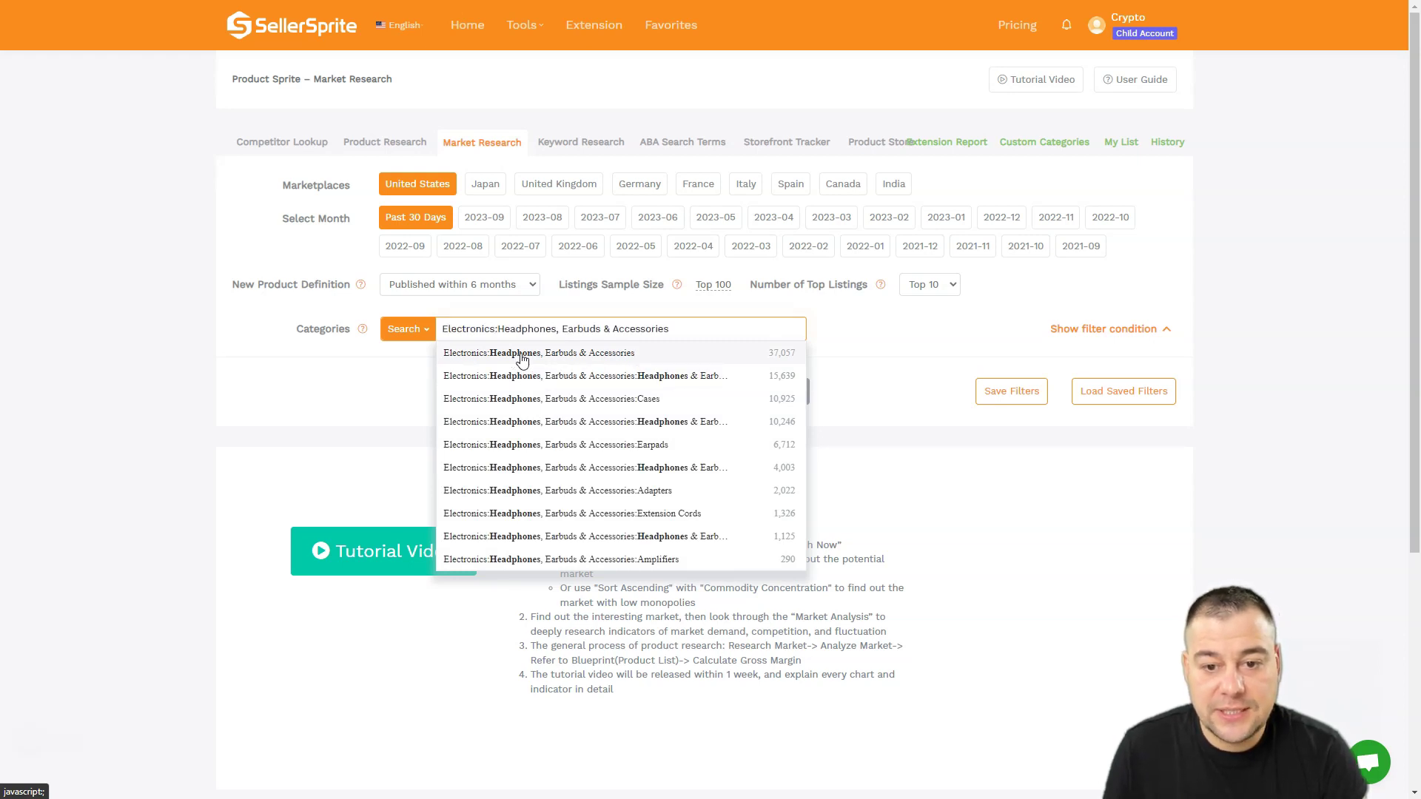
pyautogui.click(646, 390)
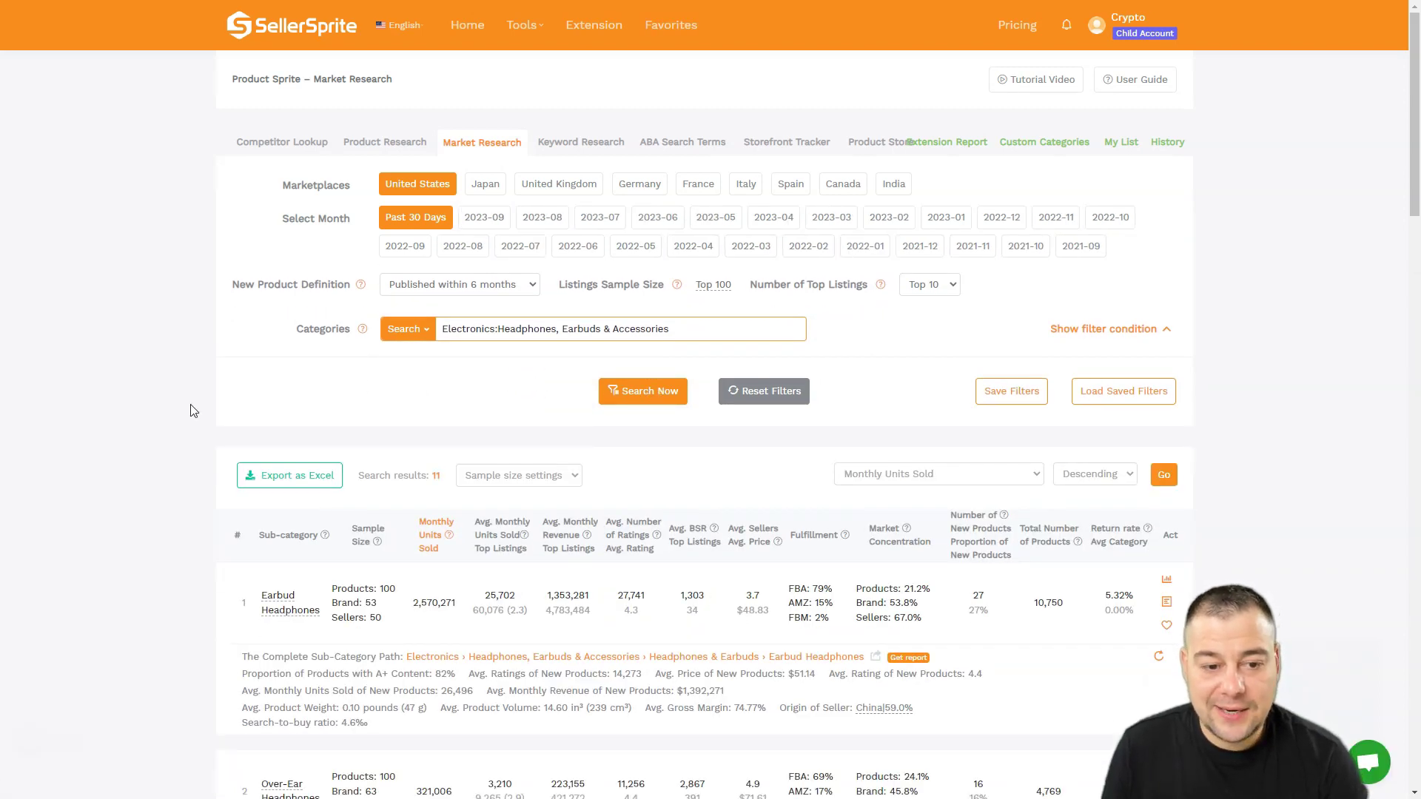
pyautogui.scroll(-1, 178, 476)
pyautogui.scroll(-1, 175, 478)
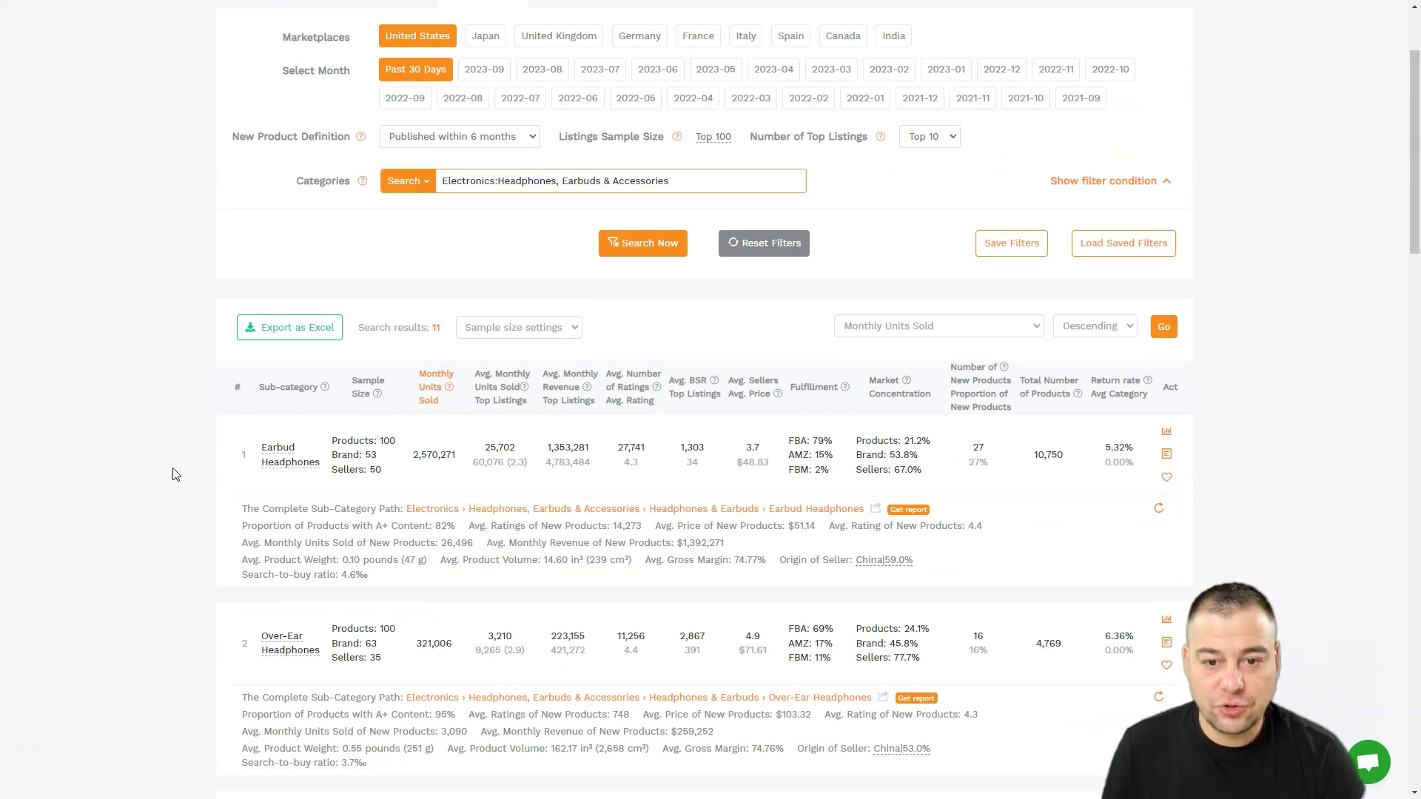
pyautogui.scroll(-1, 175, 475)
pyautogui.scroll(-1, 176, 475)
pyautogui.scroll(-1, 175, 475)
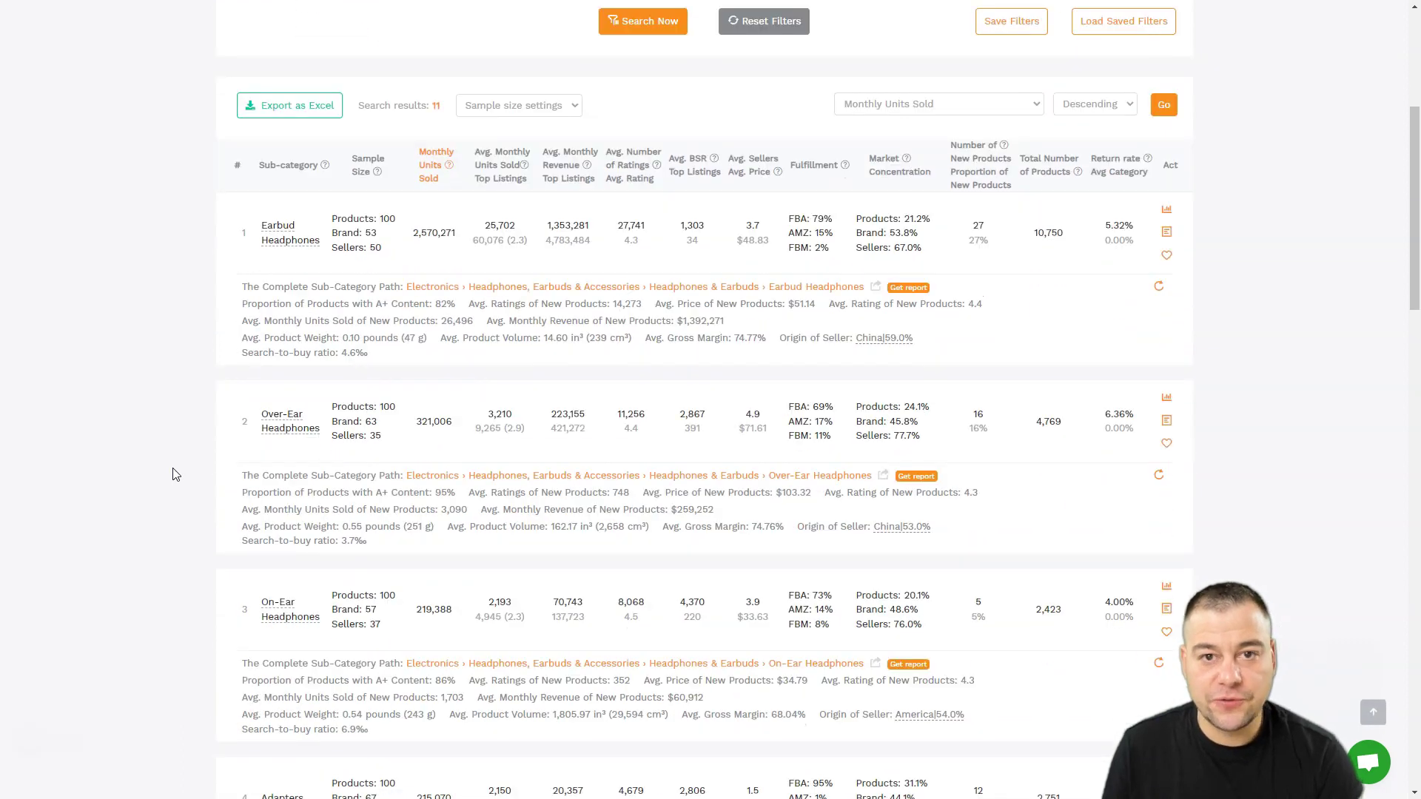
pyautogui.scroll(-1, 176, 474)
pyautogui.scroll(-1, 175, 474)
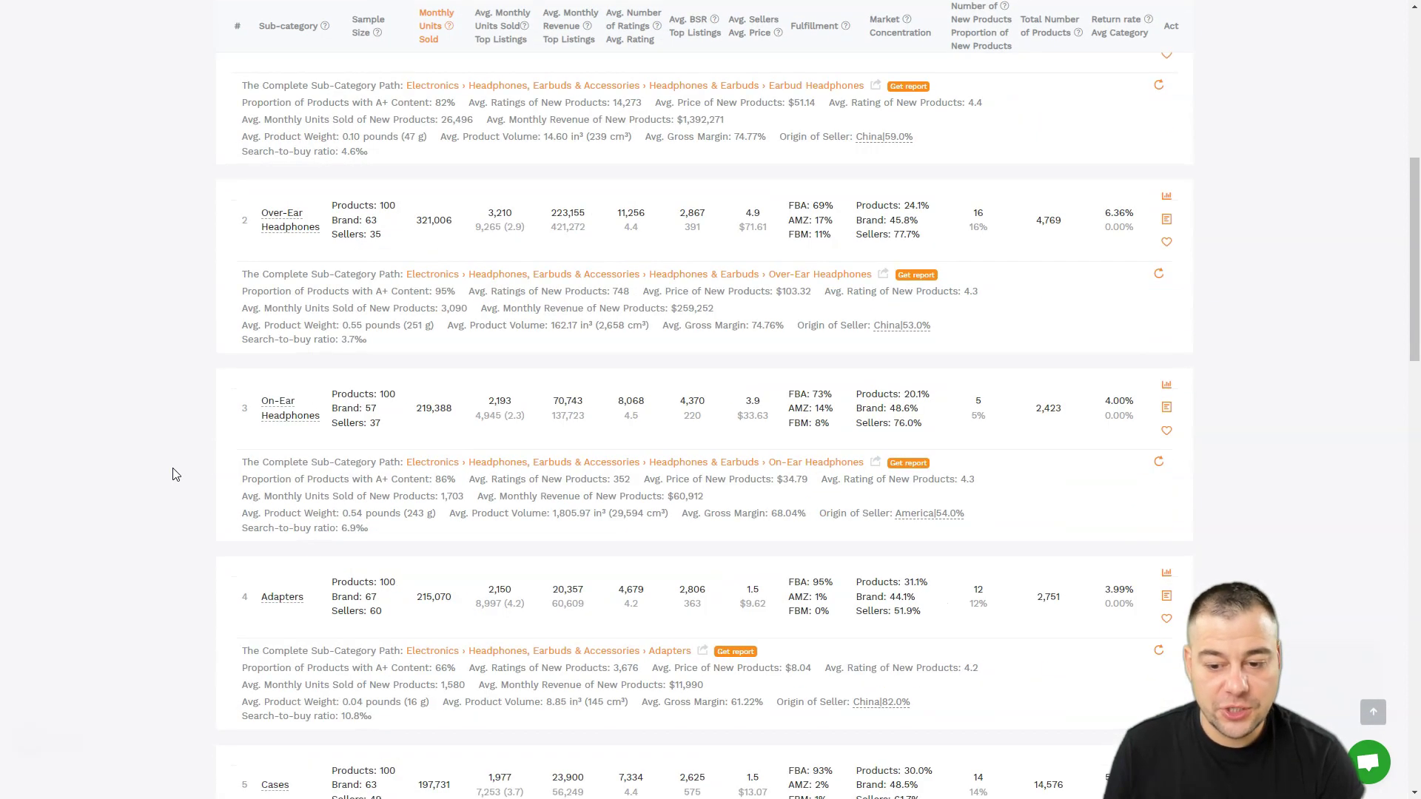
pyautogui.scroll(-1, 175, 474)
pyautogui.scroll(-1, 176, 475)
pyautogui.scroll(-1, 176, 474)
pyautogui.scroll(-2, 175, 474)
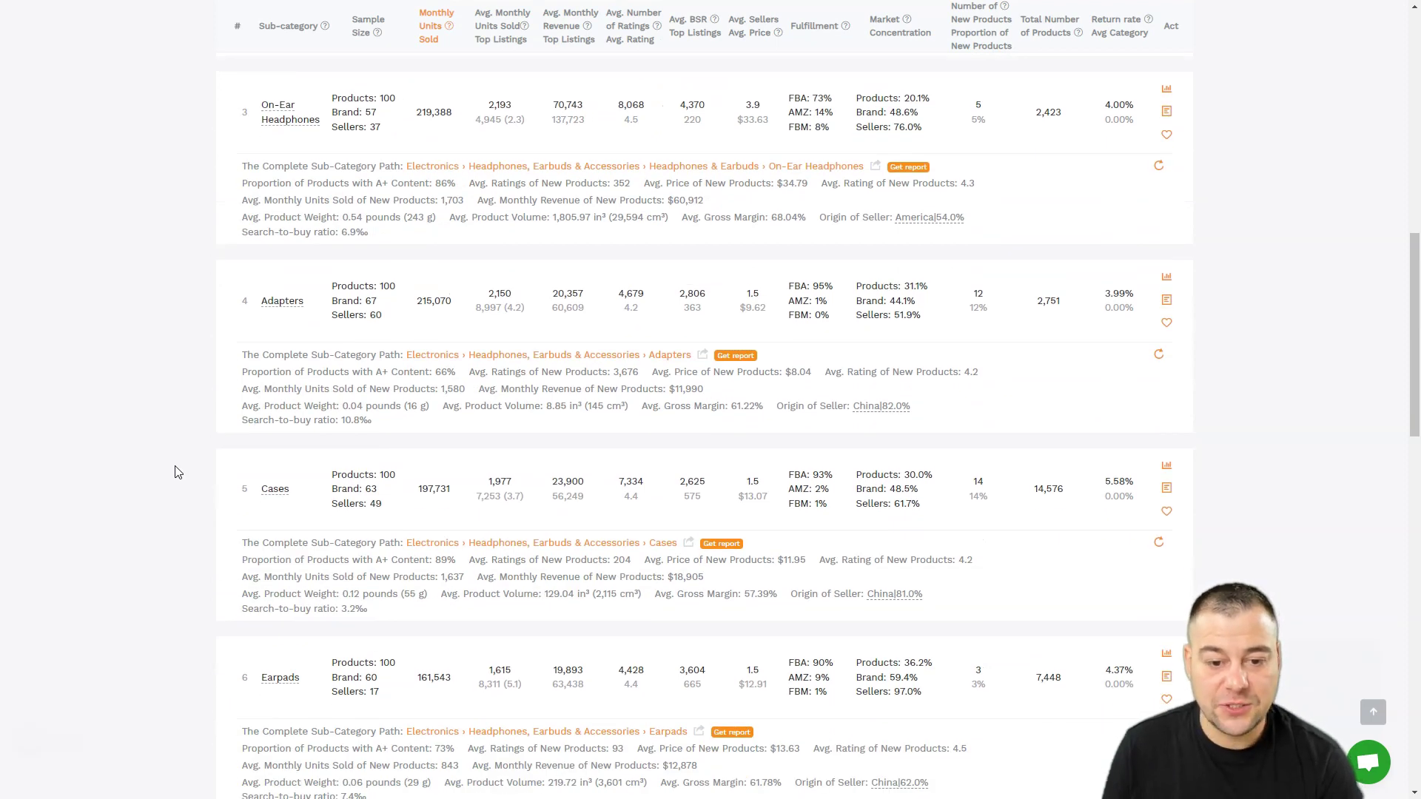
pyautogui.scroll(-1, 178, 472)
pyautogui.scroll(-1, 178, 470)
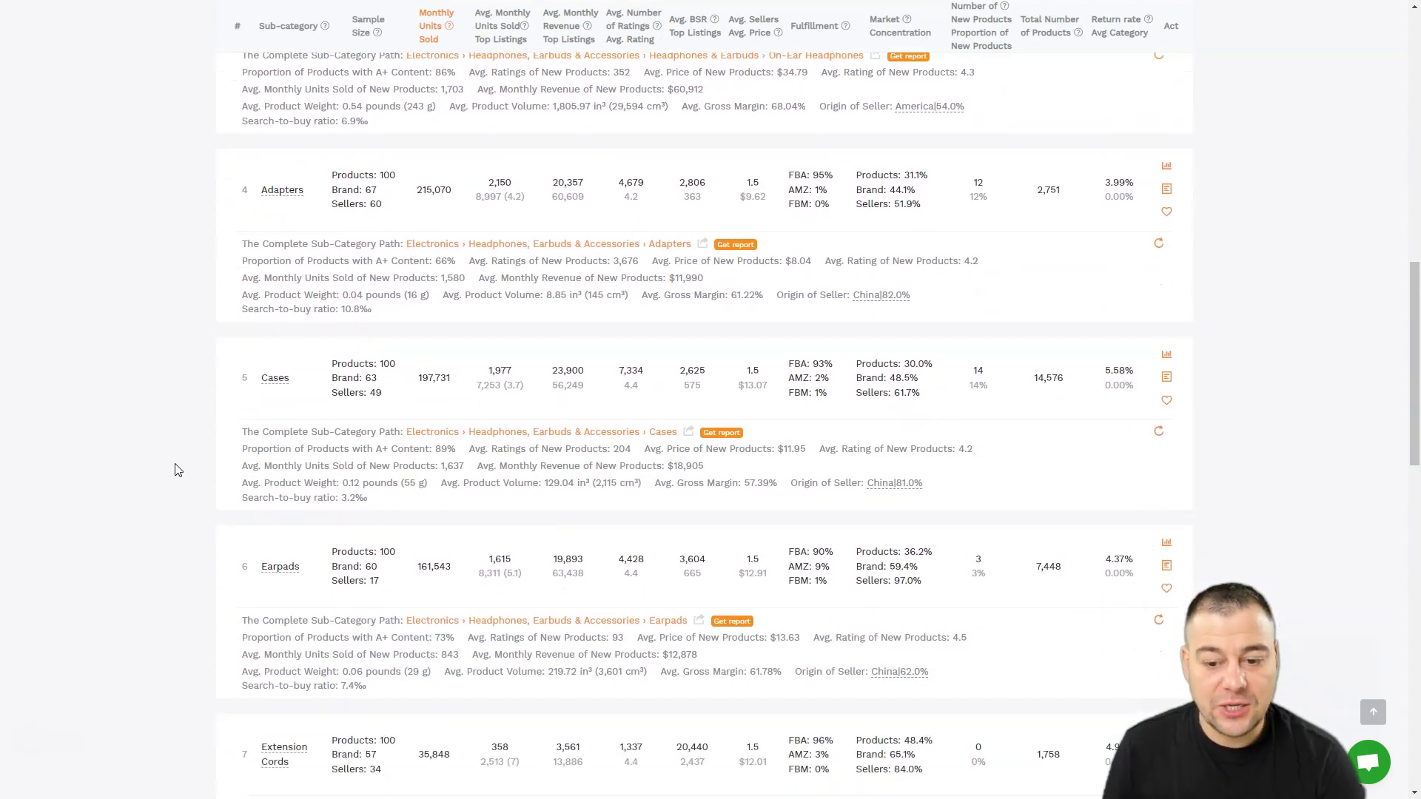
pyautogui.scroll(-1, 184, 460)
pyautogui.scroll(-1, 185, 458)
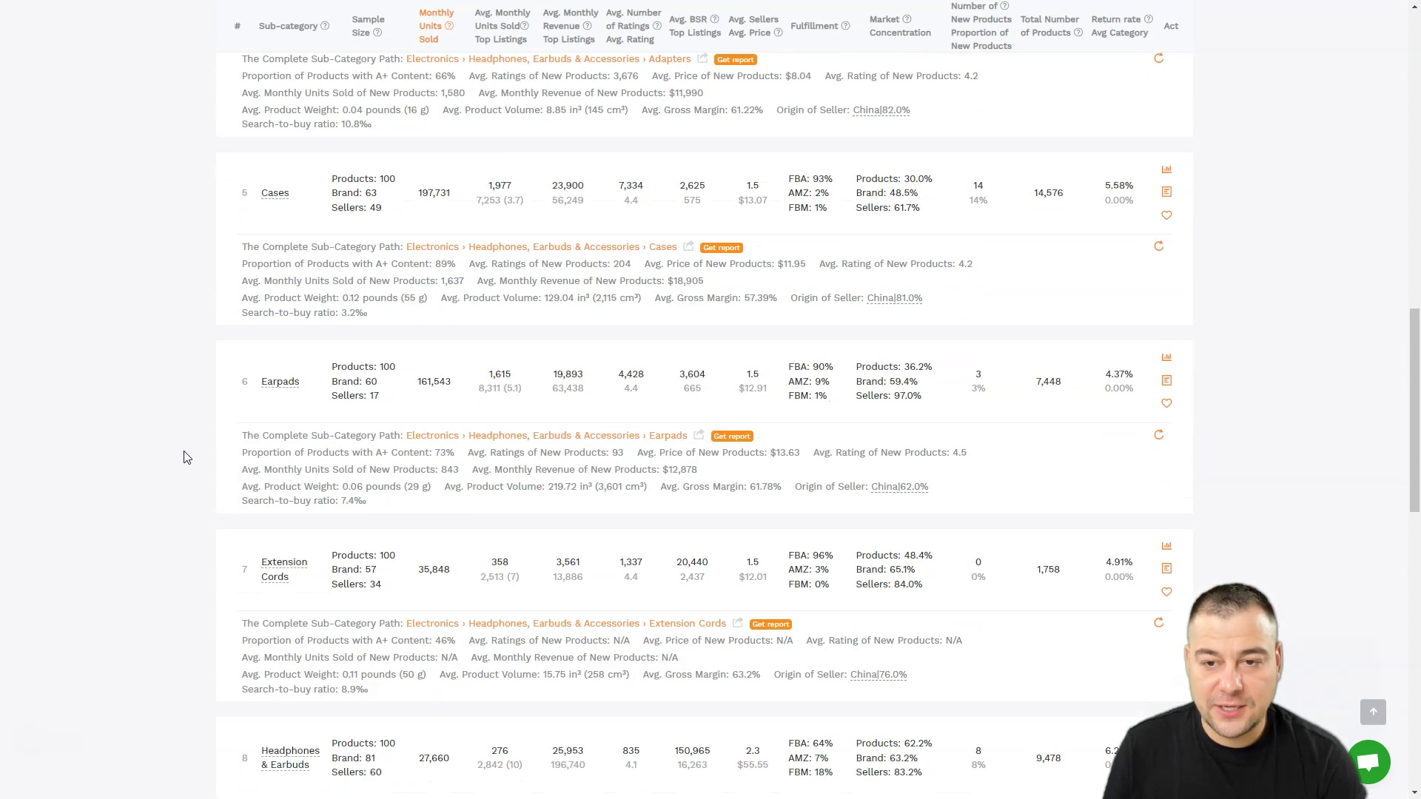
pyautogui.scroll(-2, 185, 458)
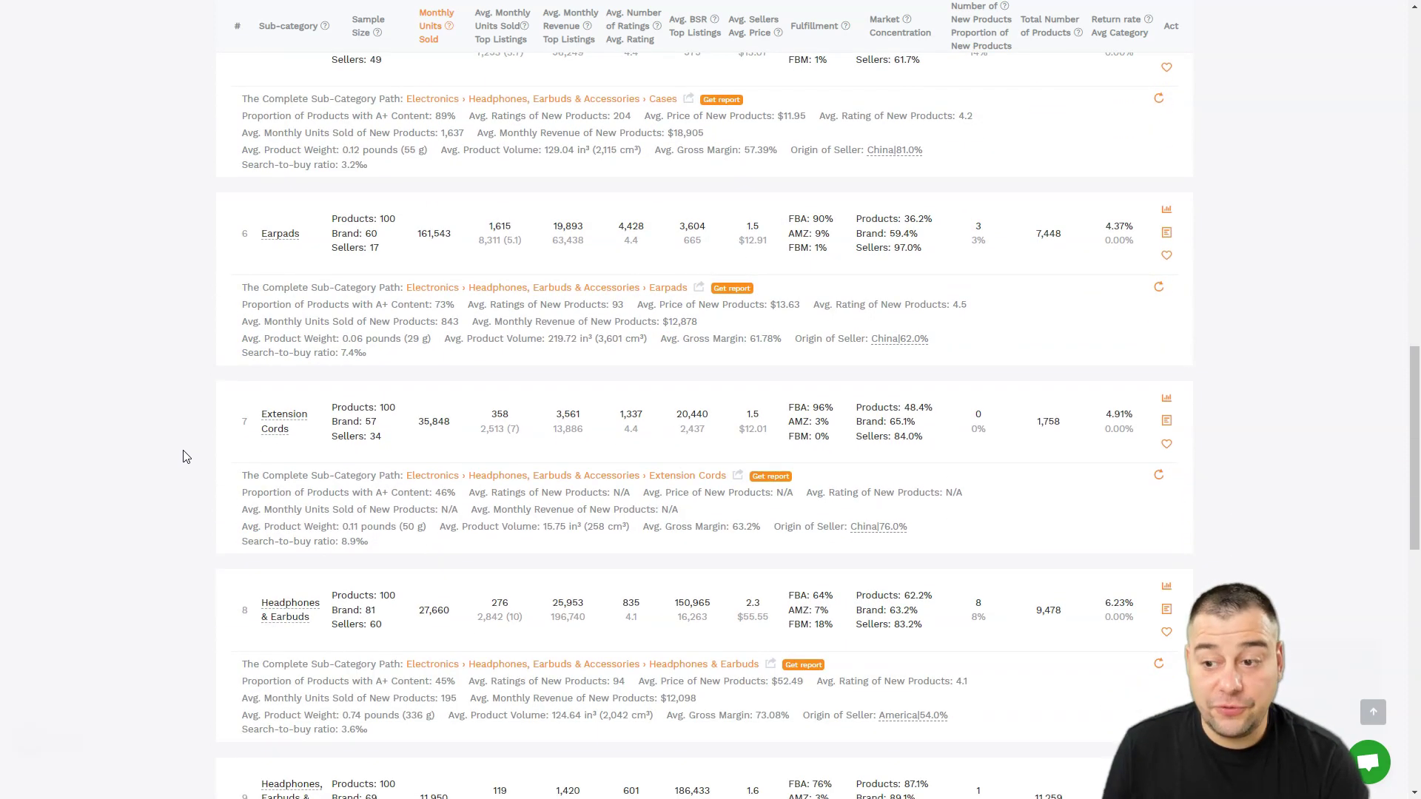
pyautogui.scroll(-2, 189, 452)
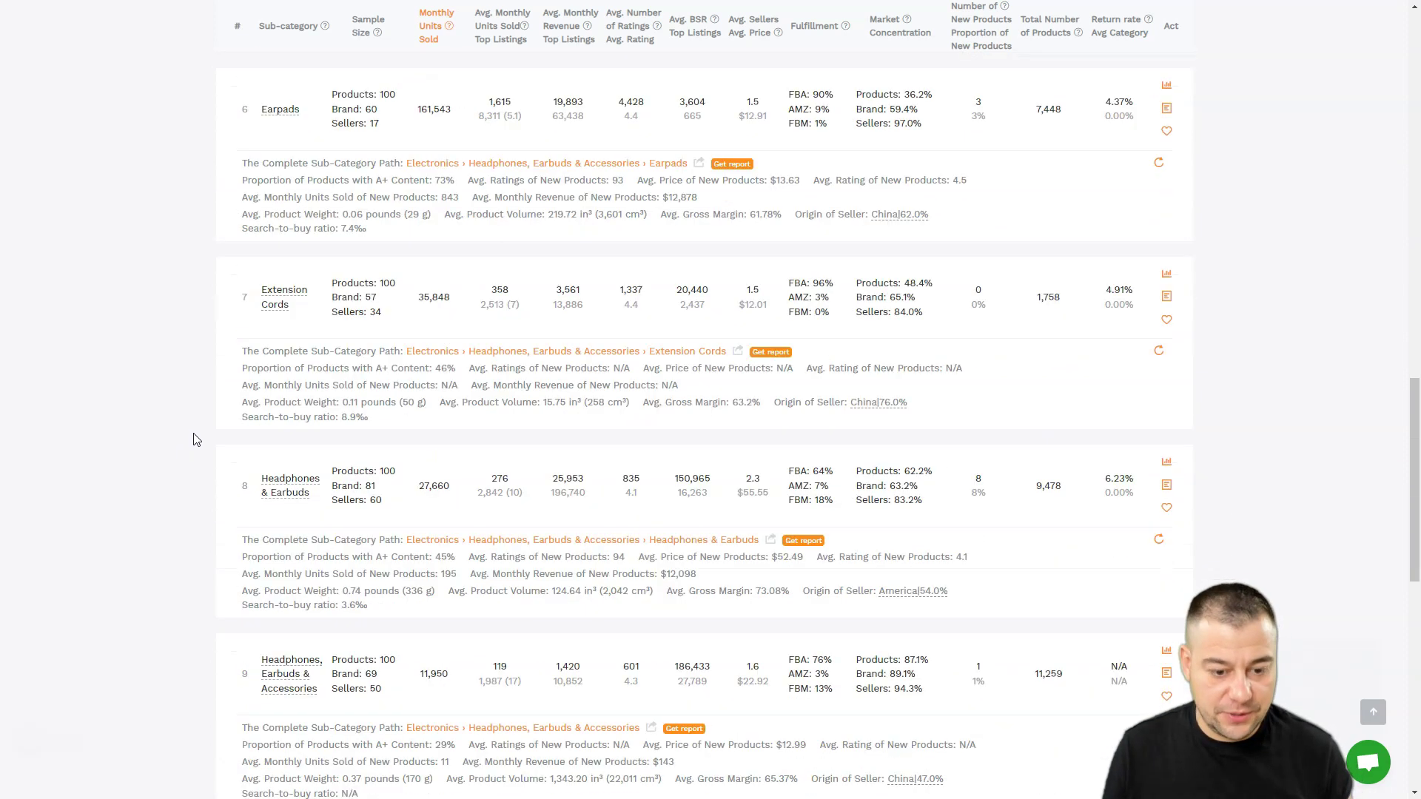
pyautogui.scroll(-1, 196, 439)
pyautogui.scroll(-2, 196, 440)
pyautogui.scroll(-1, 198, 436)
pyautogui.scroll(-2, 199, 435)
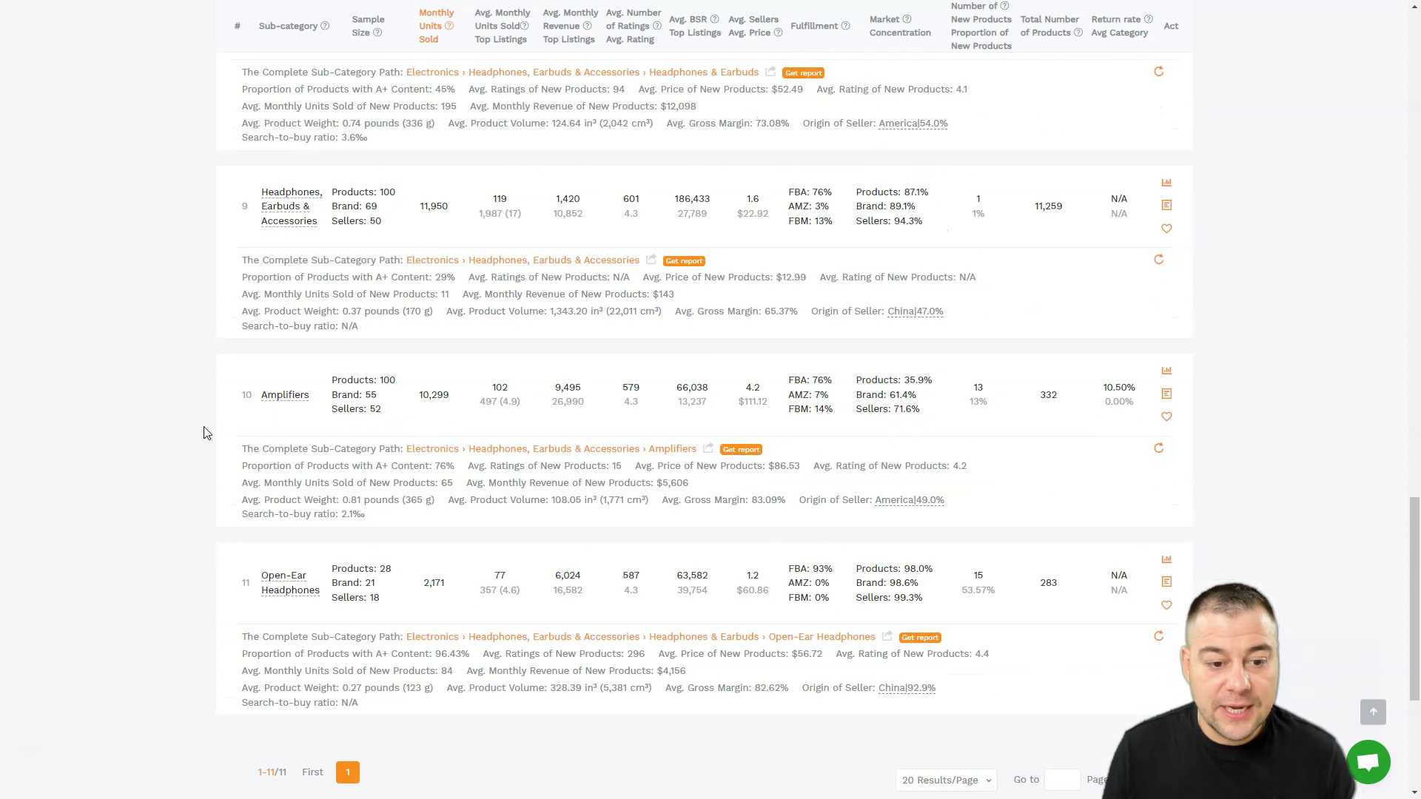
pyautogui.scroll(7, 203, 432)
pyautogui.scroll(10, 207, 425)
pyautogui.scroll(6, 215, 356)
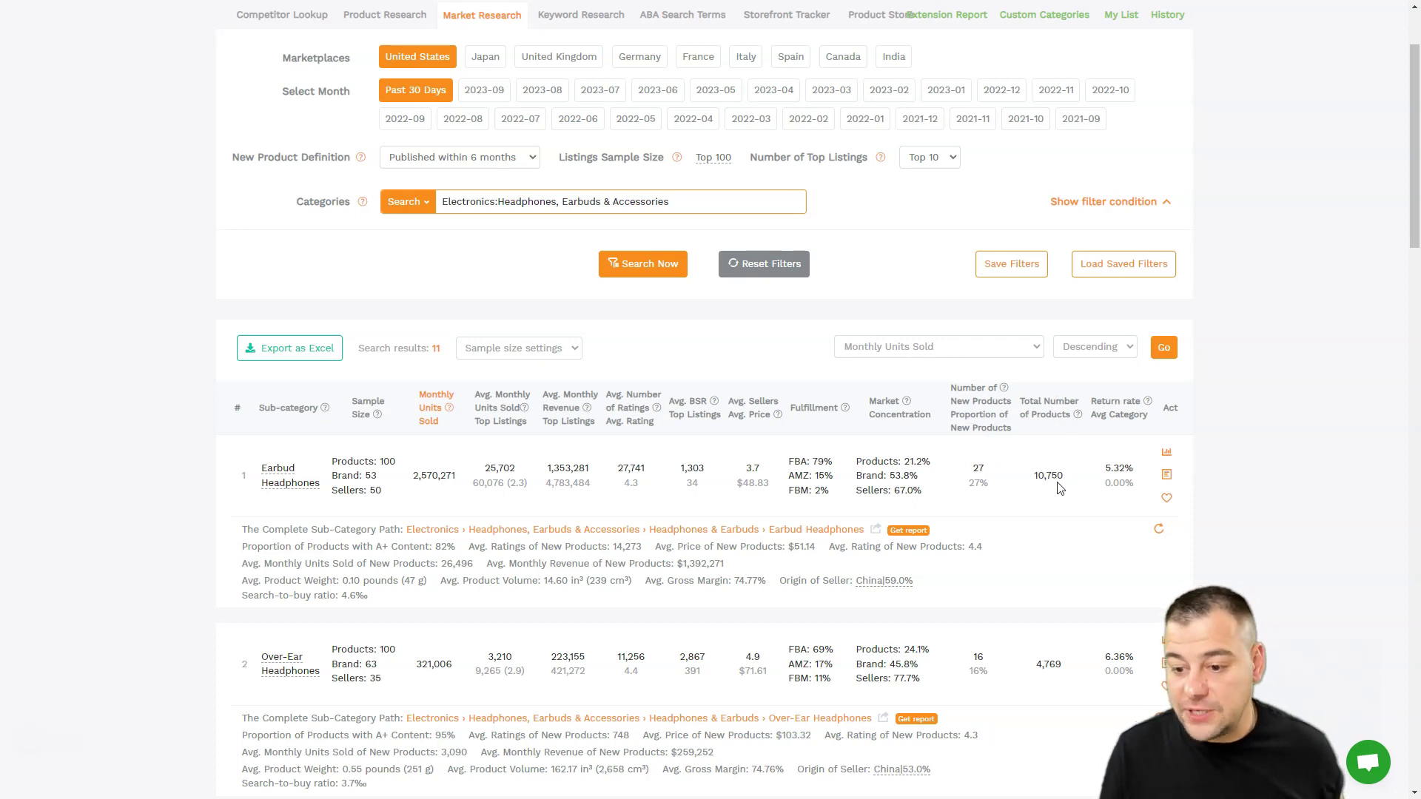
pyautogui.scroll(-2, 1043, 515)
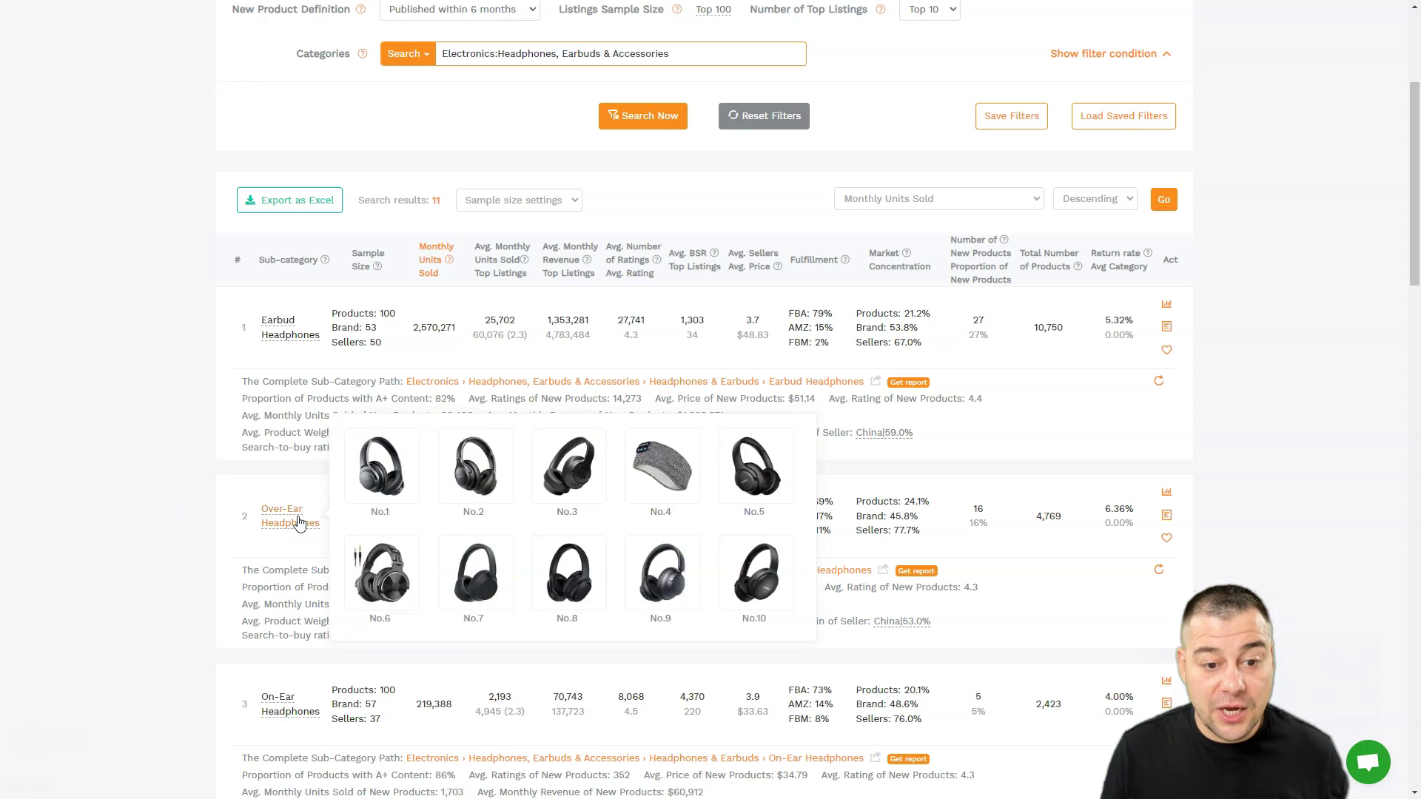
pyautogui.scroll(-3, 641, 543)
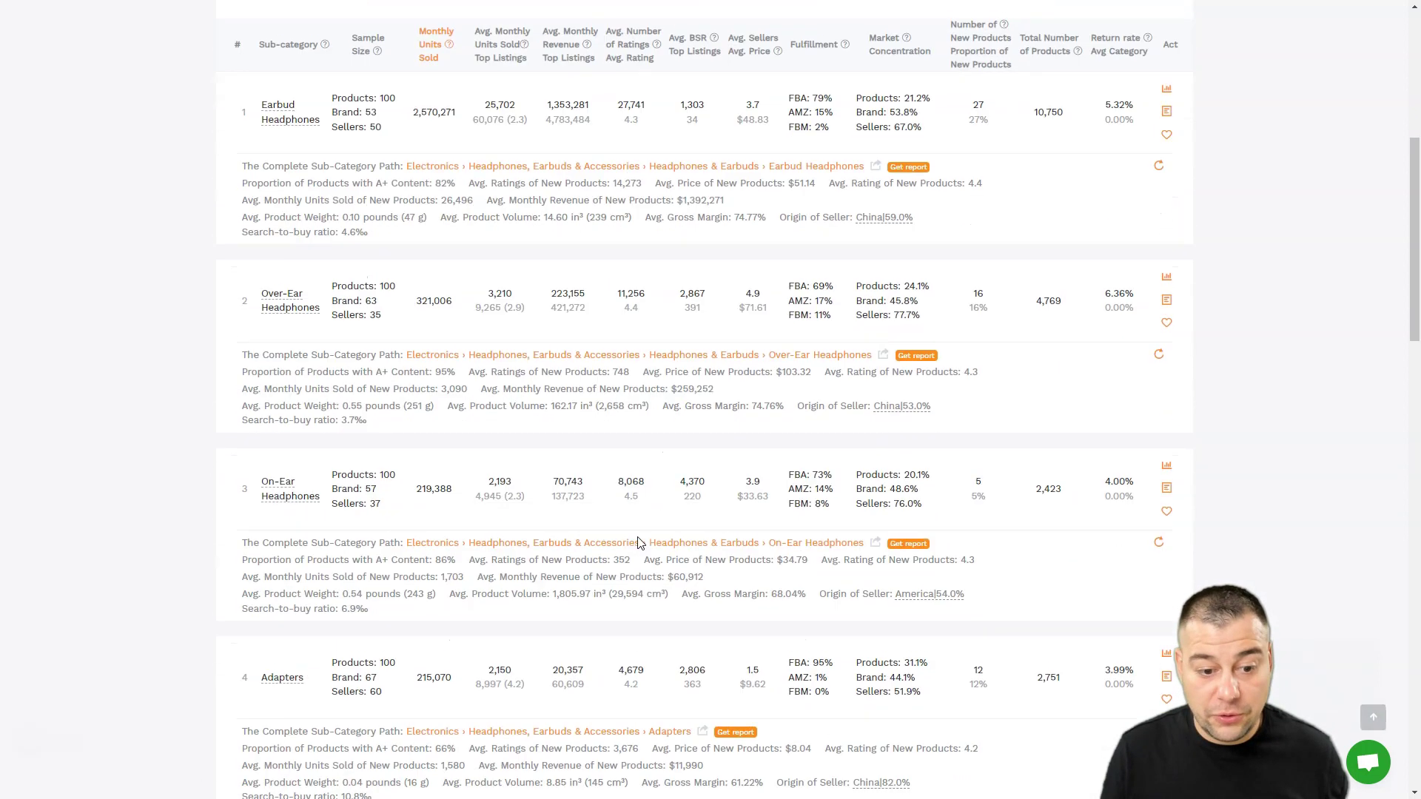
pyautogui.scroll(-2, 273, 488)
pyautogui.moveTo(282, 522)
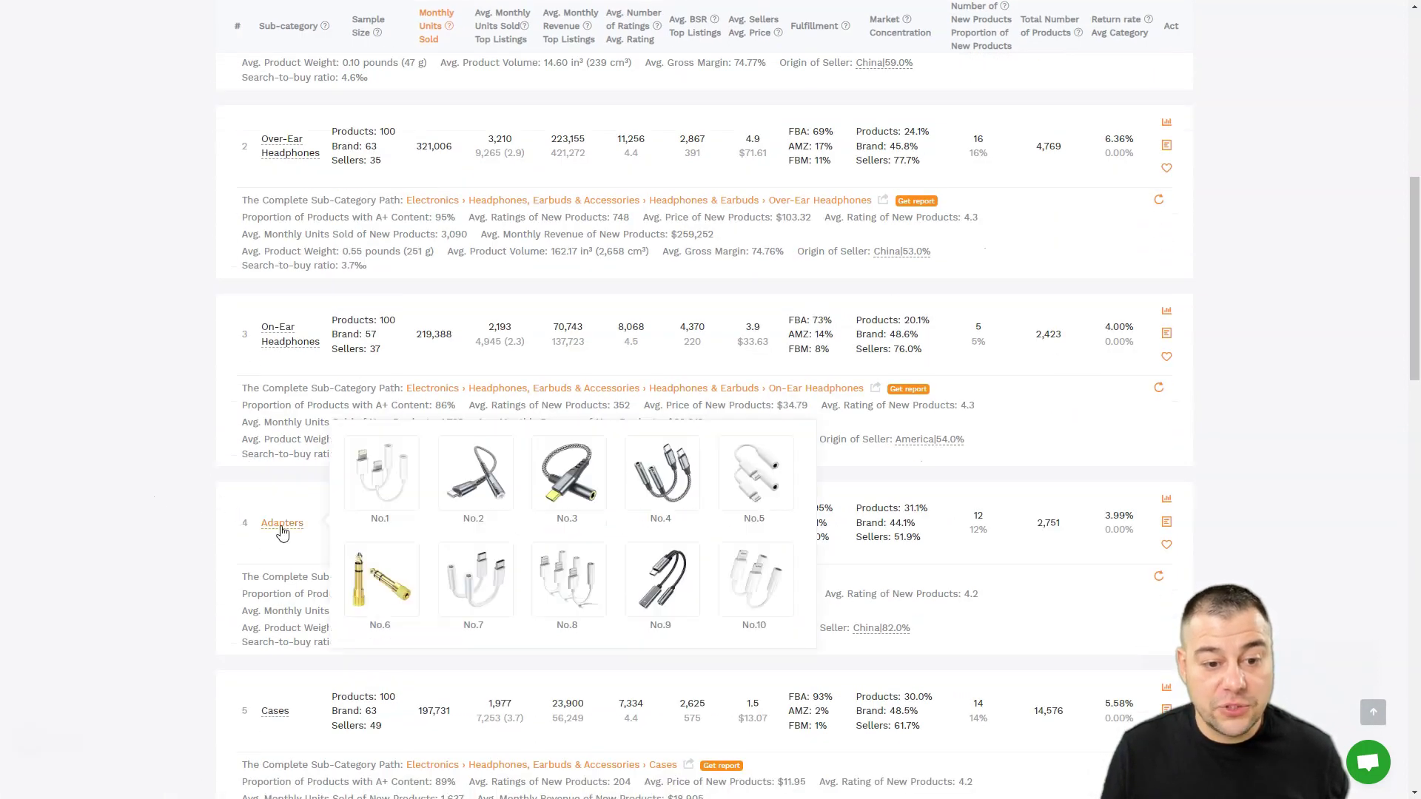
pyautogui.scroll(-2, 145, 549)
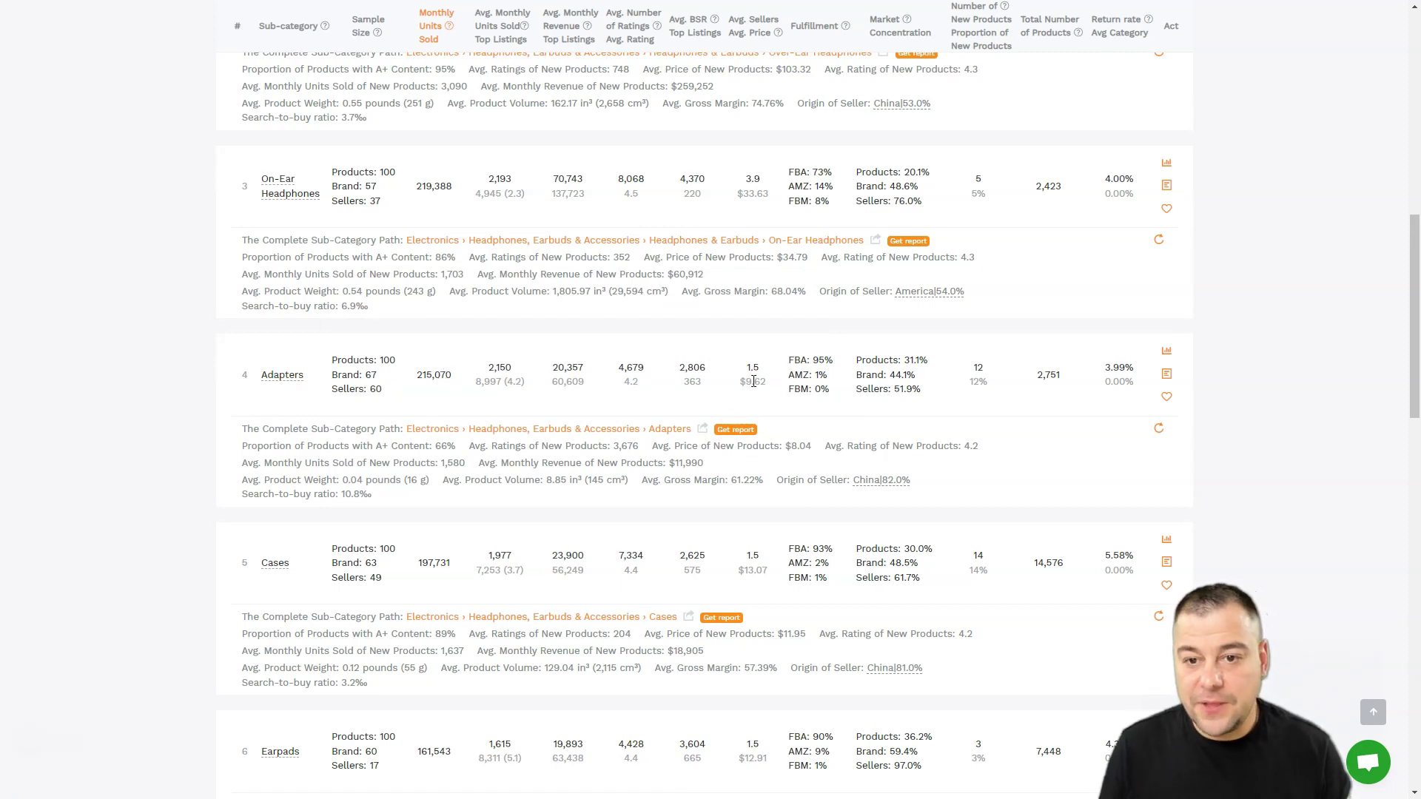
pyautogui.scroll(3, 605, 305)
pyautogui.scroll(4, 606, 307)
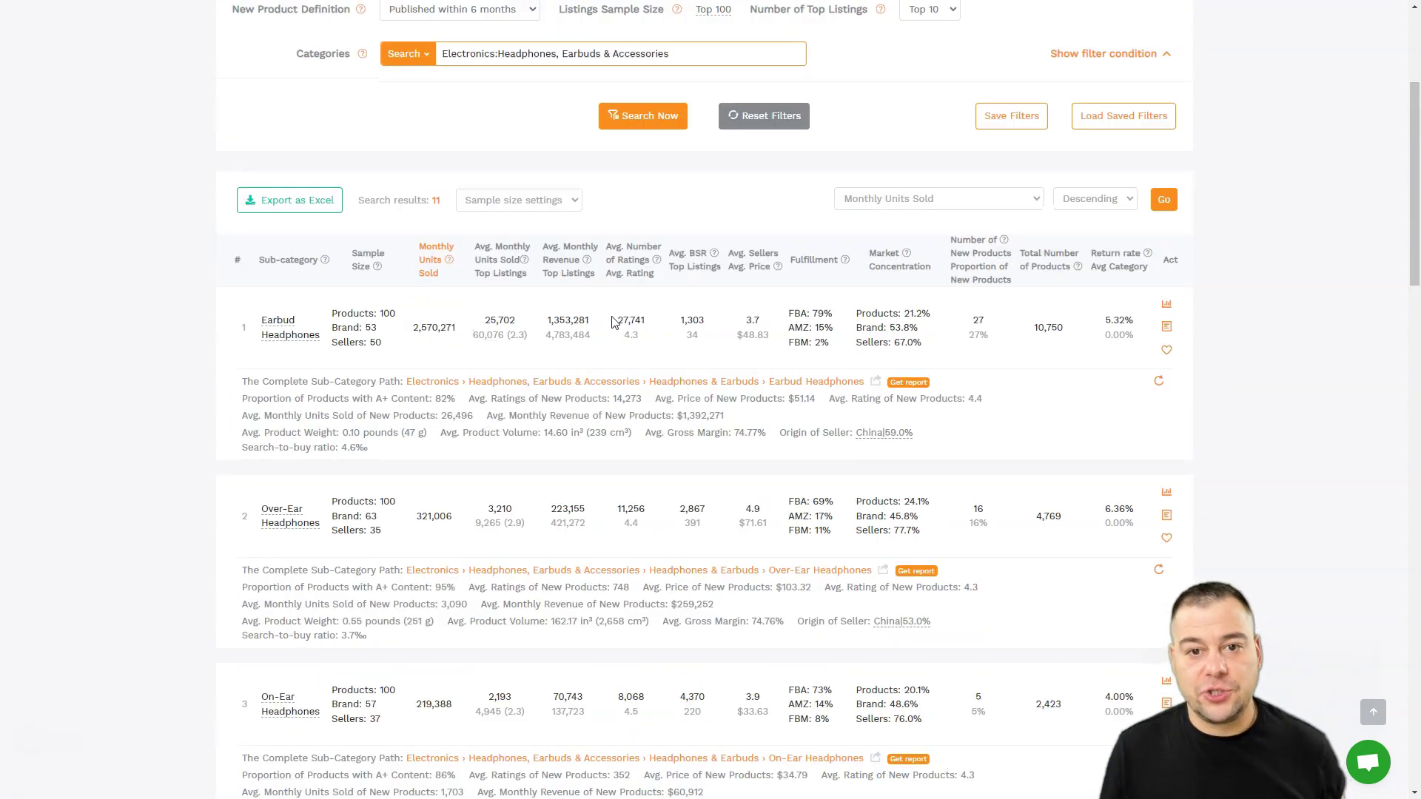
pyautogui.scroll(2, 612, 322)
pyautogui.scroll(-1, 613, 320)
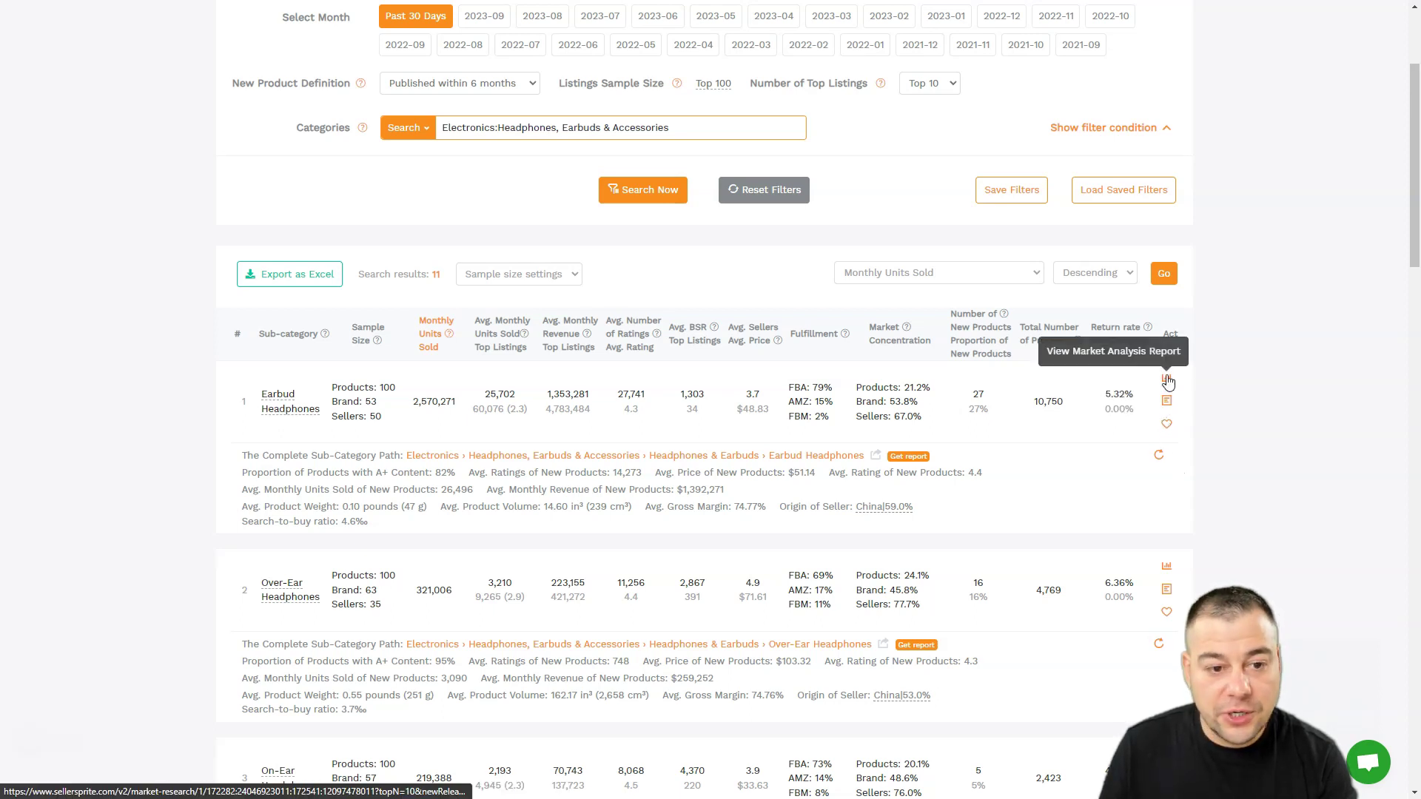
# Step: Open the market analysis report from the Earbud Headphones row
pyautogui.click(1167, 379)
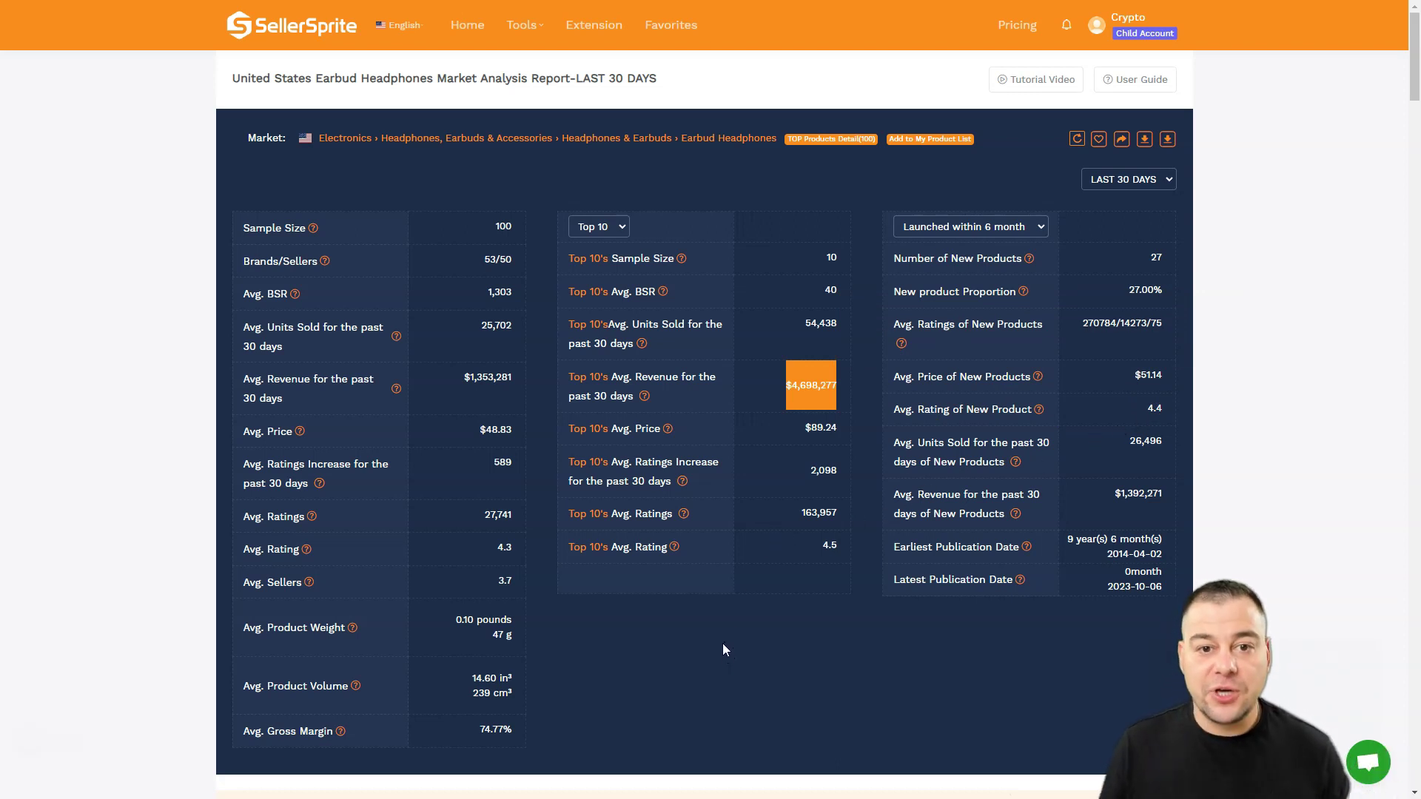
pyautogui.scroll(-3, 722, 642)
pyautogui.scroll(-2, 722, 593)
pyautogui.scroll(-3, 741, 481)
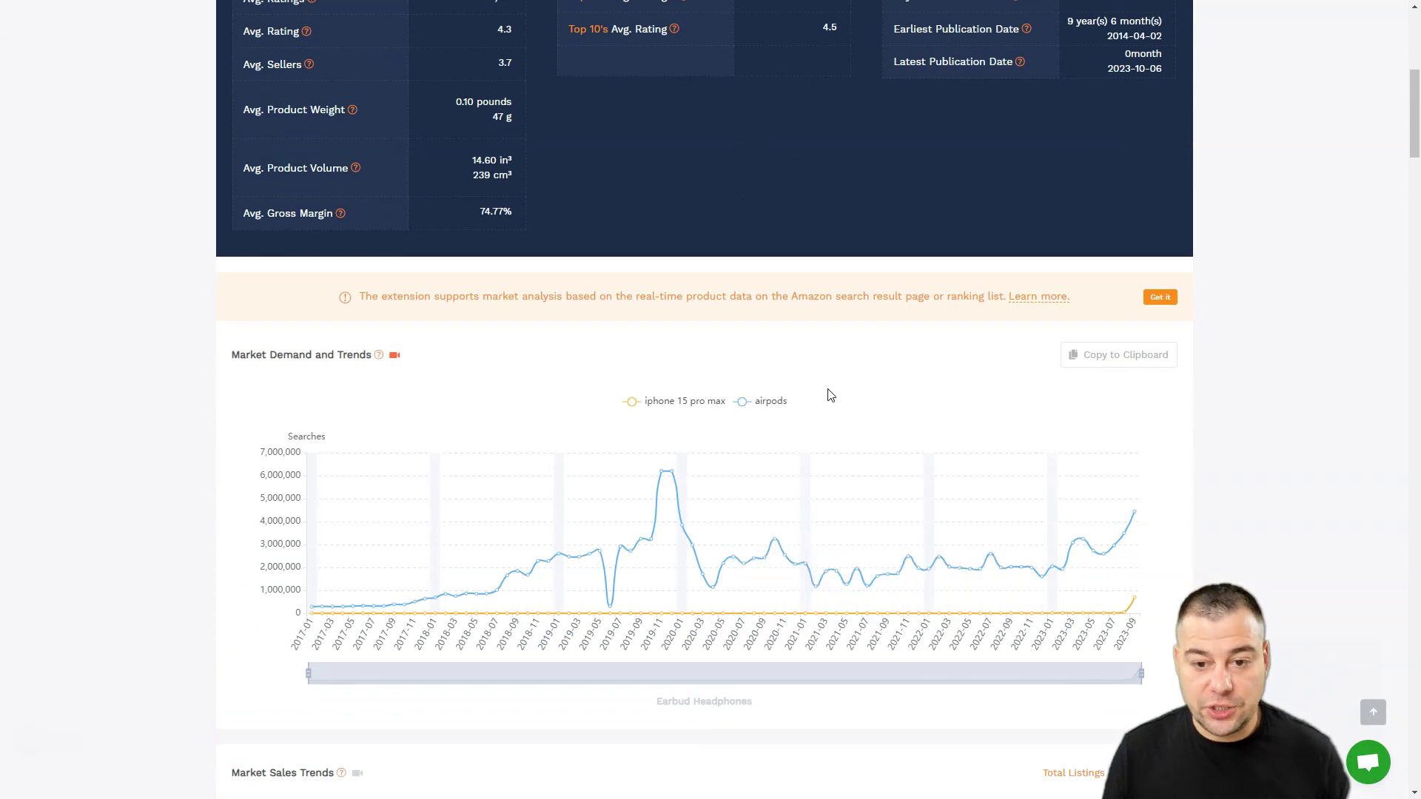
pyautogui.scroll(-2, 815, 464)
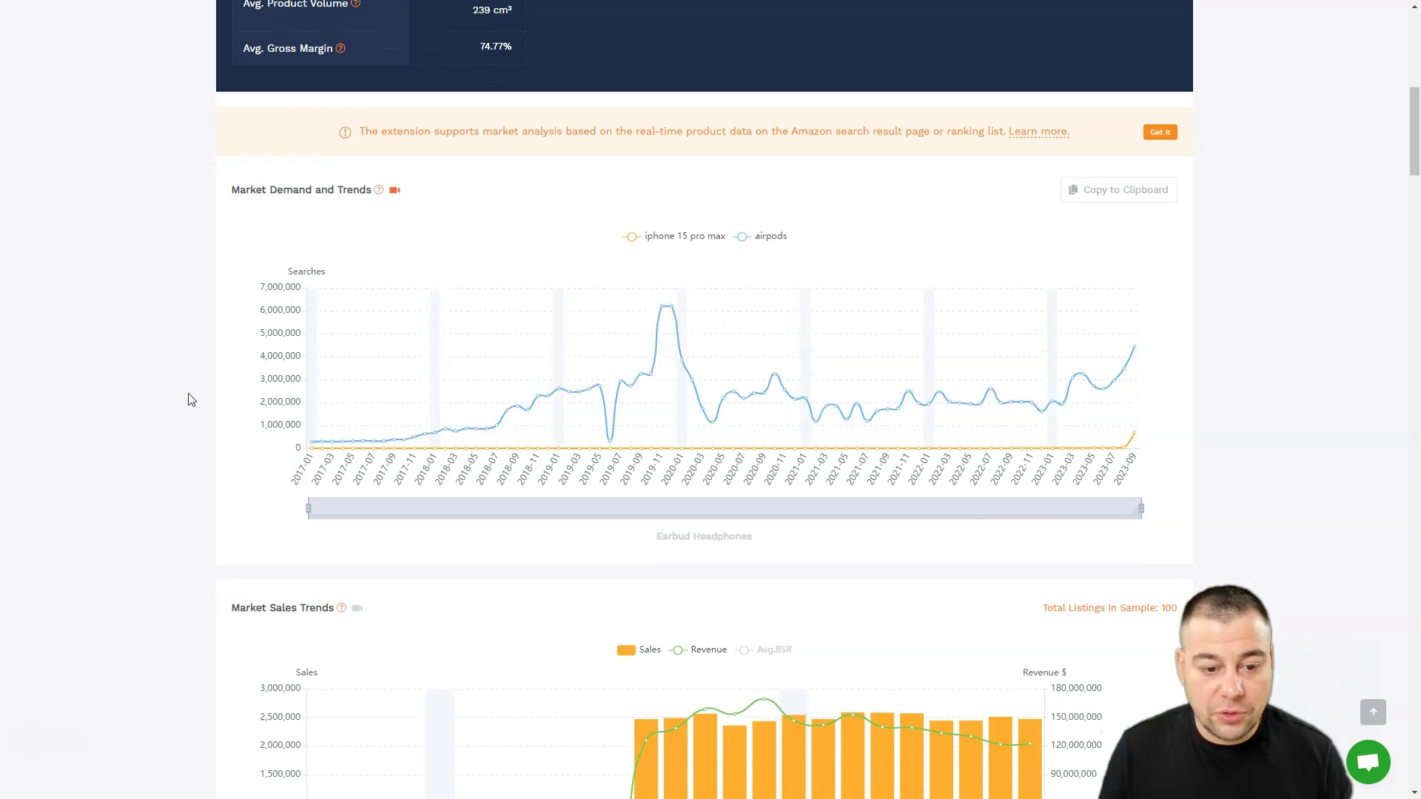
pyautogui.scroll(-4, 191, 399)
pyautogui.scroll(-2, 192, 400)
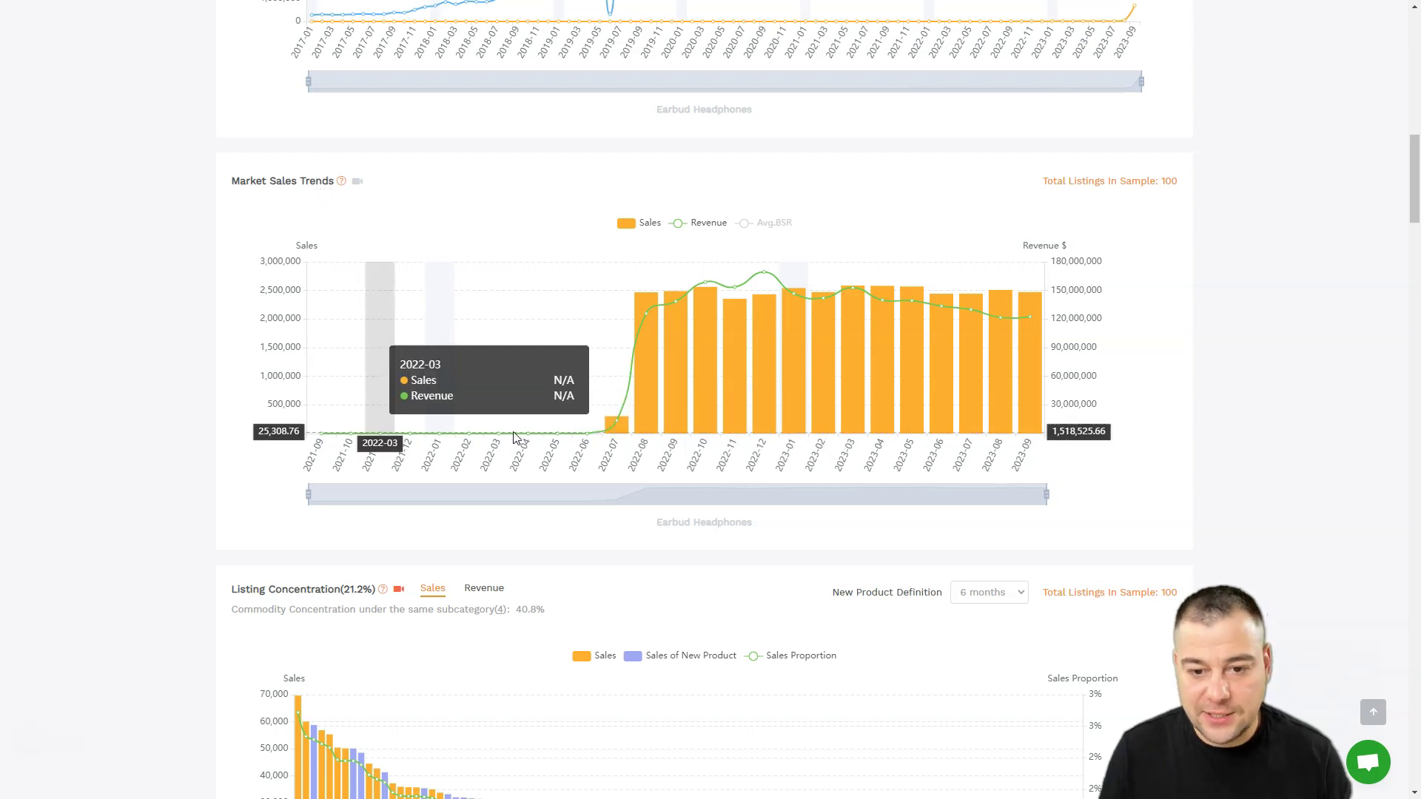
pyautogui.moveTo(1028, 333)
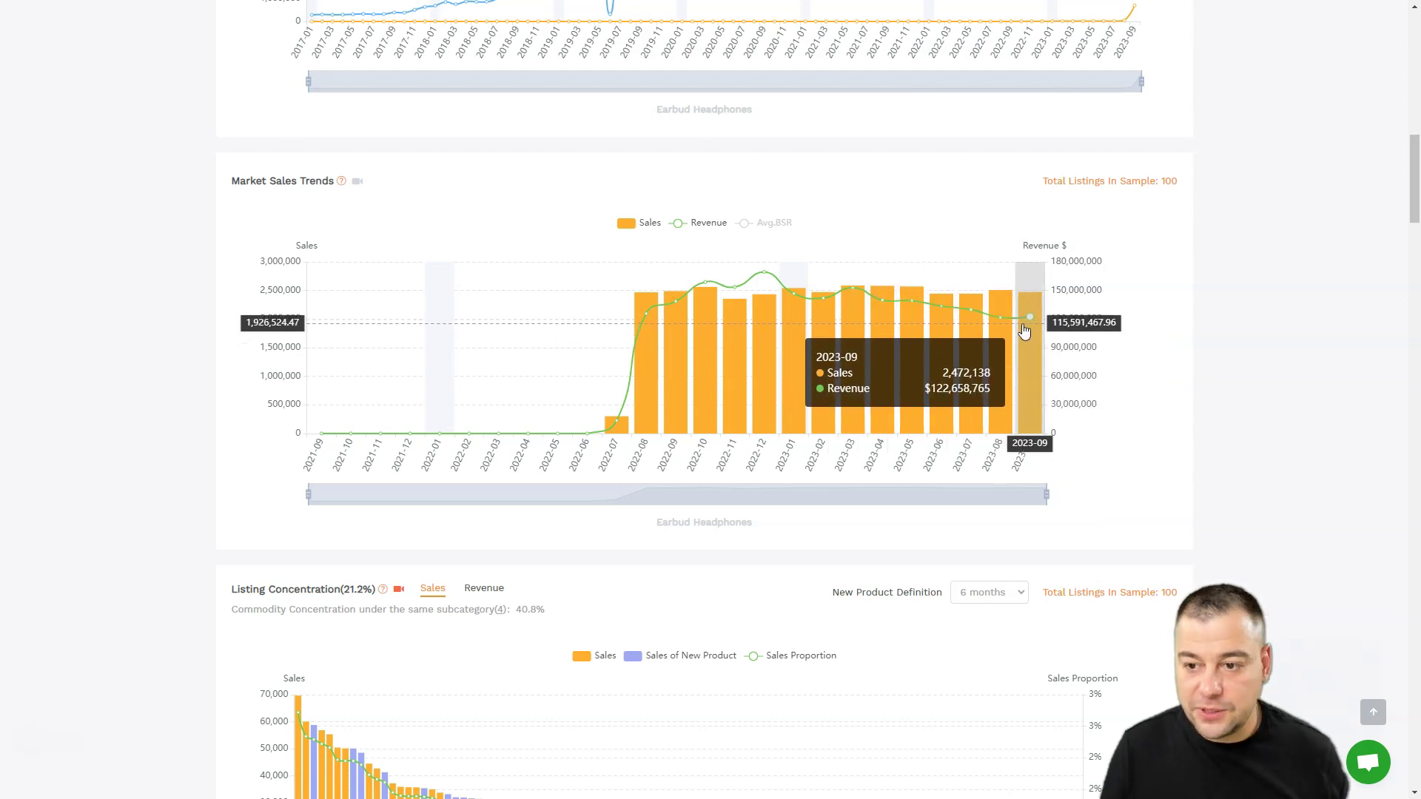
# Step: Set the Listing Concentration new-product definition to 12 months
pyautogui.scroll(-3, 1013, 331)
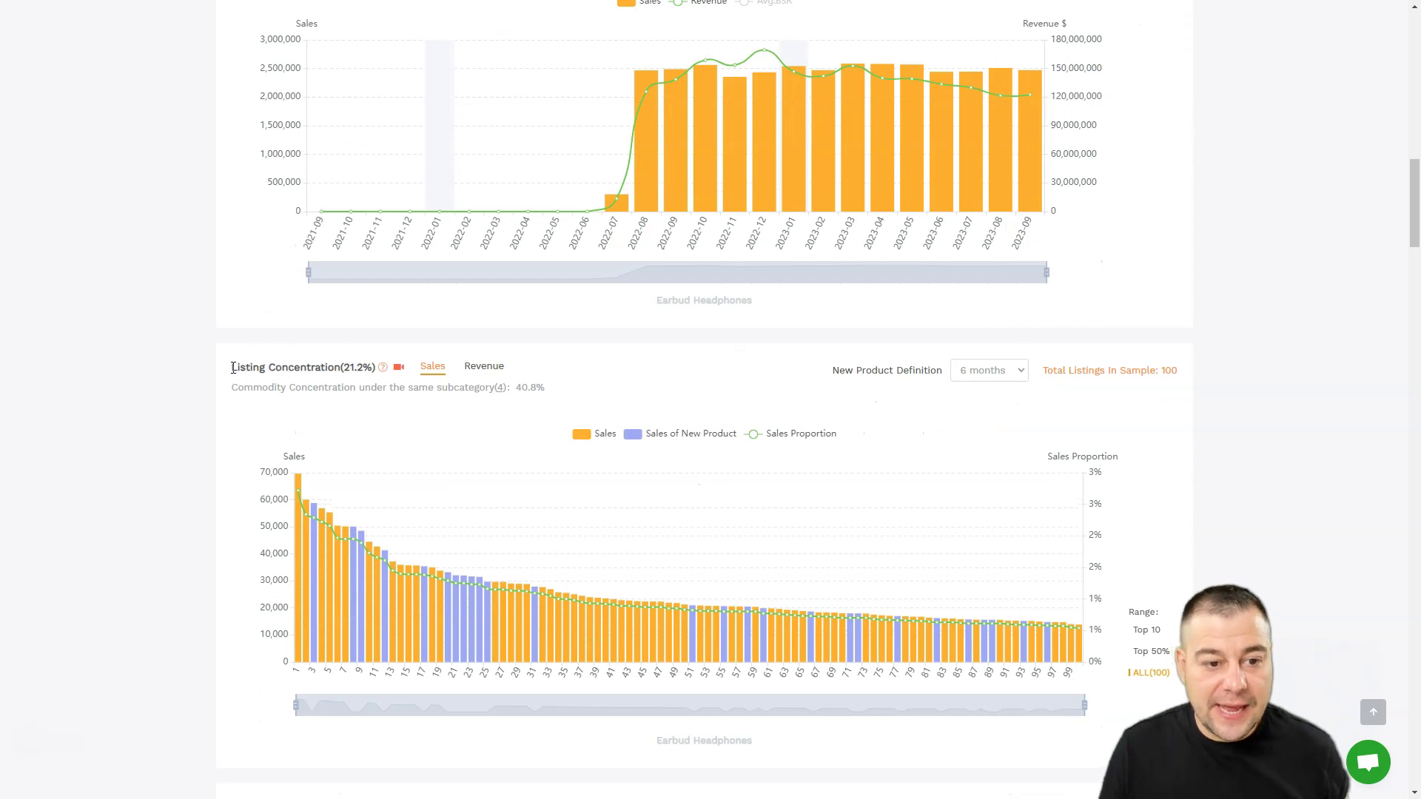
pyautogui.scroll(-1, 230, 376)
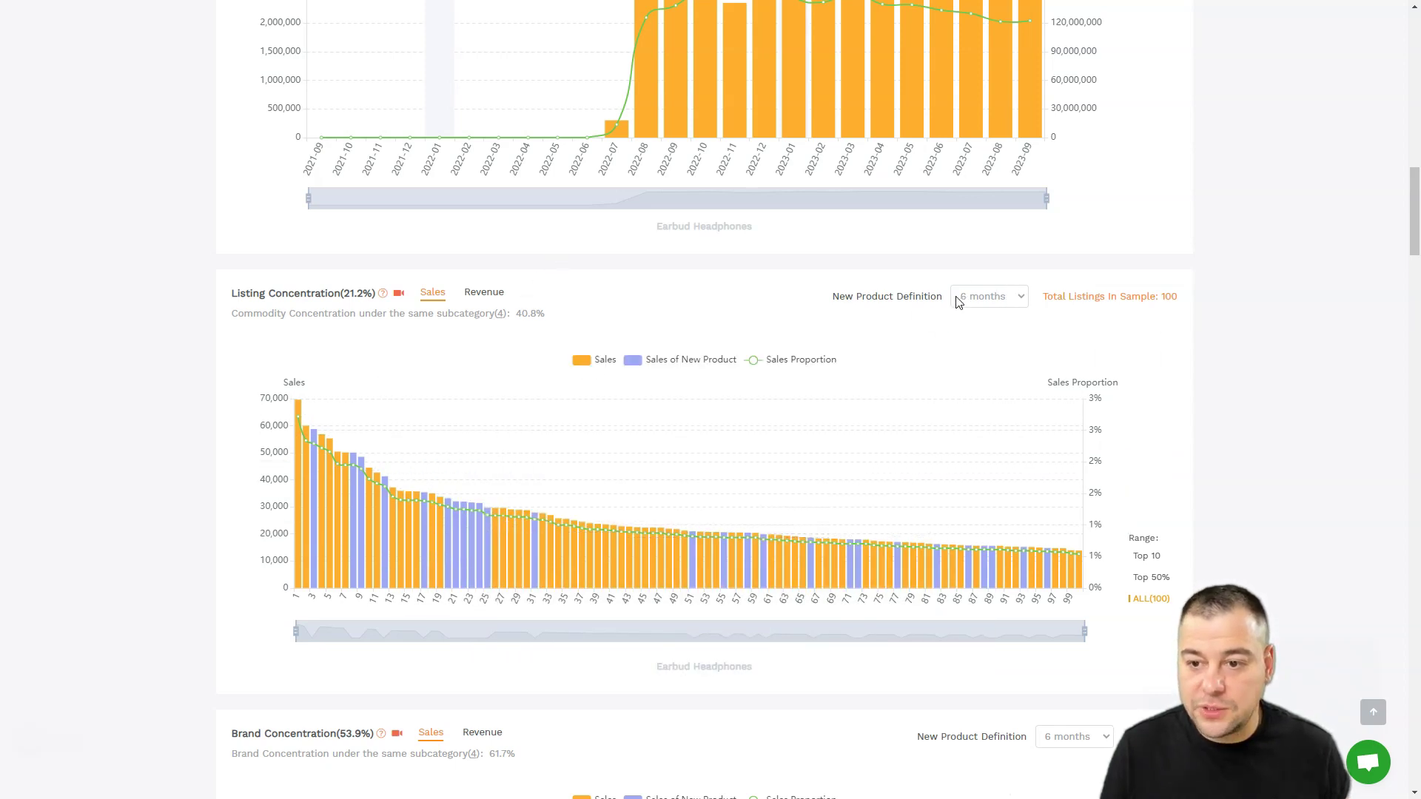
pyautogui.click(1025, 297)
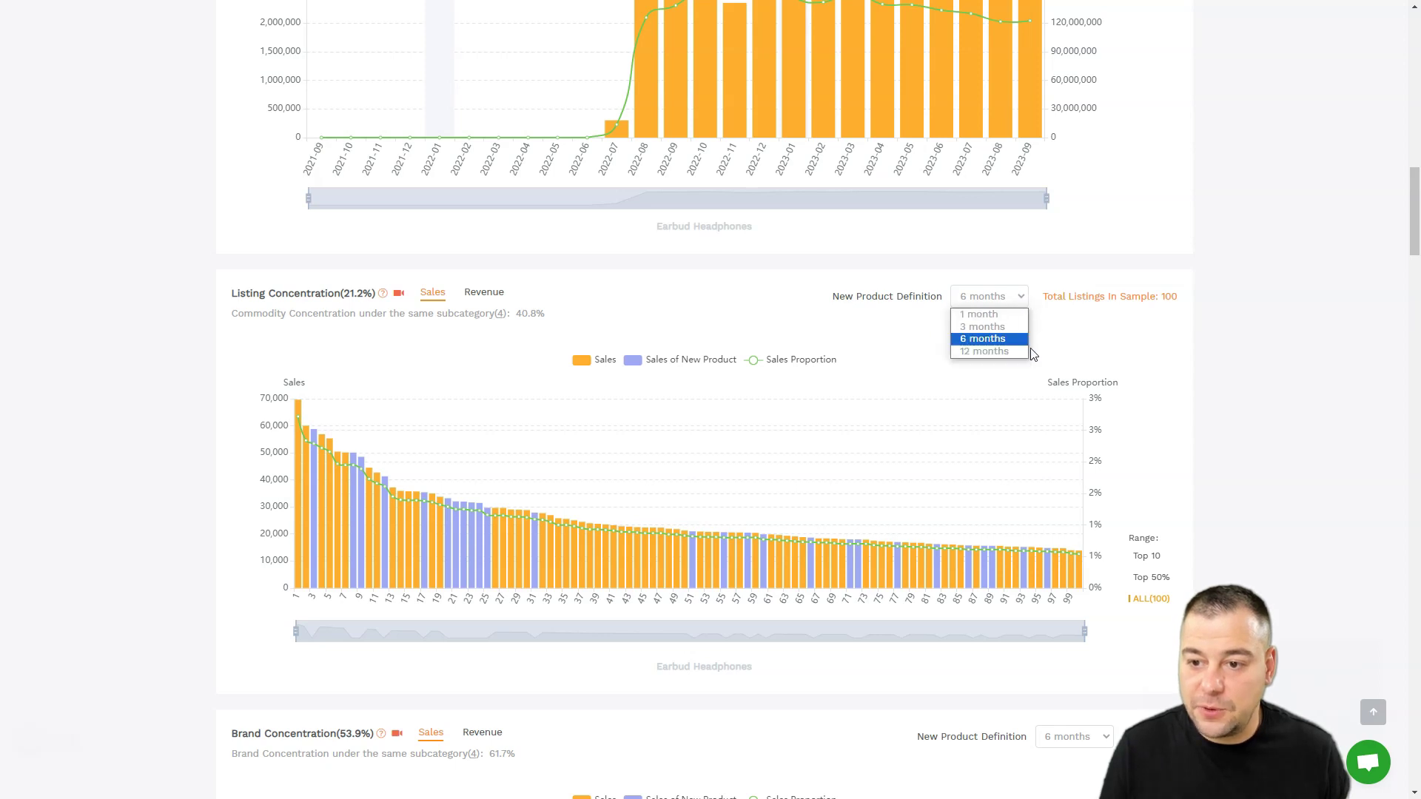
pyautogui.click(996, 352)
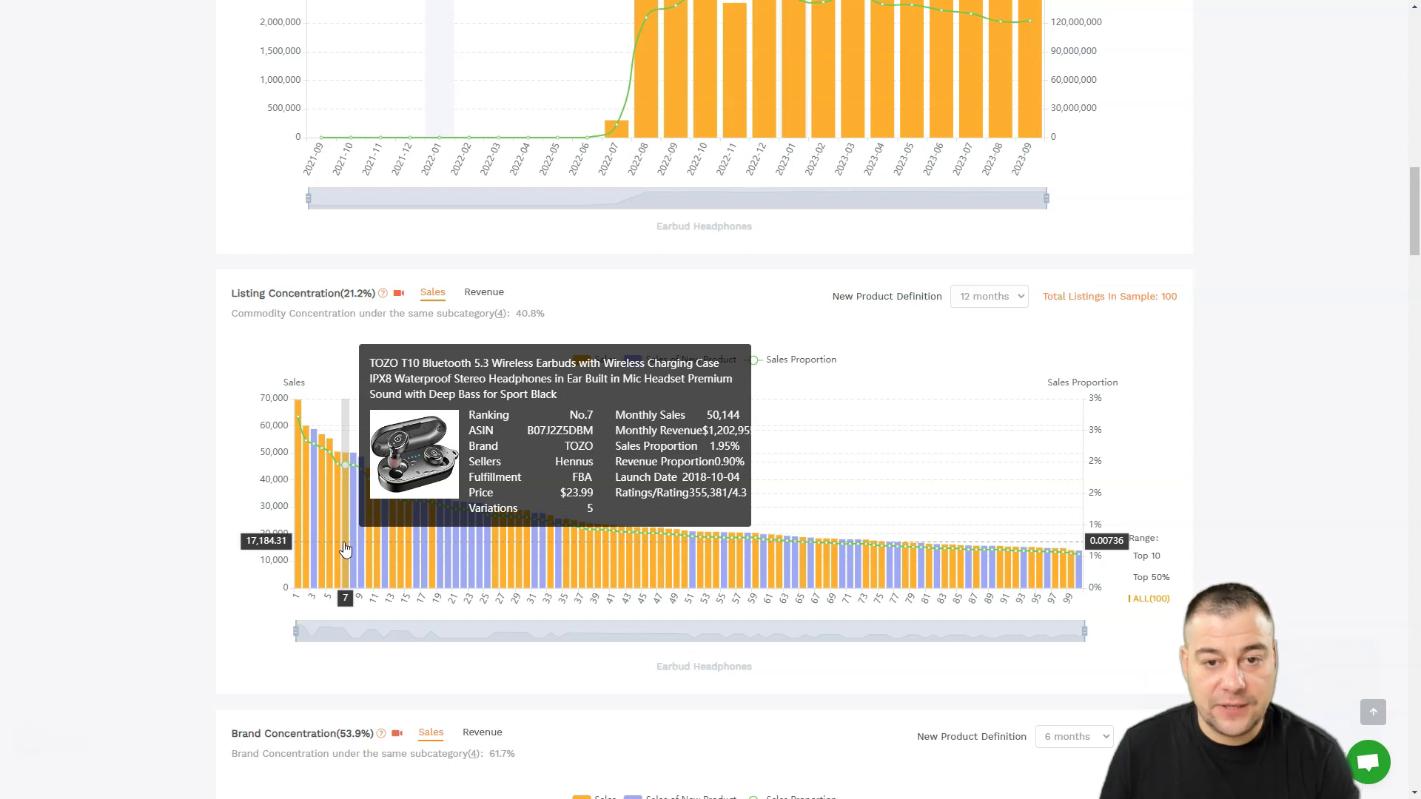
pyautogui.moveTo(353, 555)
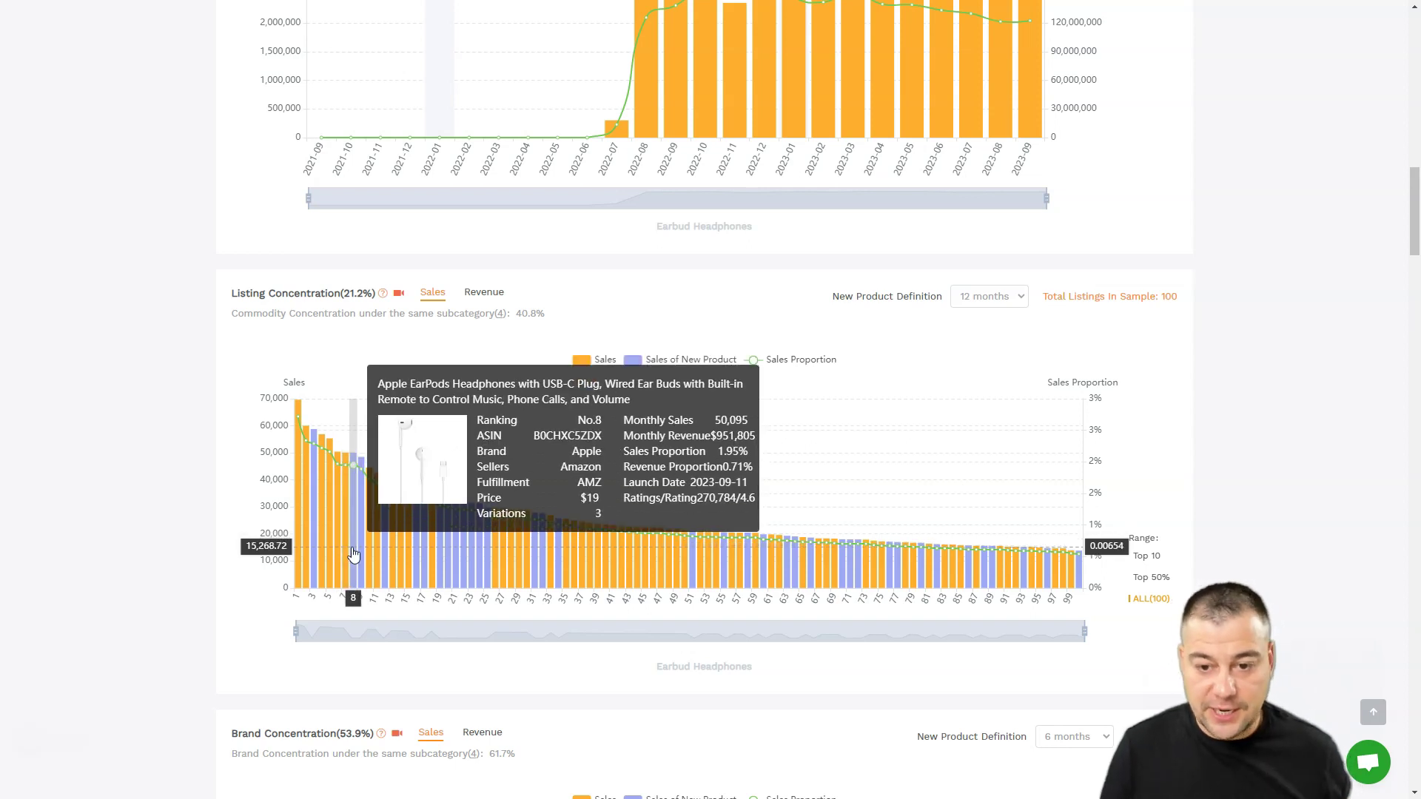
# Step: Switch the Brand Concentration chart from sales to revenue
pyautogui.scroll(-1, 761, 577)
pyautogui.scroll(-2, 565, 508)
pyautogui.scroll(-2, 517, 490)
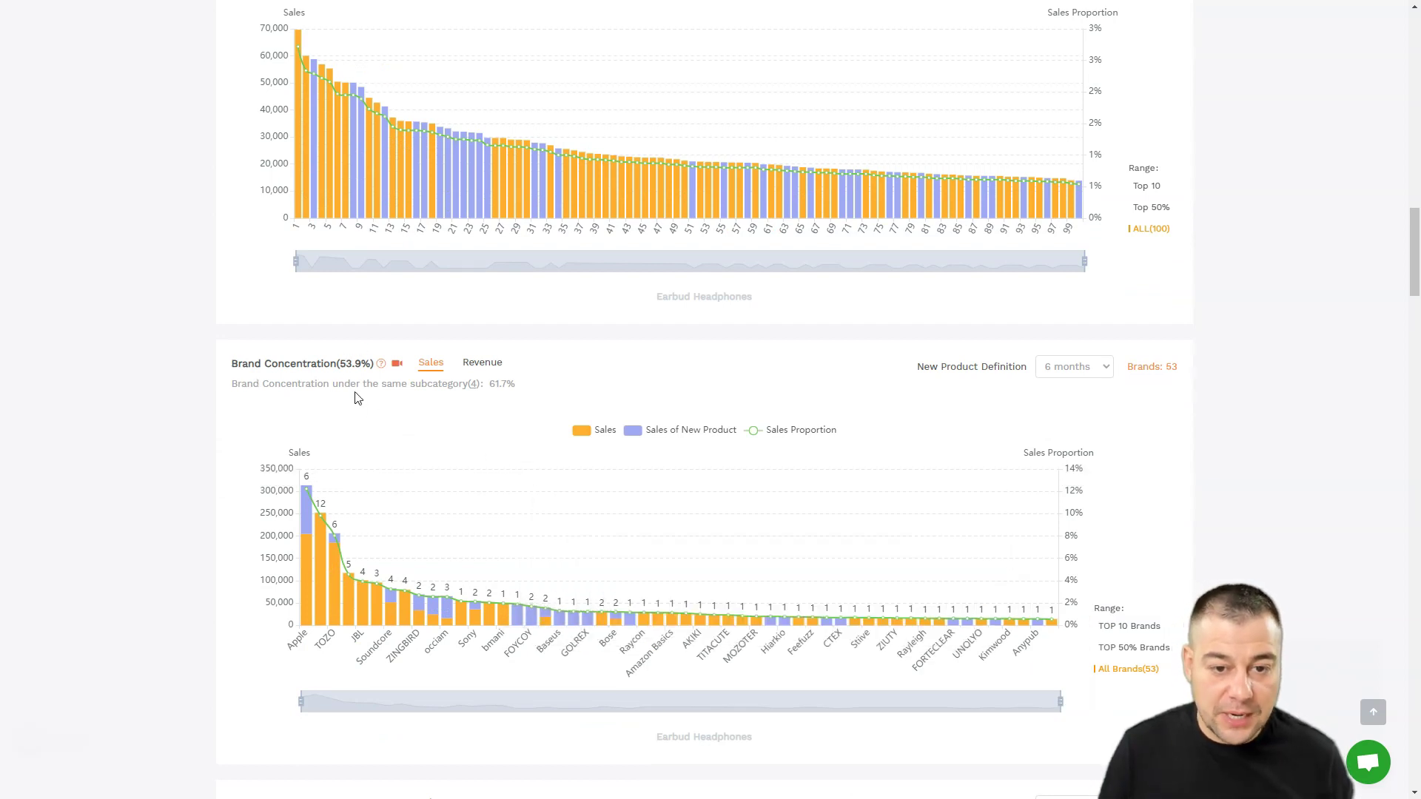
pyautogui.scroll(-2, 356, 397)
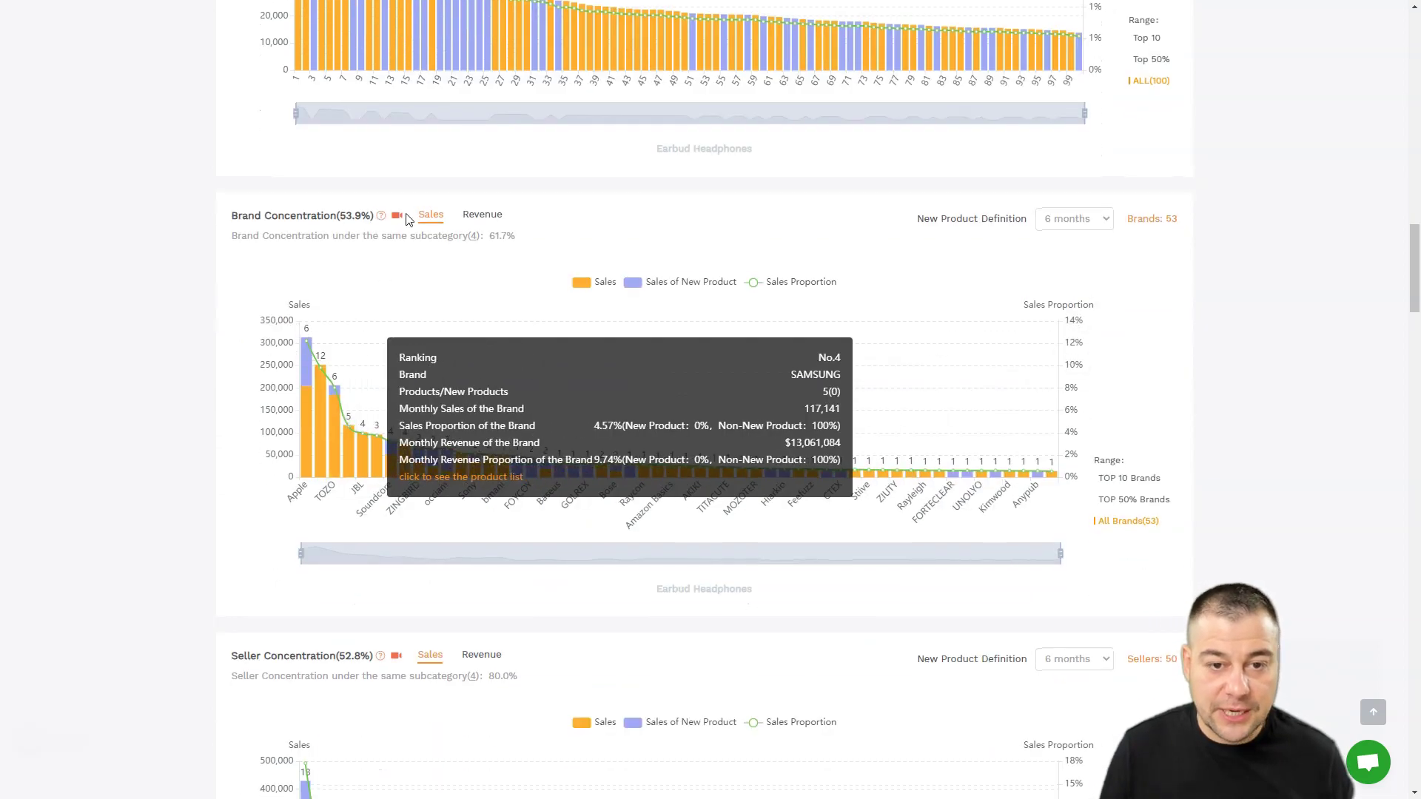
pyautogui.click(481, 220)
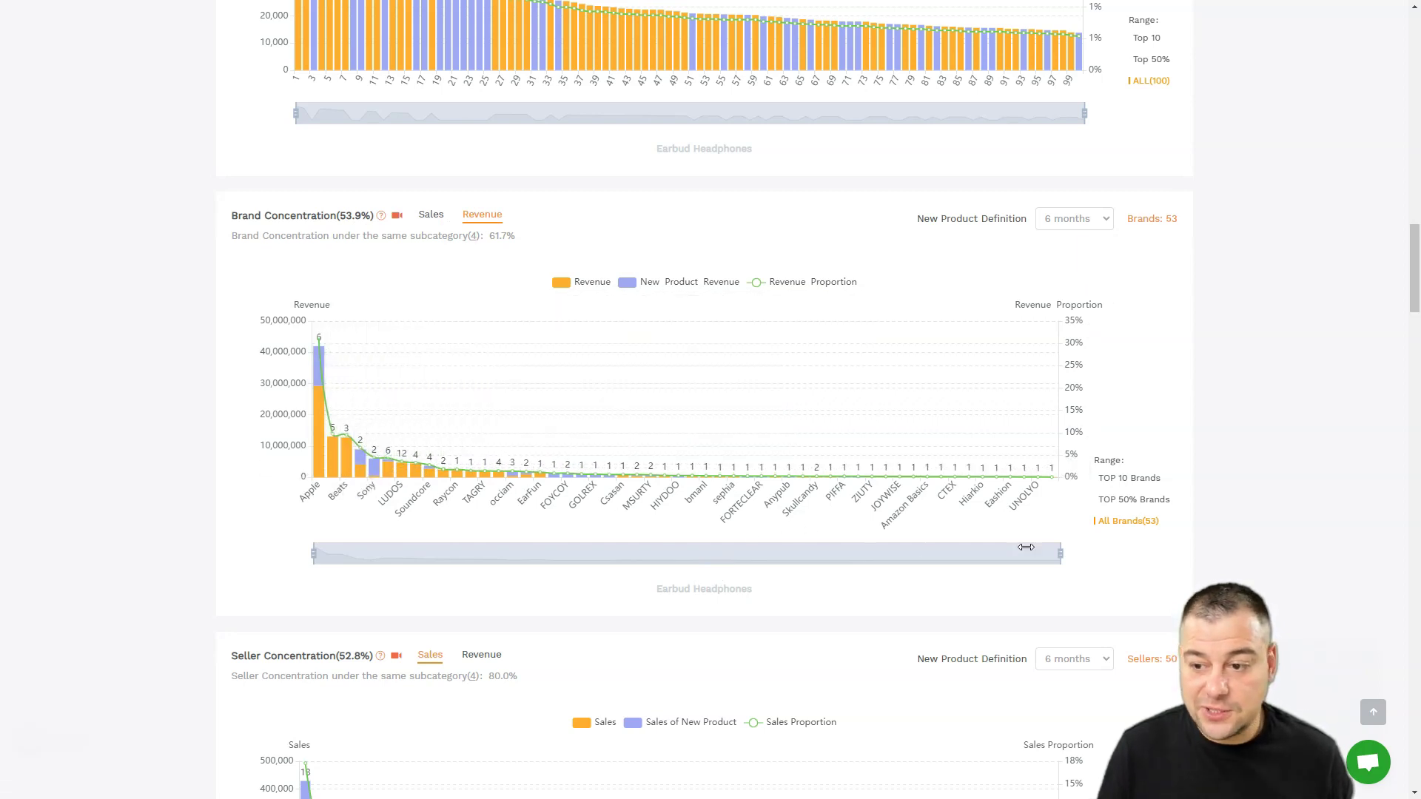
# Step: Compare the TOP 10, TOP 50% and All Brands (53) ranges in the revenue chart
pyautogui.click(1138, 479)
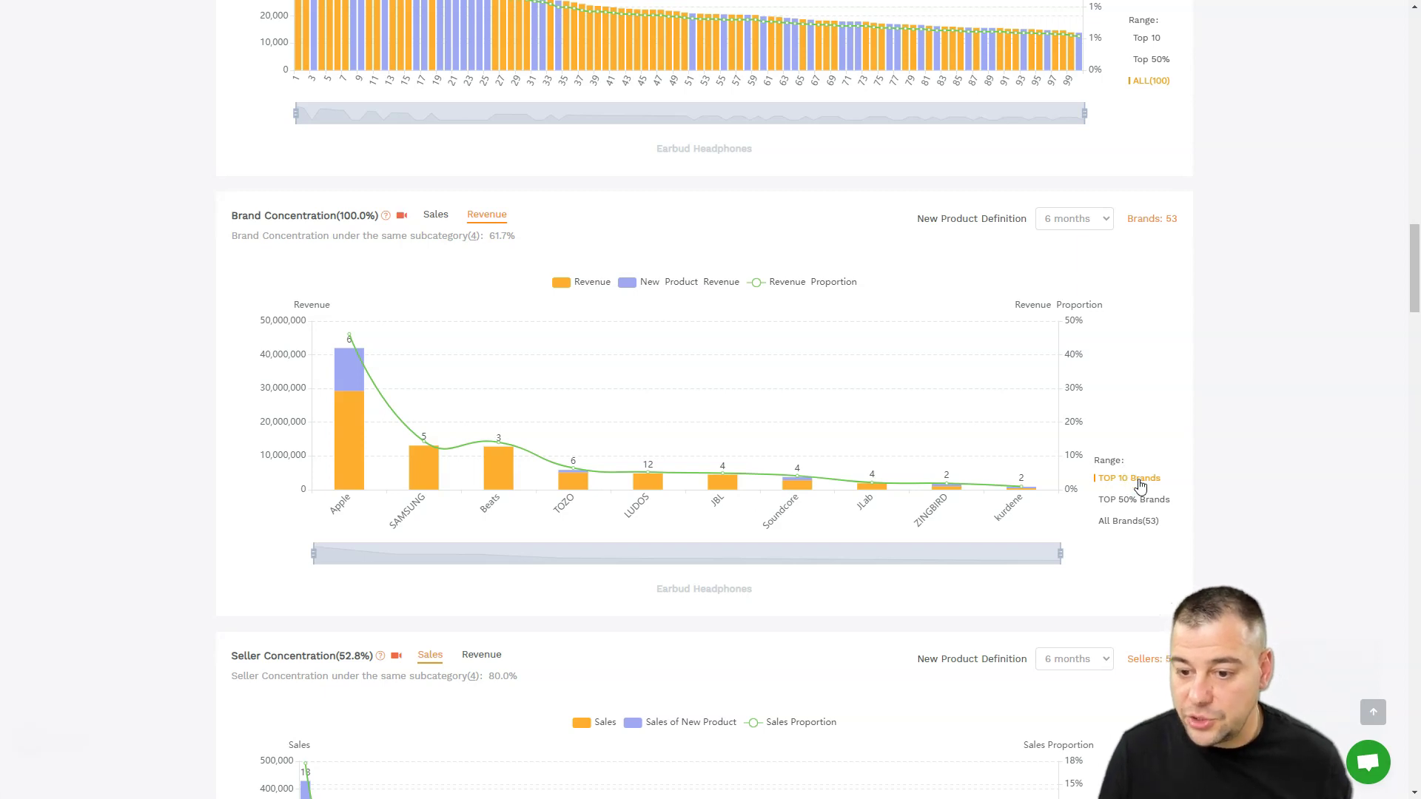
pyautogui.click(1128, 502)
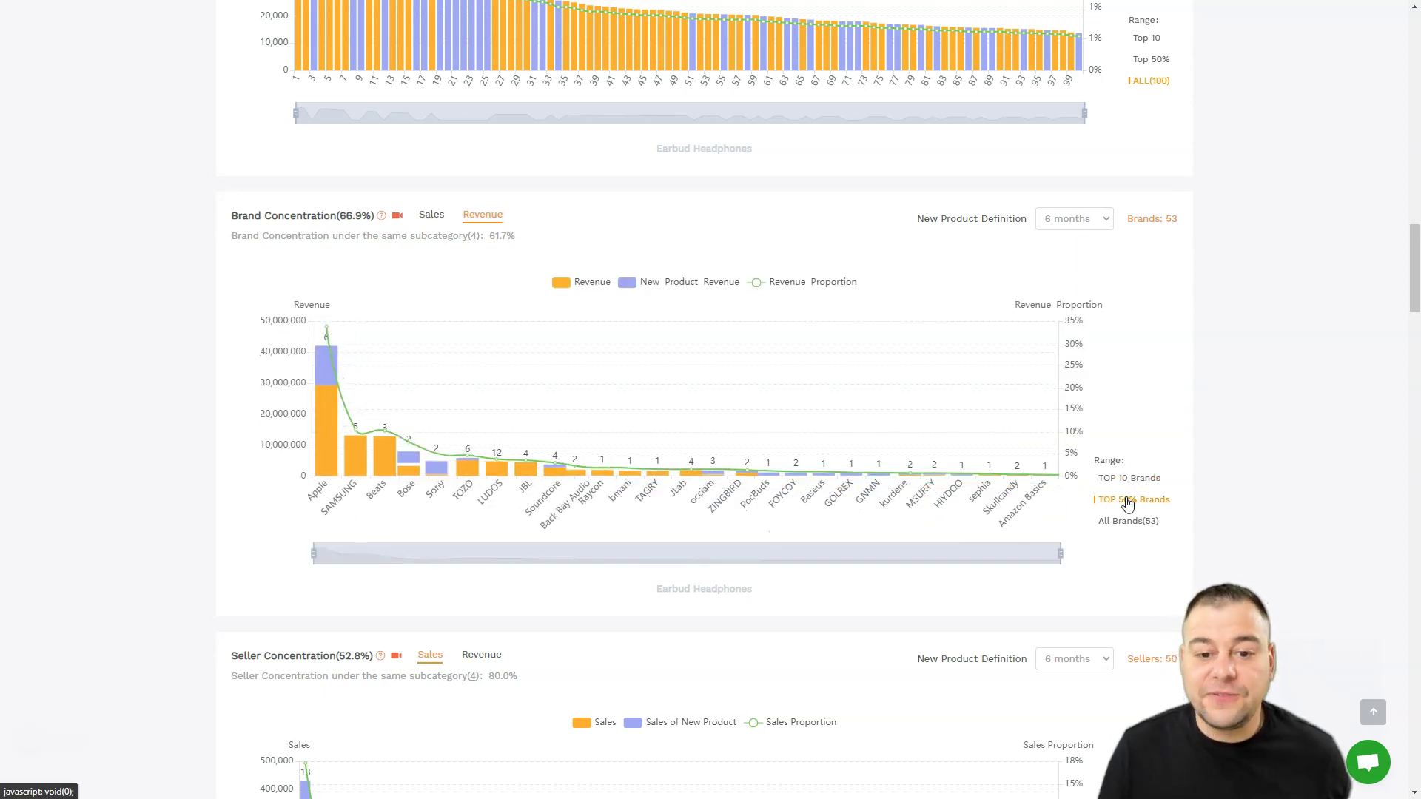
pyautogui.click(1126, 524)
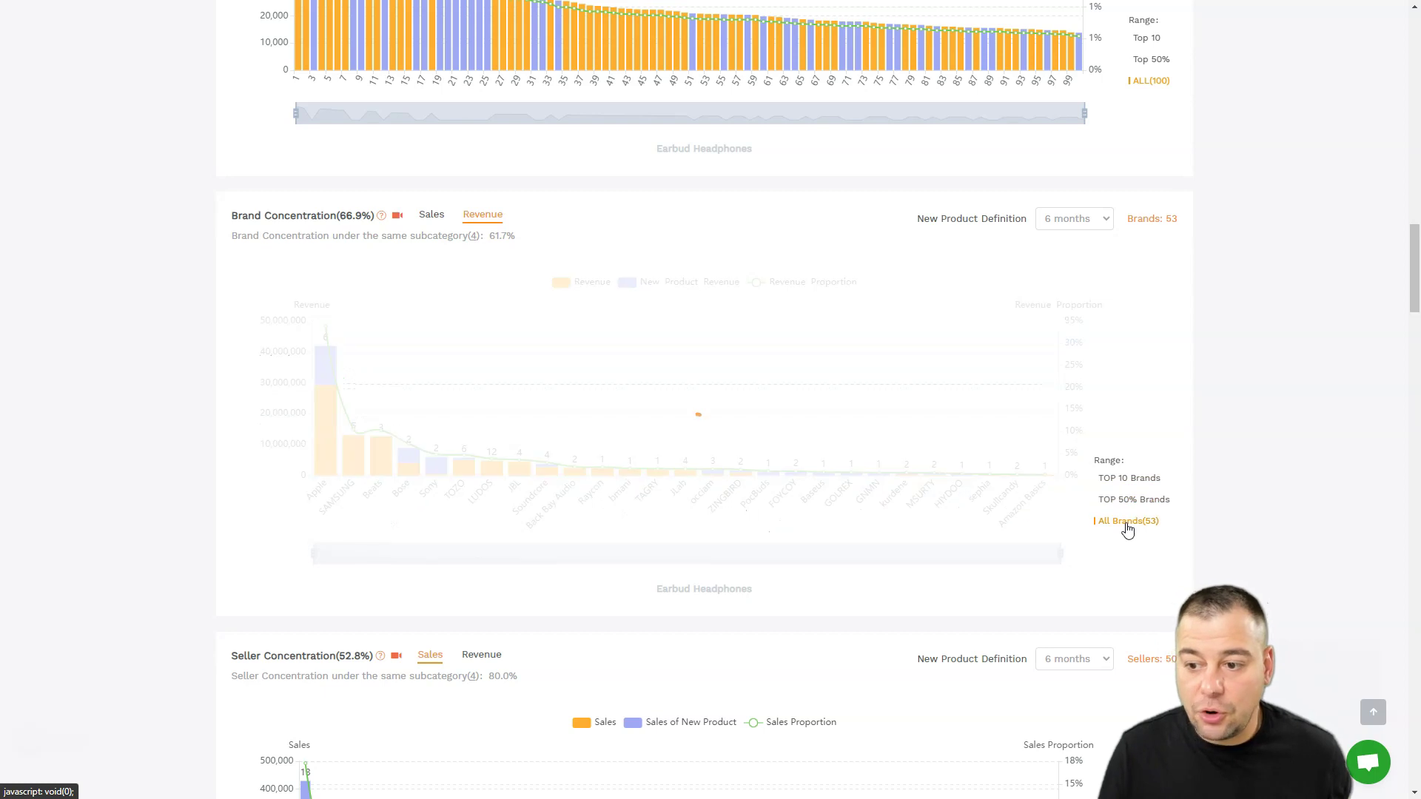
# Step: Scroll through the remaining Earbud Headphones report charts and back up
pyautogui.scroll(-3, 447, 445)
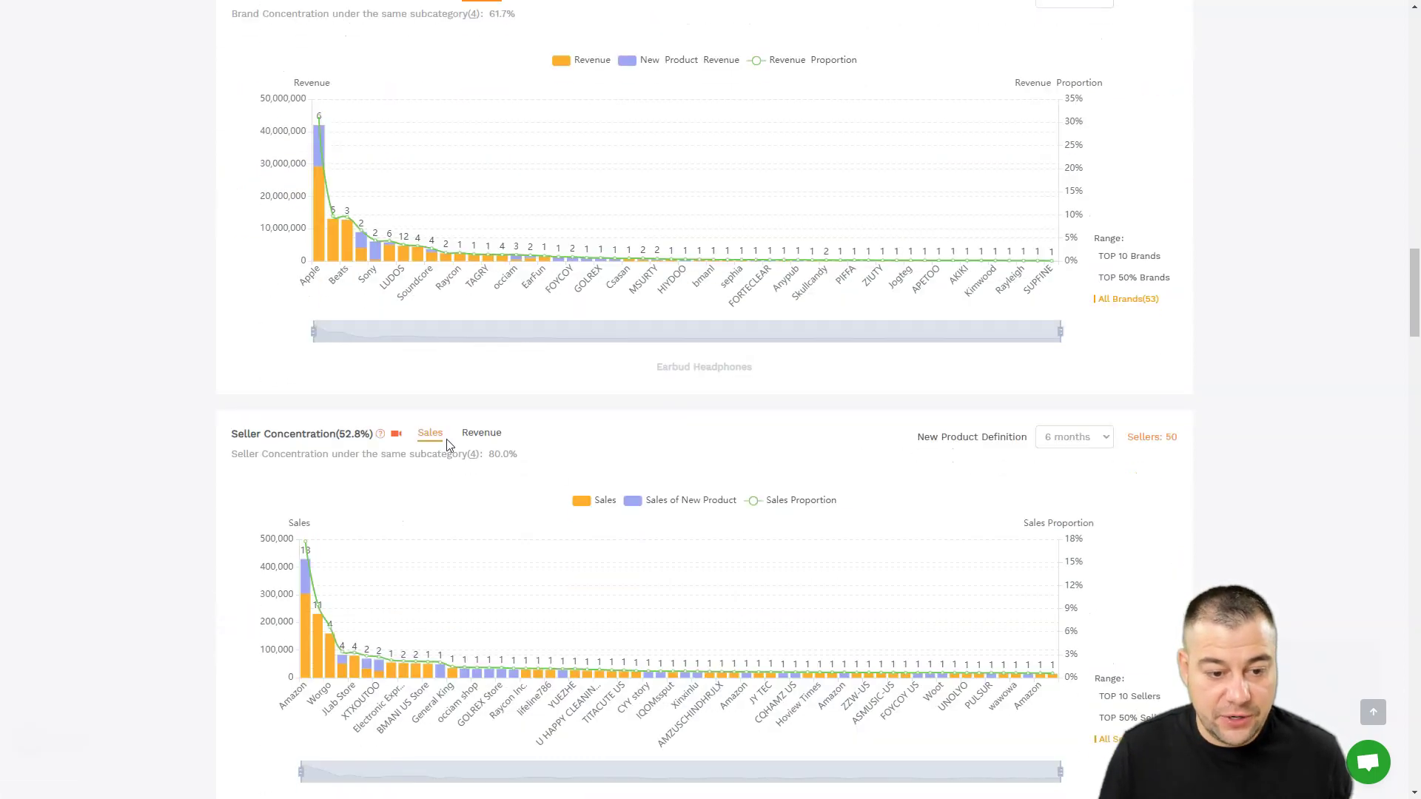
pyautogui.scroll(2, 199, 509)
pyautogui.scroll(-2, 213, 505)
pyautogui.scroll(-3, 214, 504)
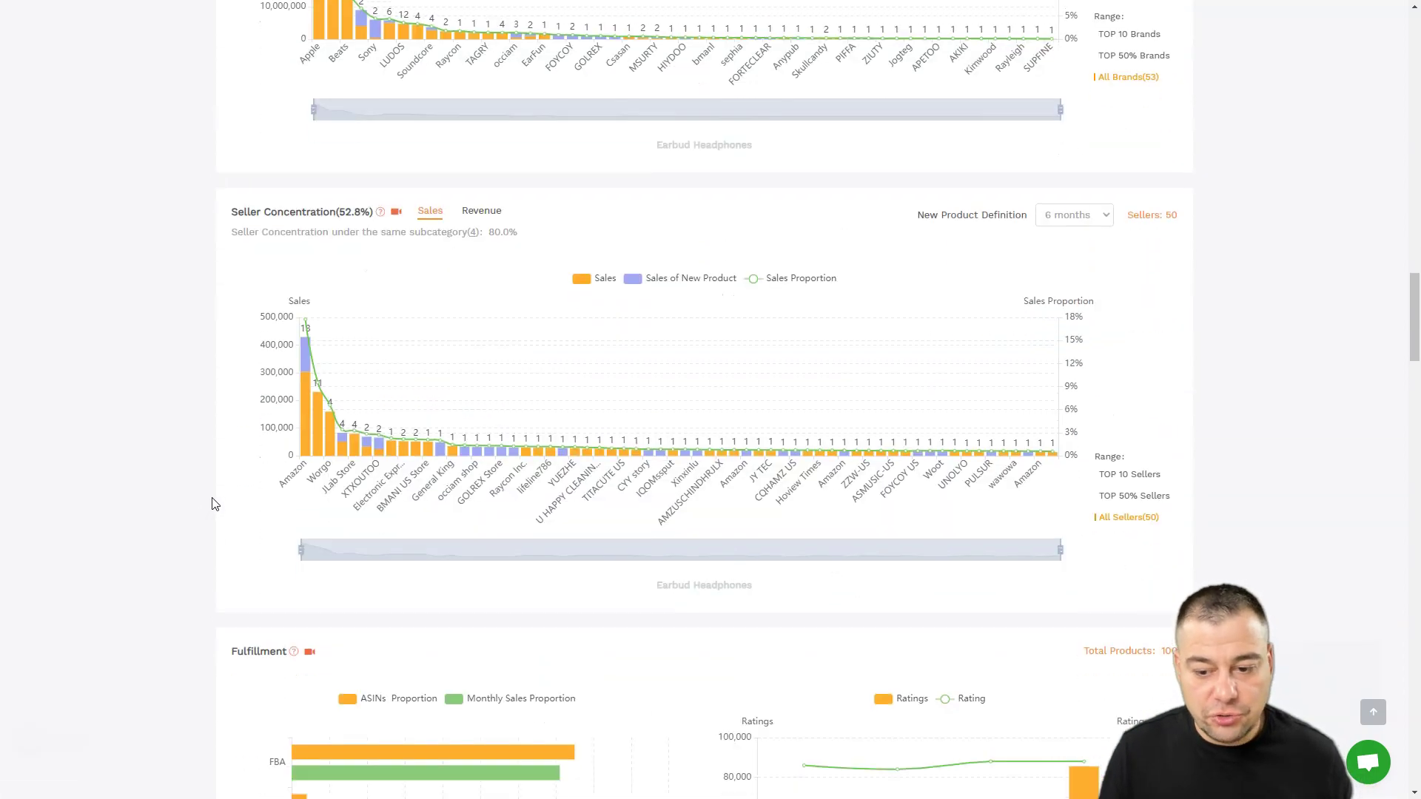
pyautogui.scroll(-3, 214, 504)
pyautogui.scroll(-3, 214, 504)
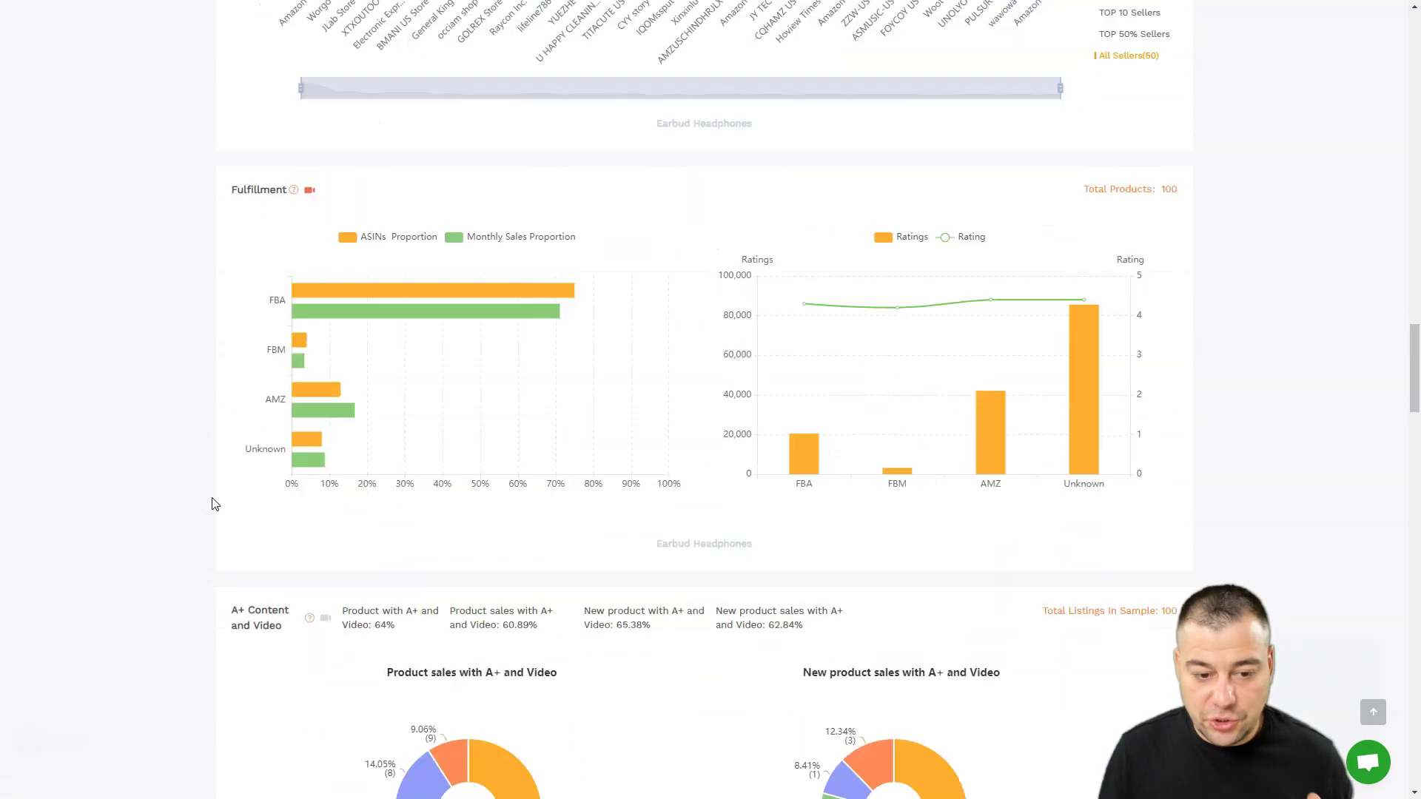
pyautogui.scroll(-2, 213, 503)
pyautogui.scroll(-2, 213, 501)
pyautogui.scroll(14, 212, 503)
pyautogui.scroll(8, 210, 507)
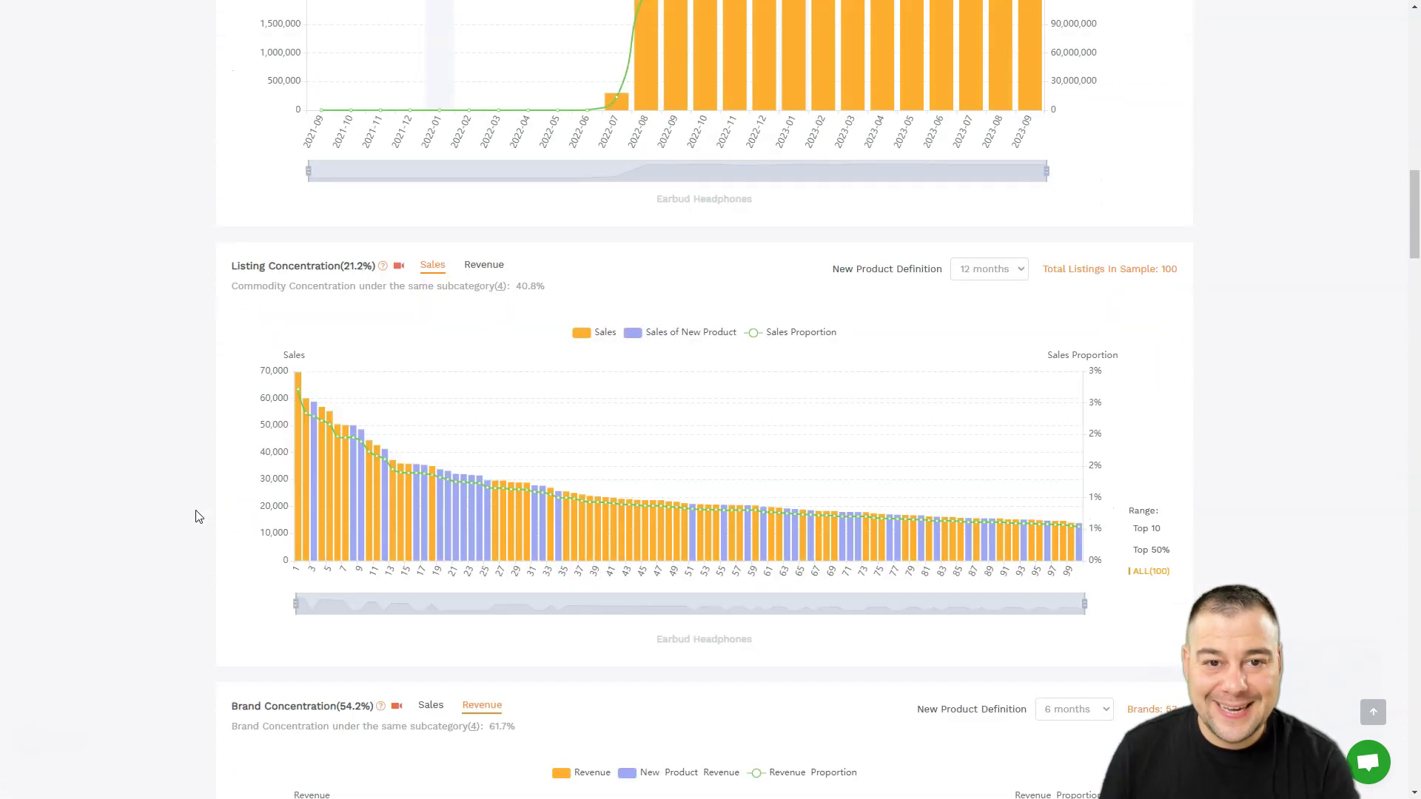
pyautogui.scroll(9, 197, 508)
pyautogui.scroll(8, 197, 507)
pyautogui.scroll(2, 197, 507)
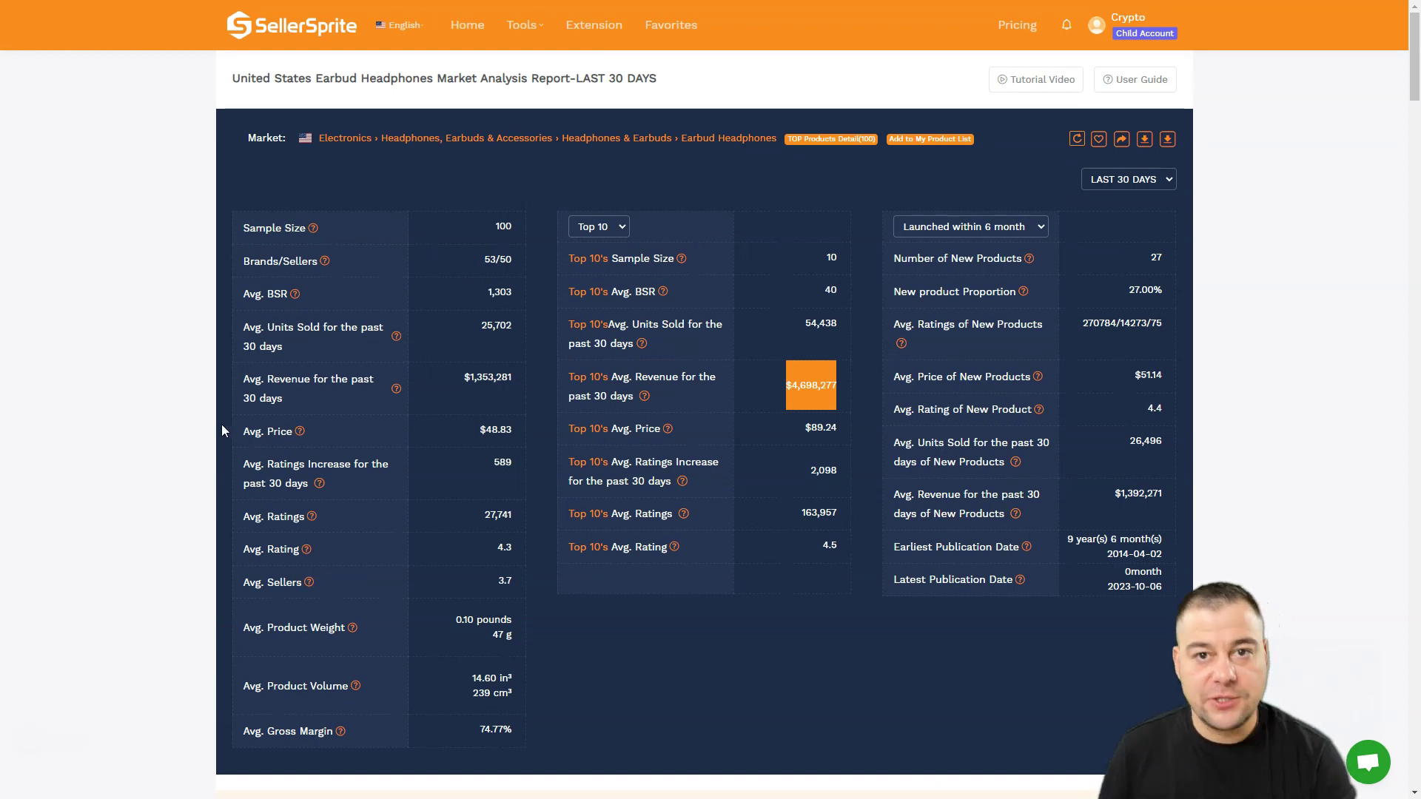
pyautogui.scroll(-1, 713, 555)
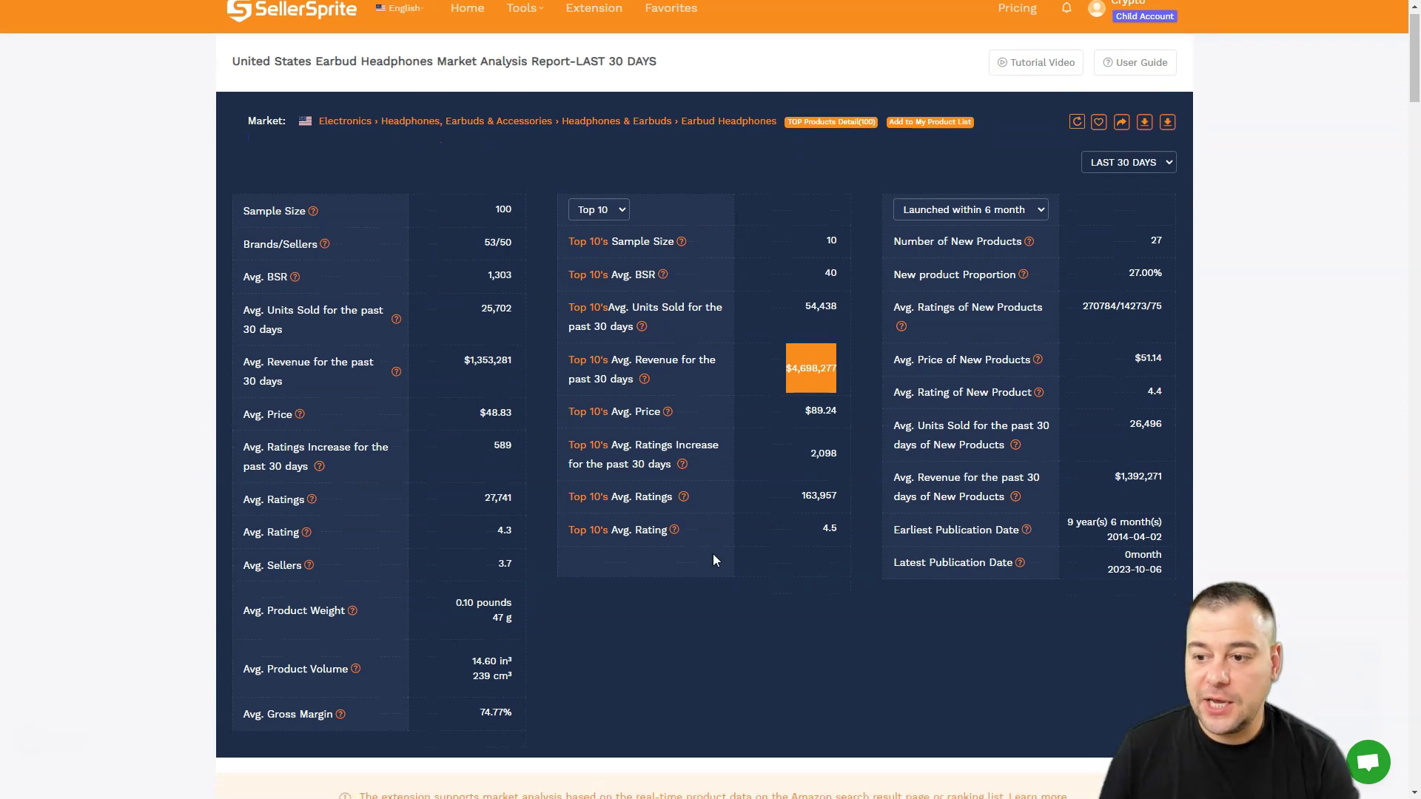
pyautogui.scroll(-4, 713, 555)
pyautogui.scroll(-4, 712, 557)
pyautogui.scroll(-4, 713, 559)
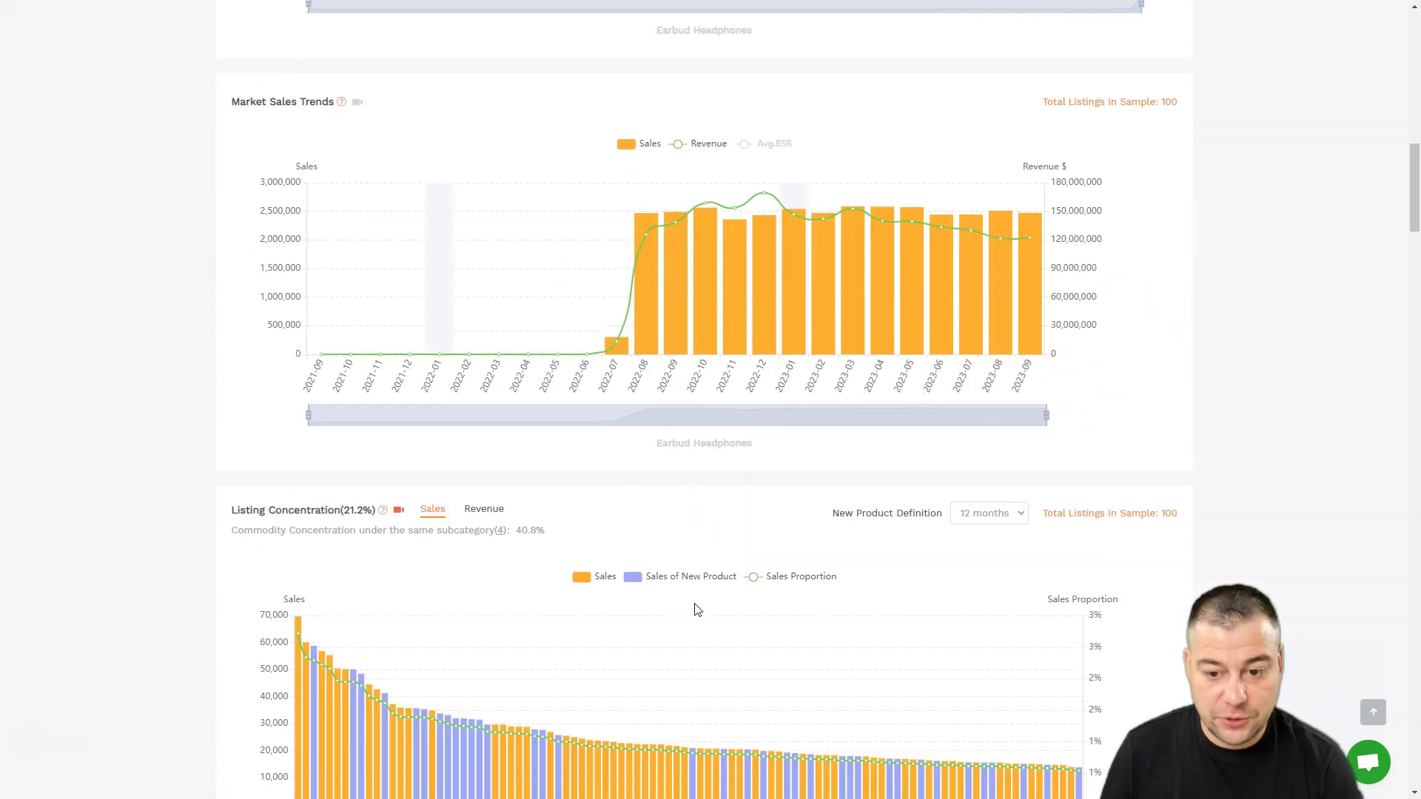
pyautogui.scroll(-2, 694, 601)
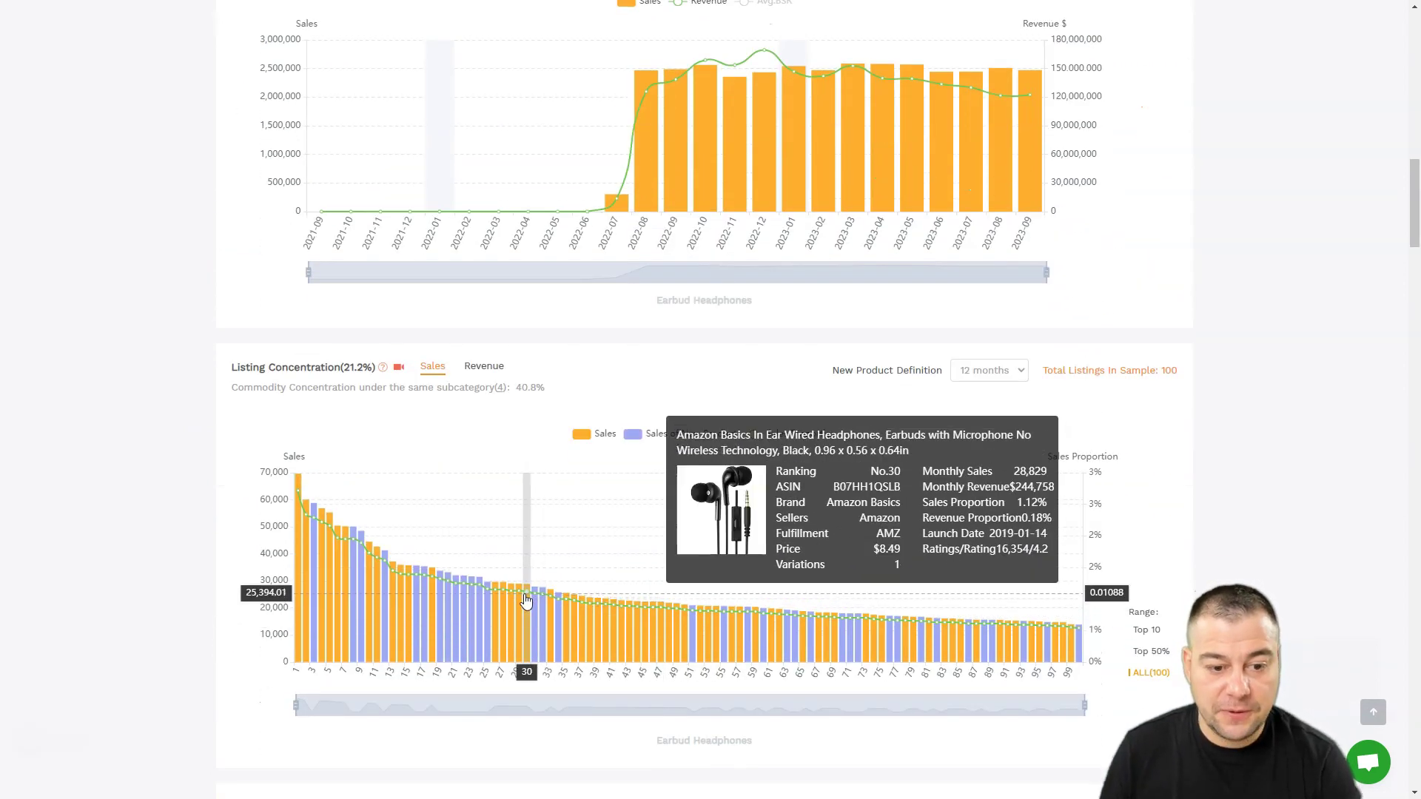
pyautogui.scroll(7, 482, 587)
pyautogui.scroll(9, 482, 587)
pyautogui.scroll(2, 509, 251)
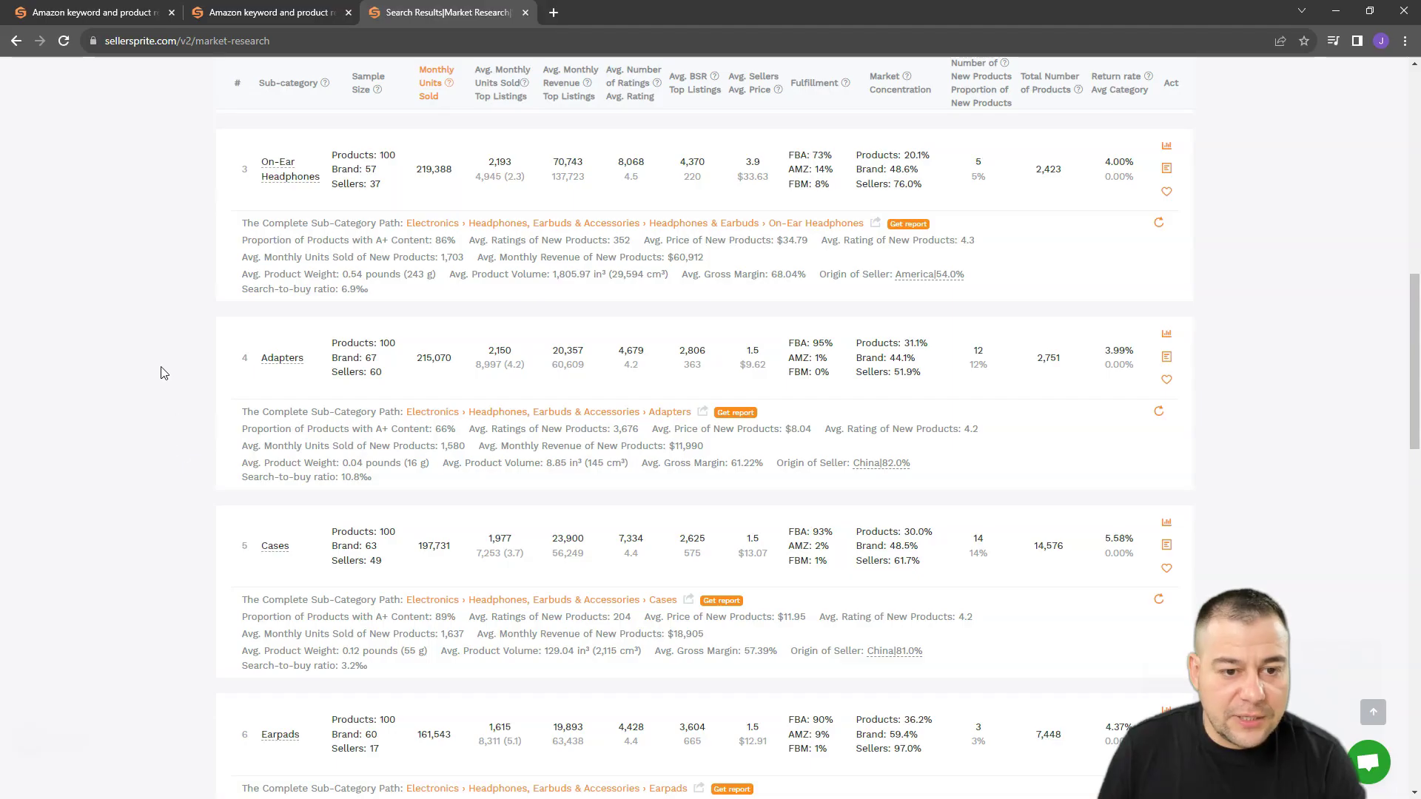
pyautogui.scroll(3, 172, 359)
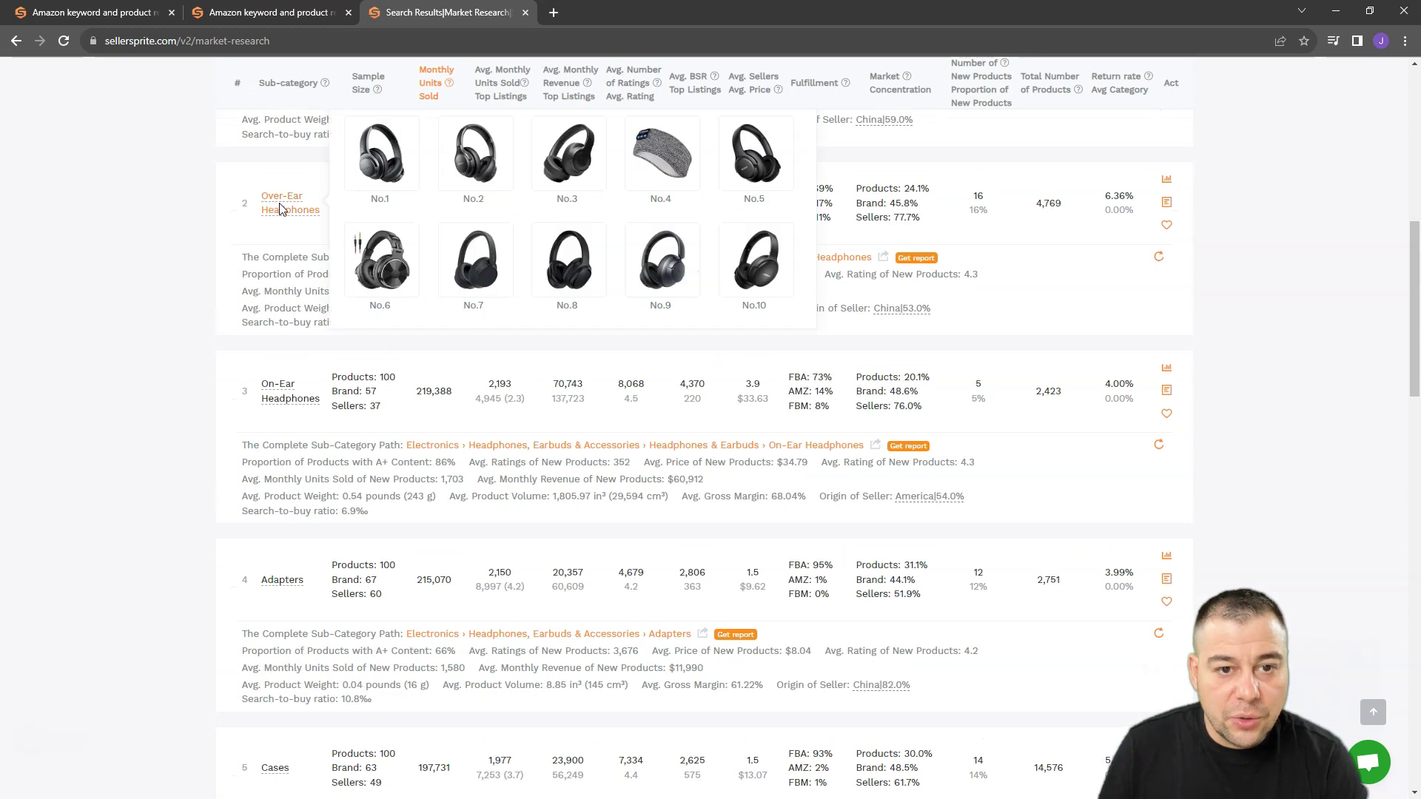
pyautogui.scroll(-3, 279, 396)
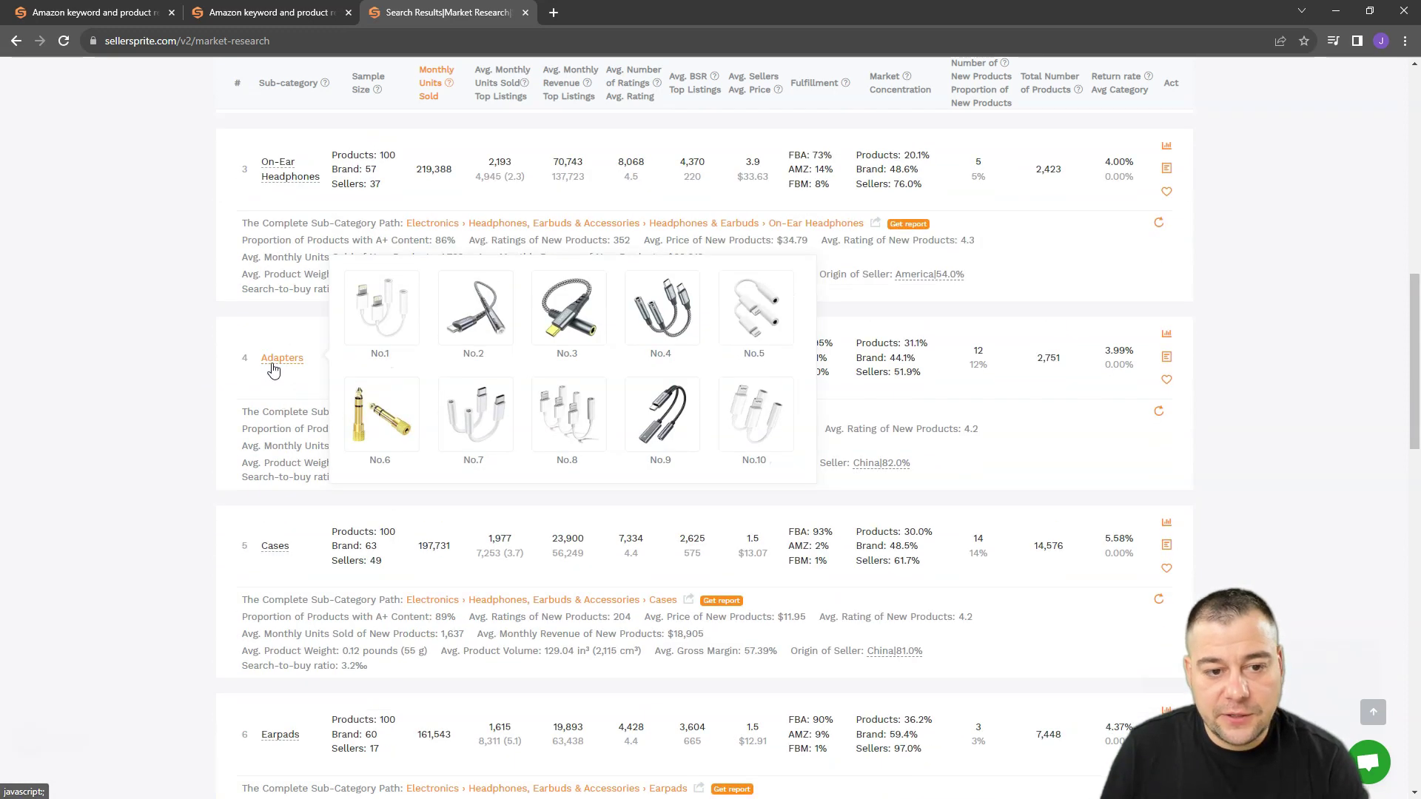
pyautogui.scroll(-2, 278, 368)
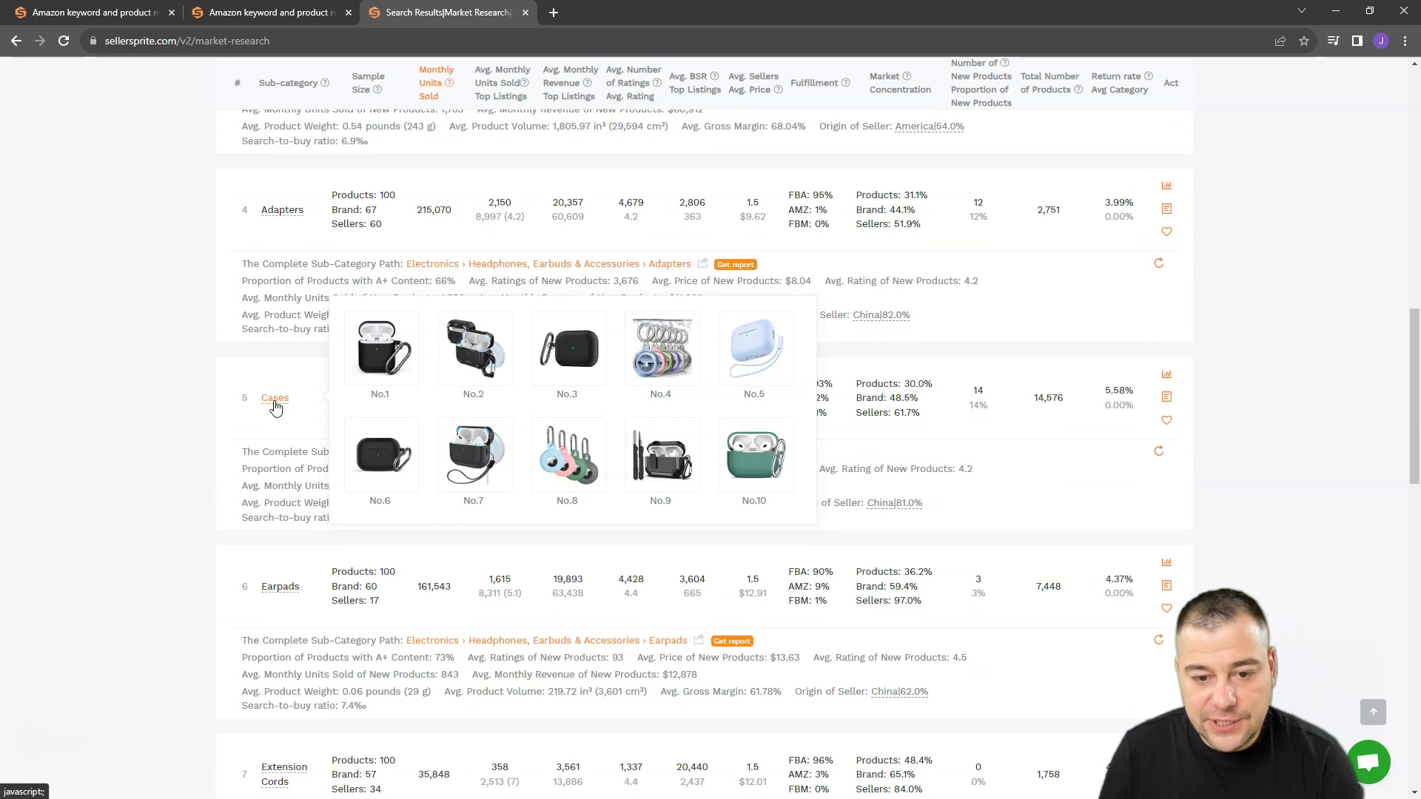
pyautogui.scroll(-1, 275, 407)
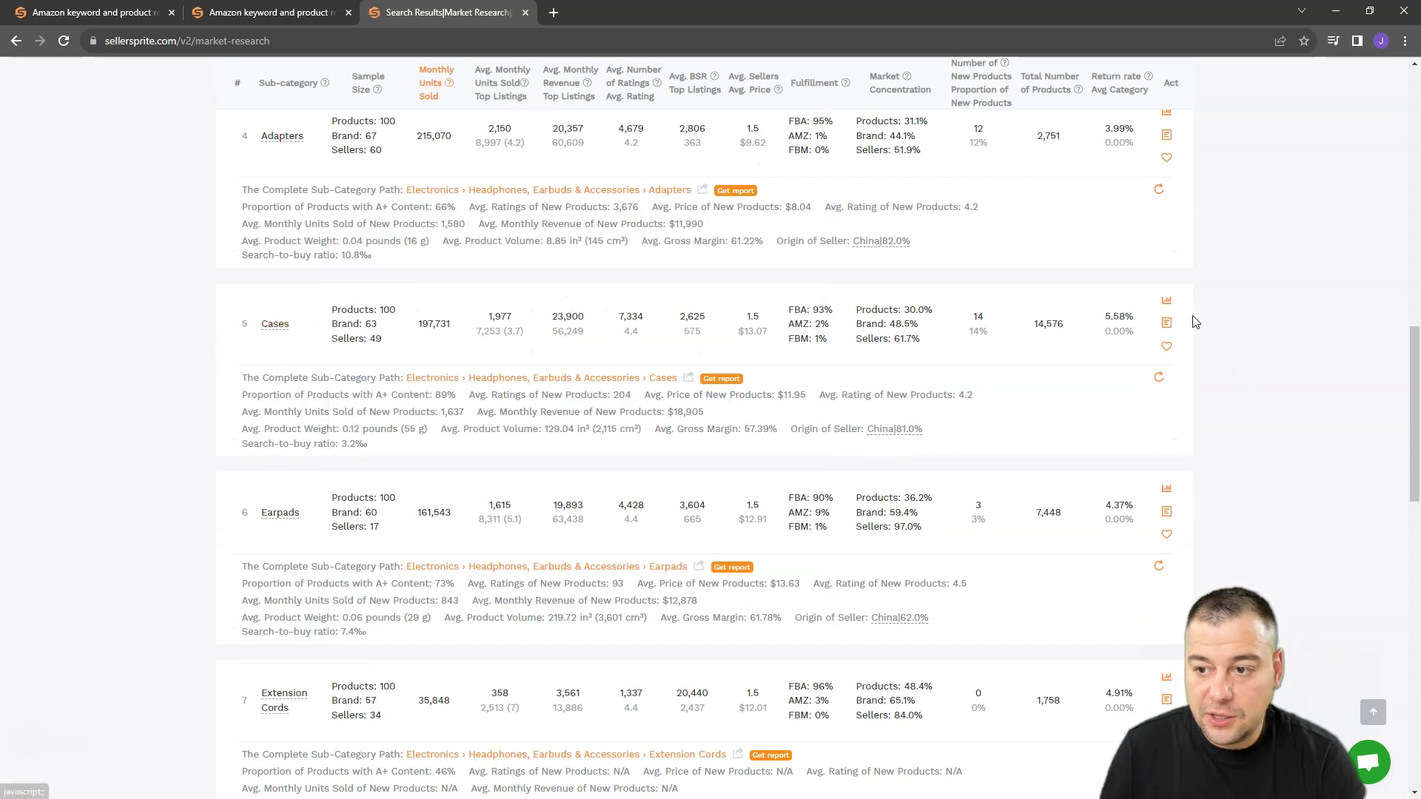
pyautogui.click(1167, 301)
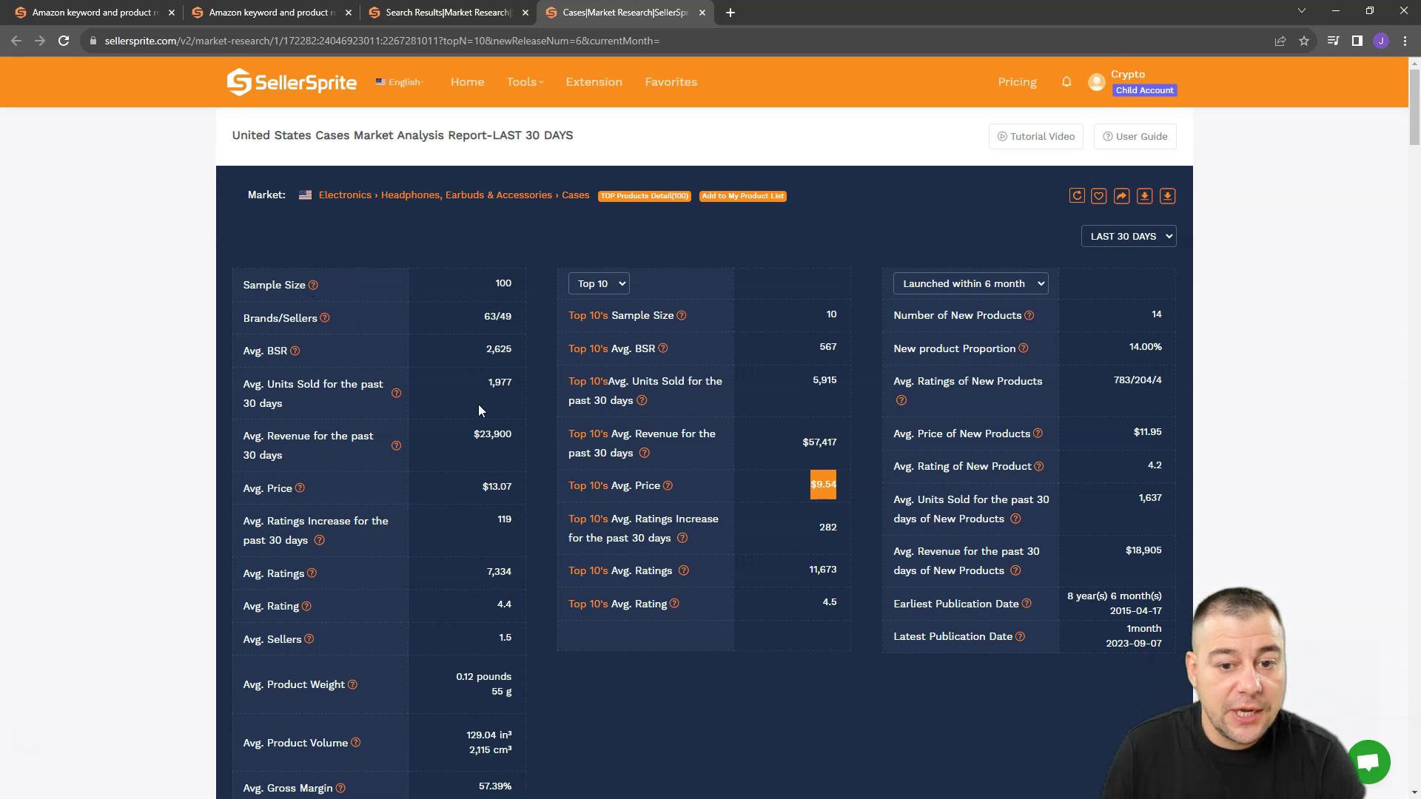
# Step: Scroll through the Cases report's sales, concentration and fulfillment charts, then back up
pyautogui.scroll(-1, 479, 408)
pyautogui.scroll(-2, 480, 344)
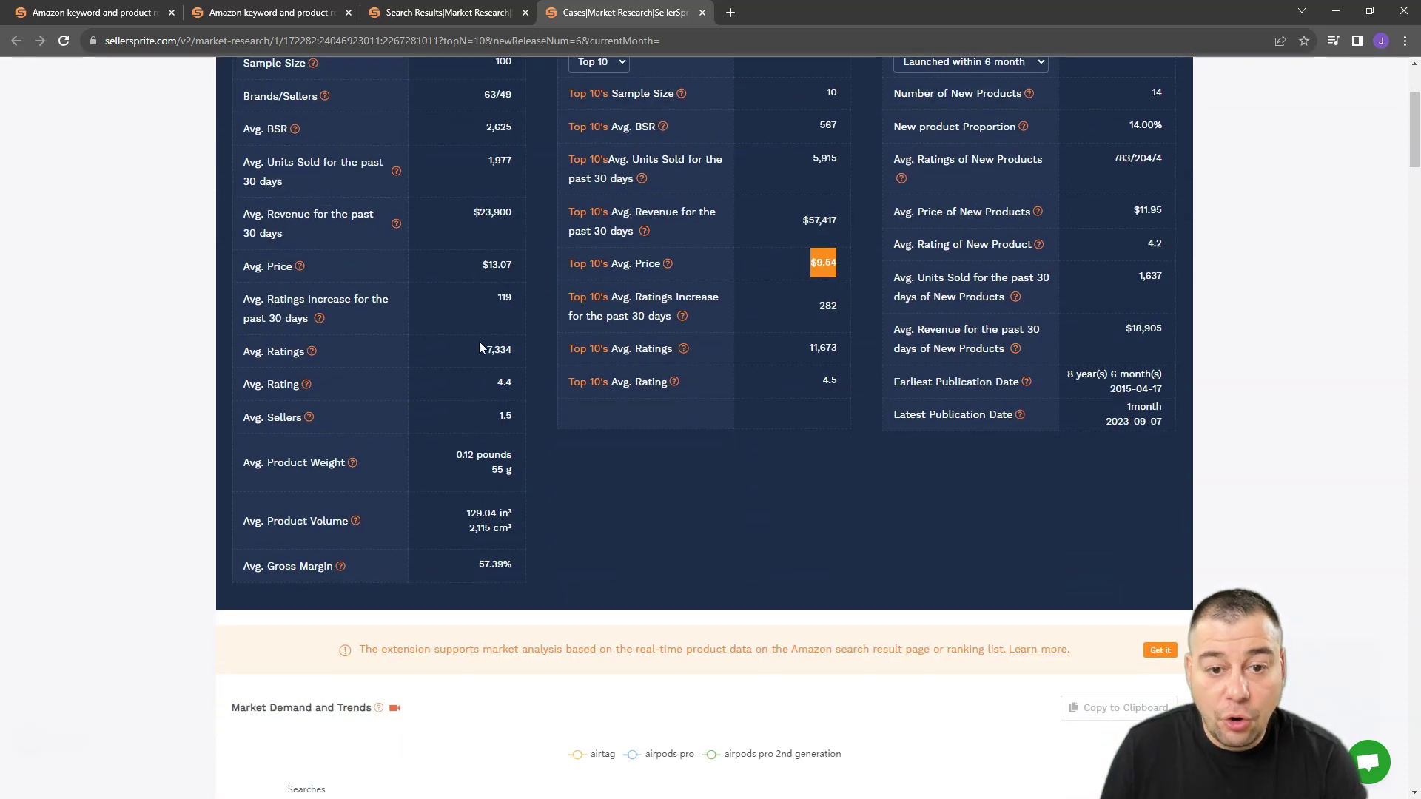
pyautogui.scroll(-1, 511, 348)
pyautogui.scroll(-7, 531, 355)
pyautogui.scroll(-2, 531, 358)
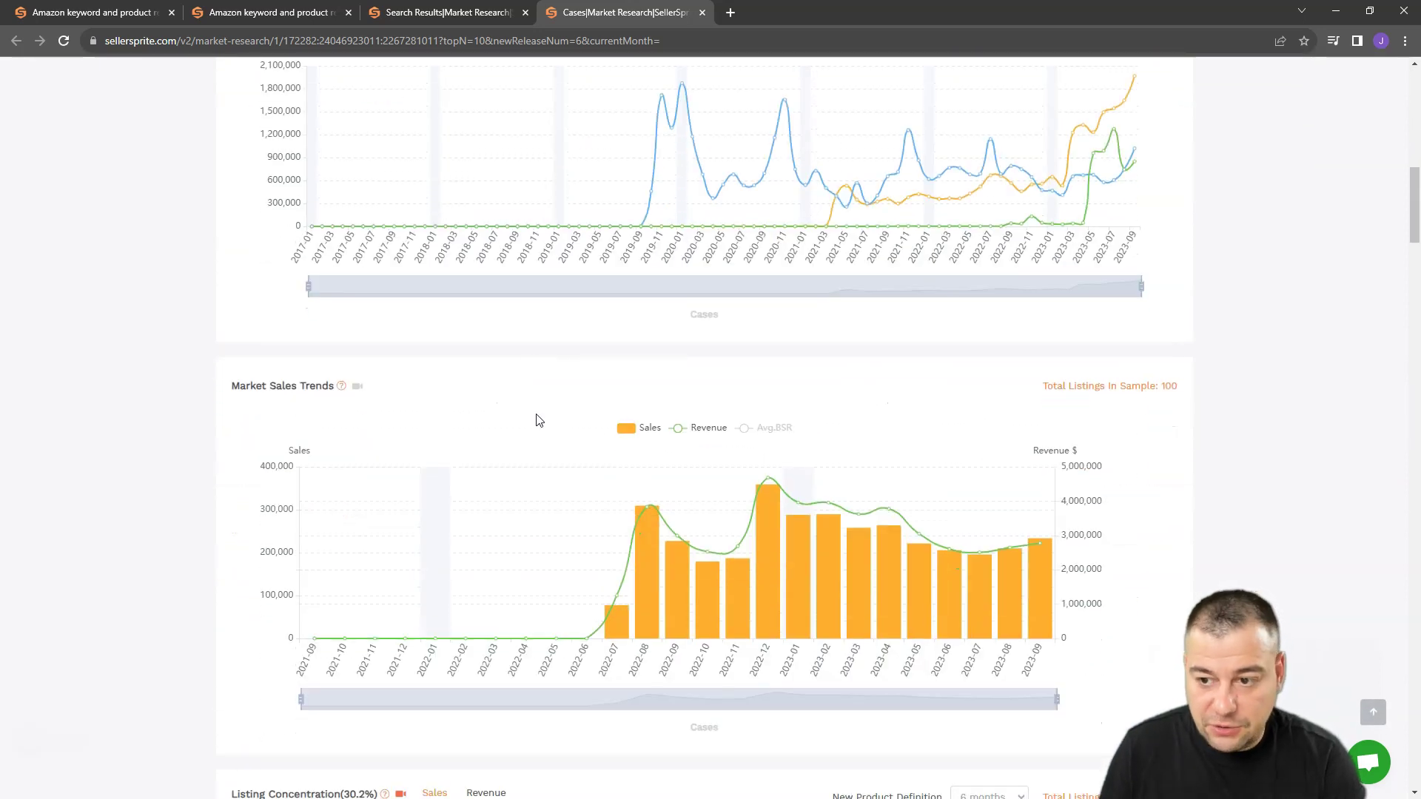
pyautogui.scroll(-2, 539, 420)
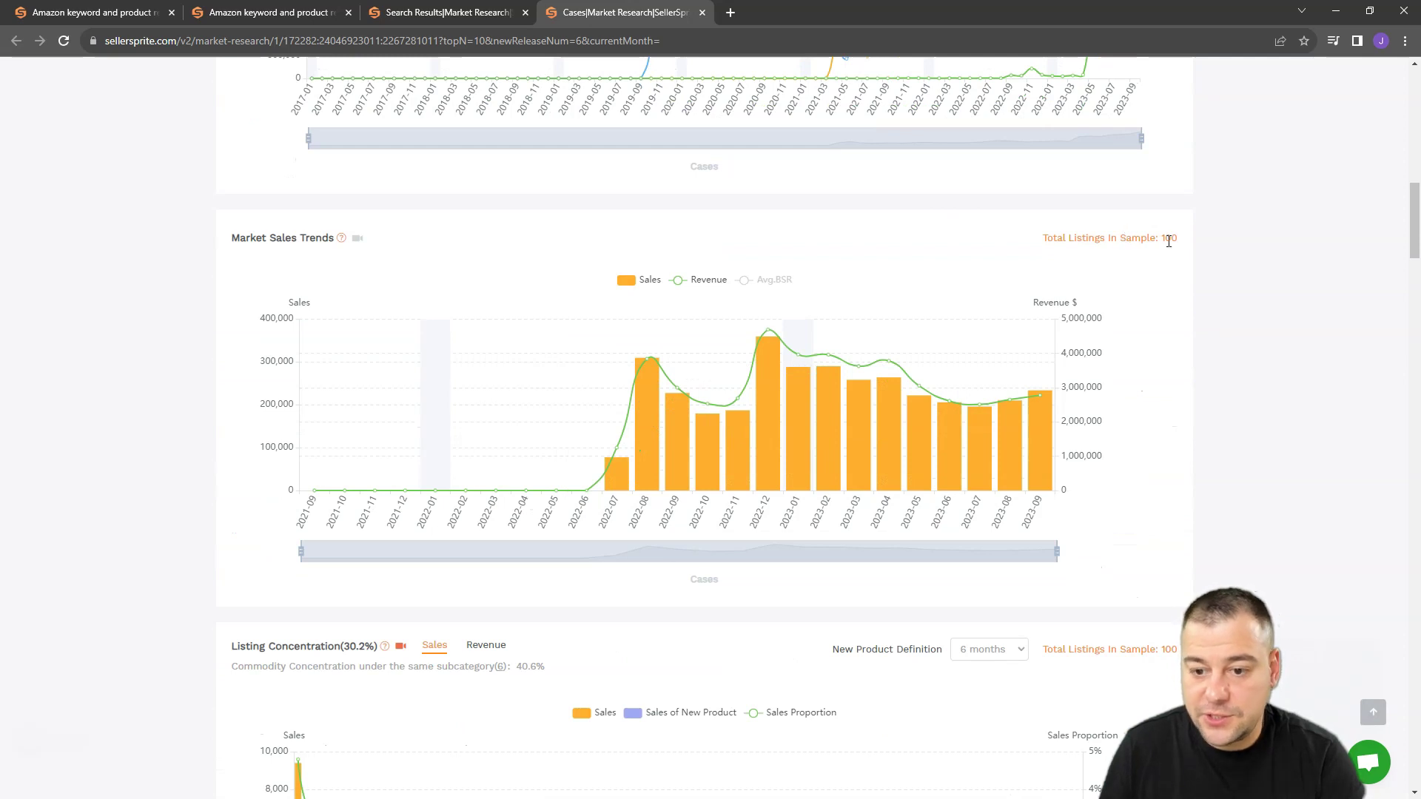
pyautogui.scroll(-1, 762, 415)
pyautogui.scroll(-4, 444, 426)
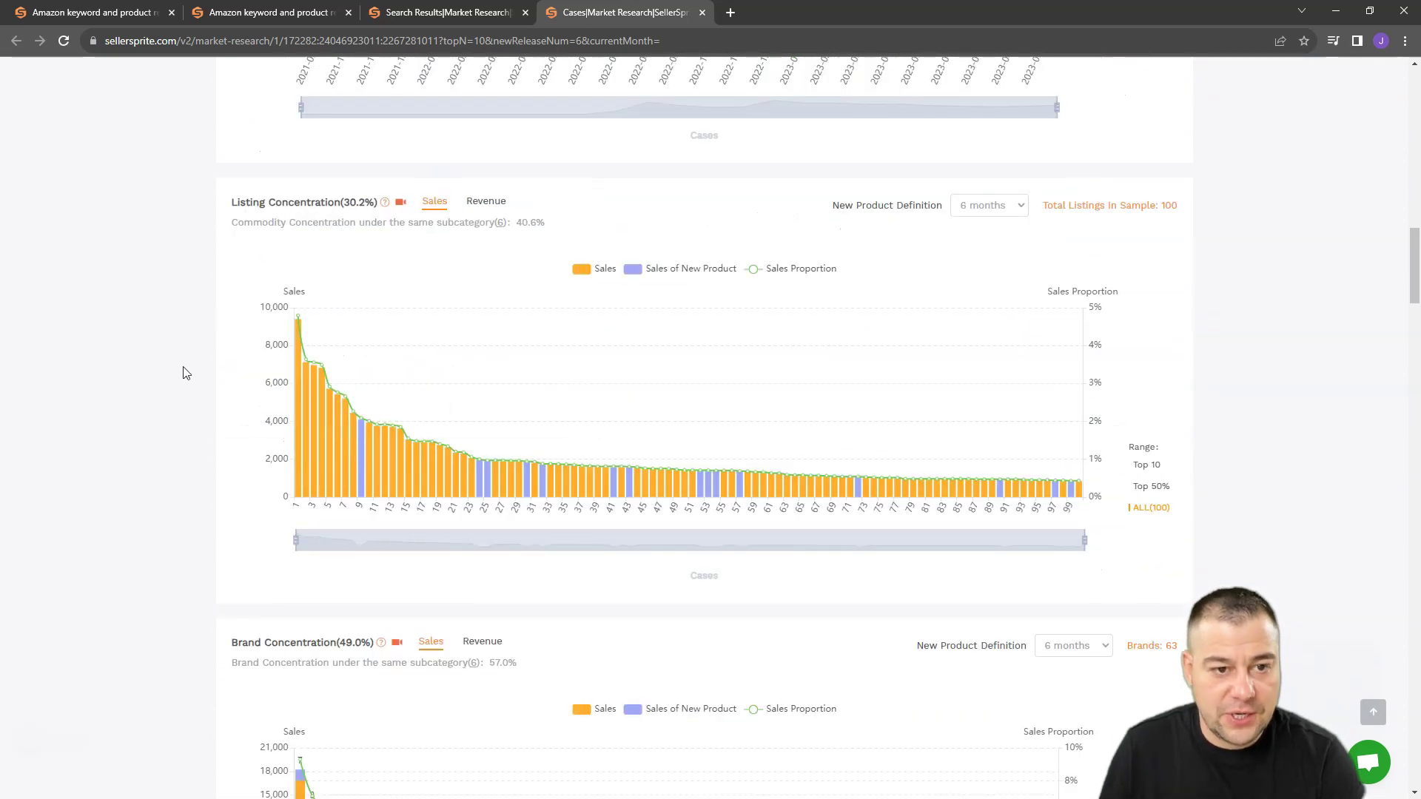
pyautogui.scroll(-3, 260, 374)
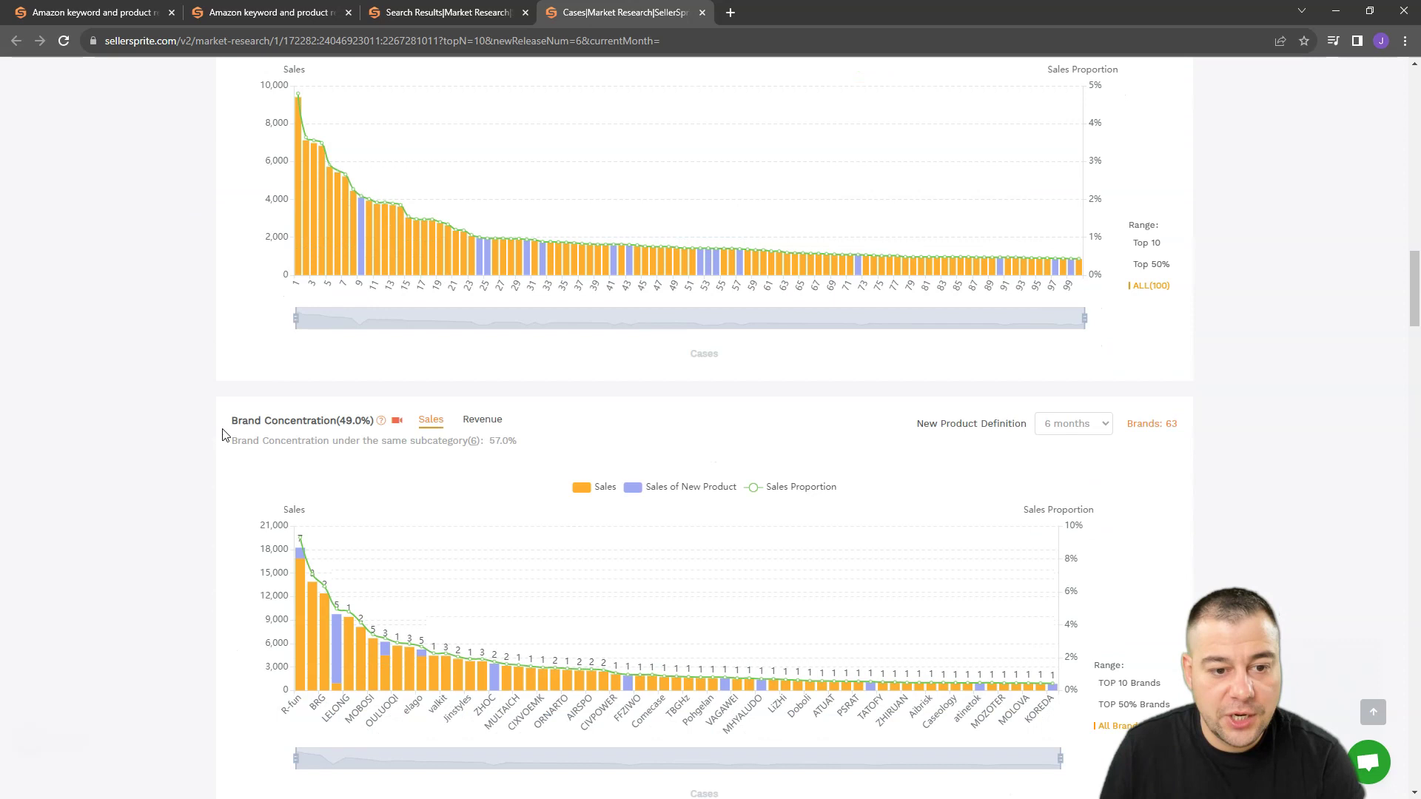
pyautogui.scroll(-4, 222, 444)
pyautogui.scroll(-2, 190, 498)
pyautogui.scroll(-2, 190, 498)
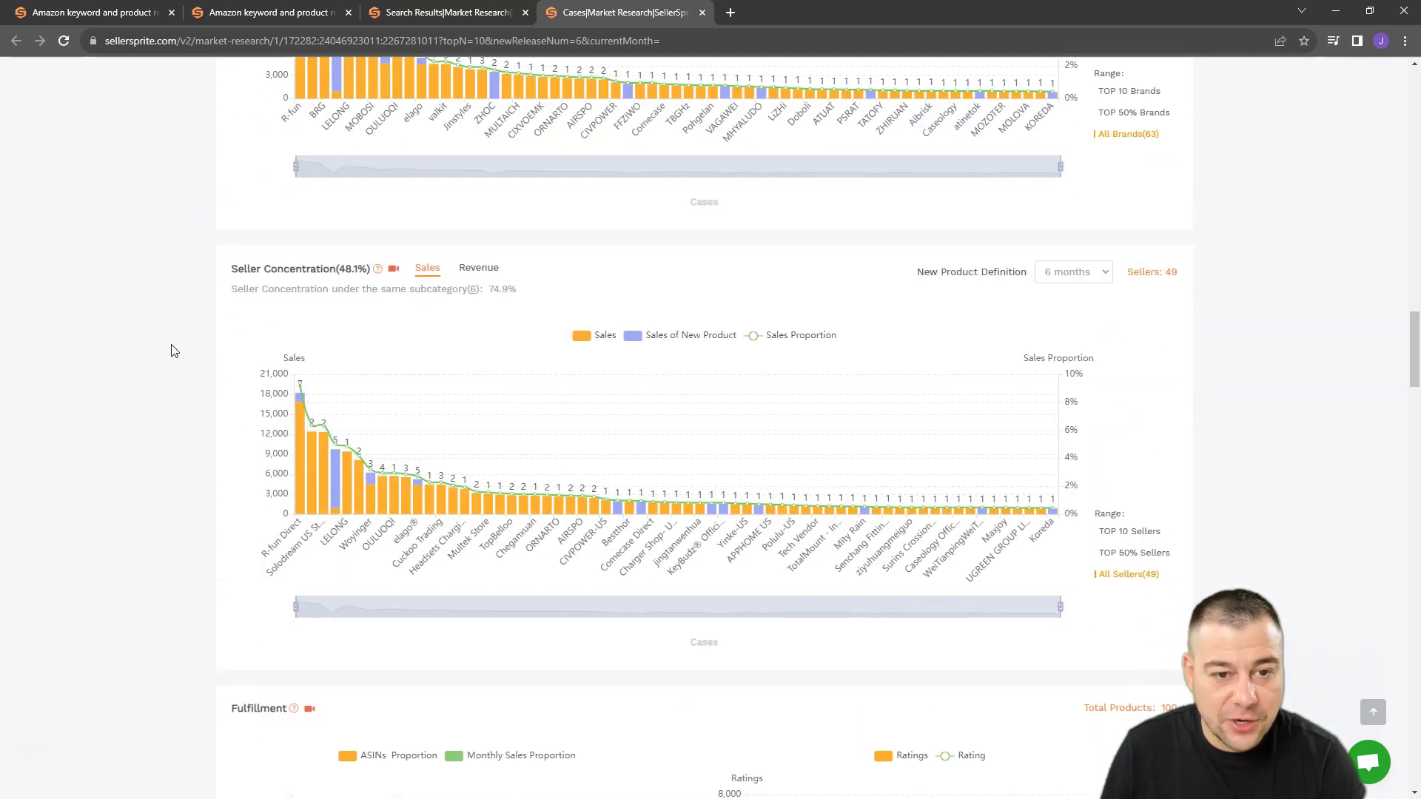
pyautogui.scroll(-5, 172, 351)
pyautogui.scroll(-1, 178, 356)
pyautogui.scroll(-2, 177, 355)
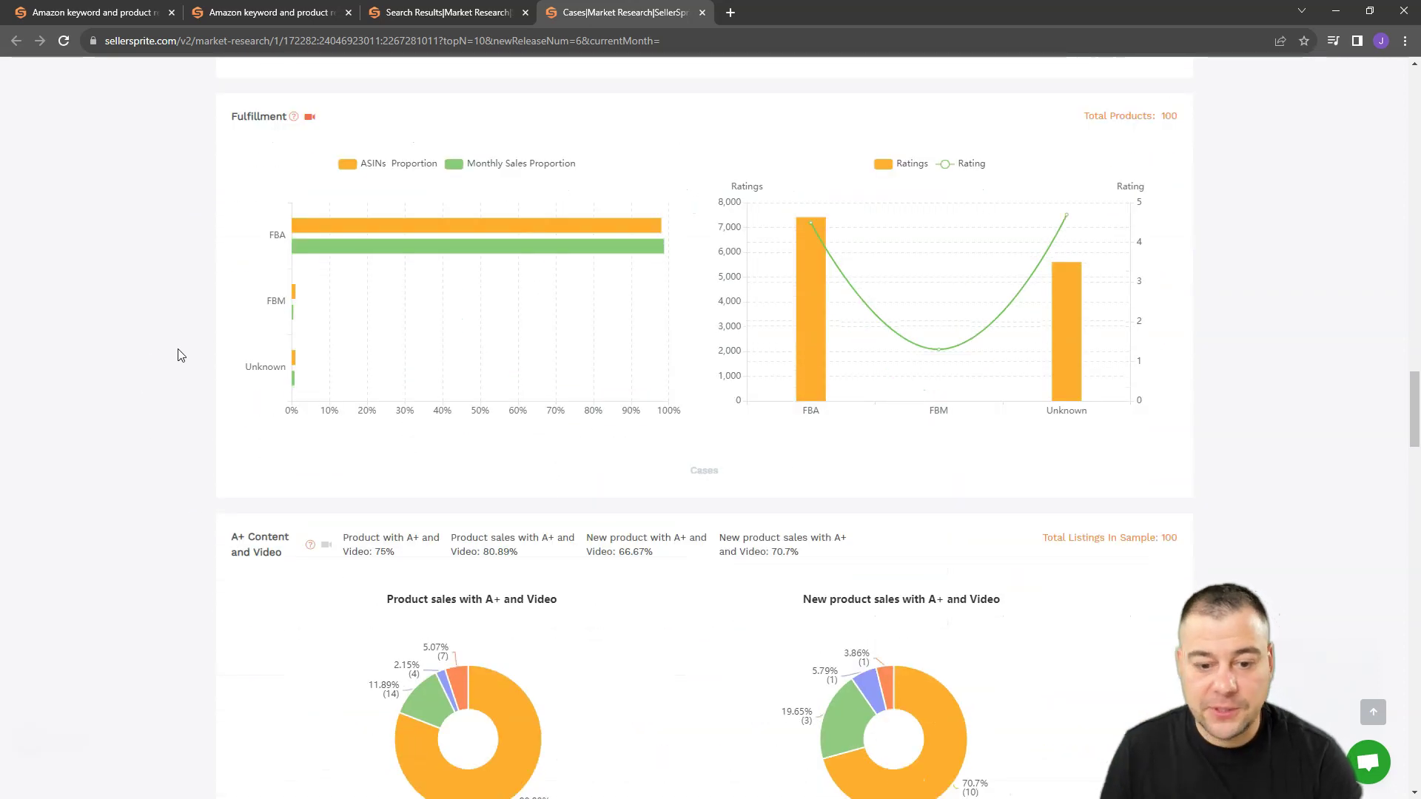
pyautogui.scroll(-2, 178, 355)
pyautogui.scroll(-1, 177, 355)
pyautogui.scroll(8, 181, 344)
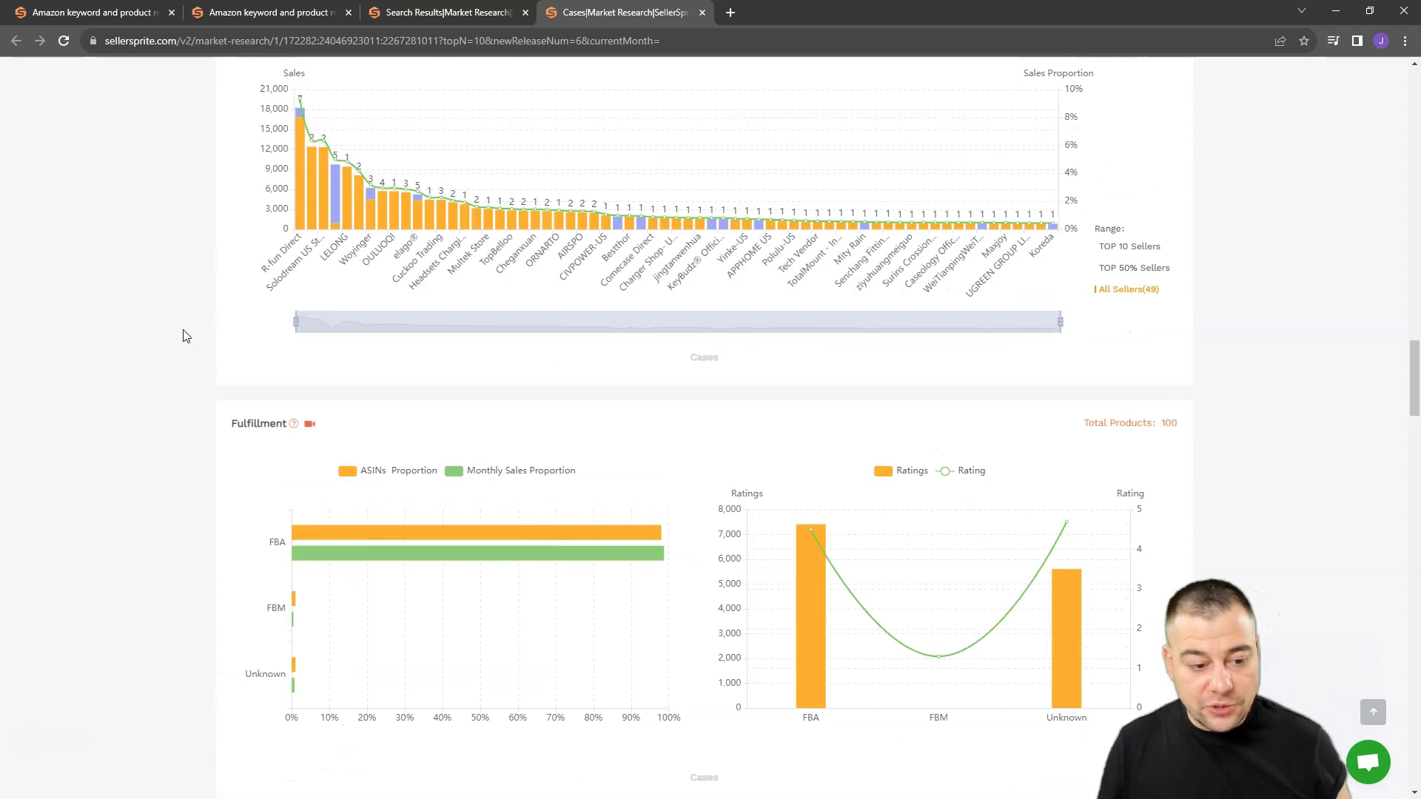
pyautogui.scroll(9, 185, 342)
pyautogui.scroll(8, 184, 343)
pyautogui.scroll(8, 185, 342)
pyautogui.scroll(8, 184, 341)
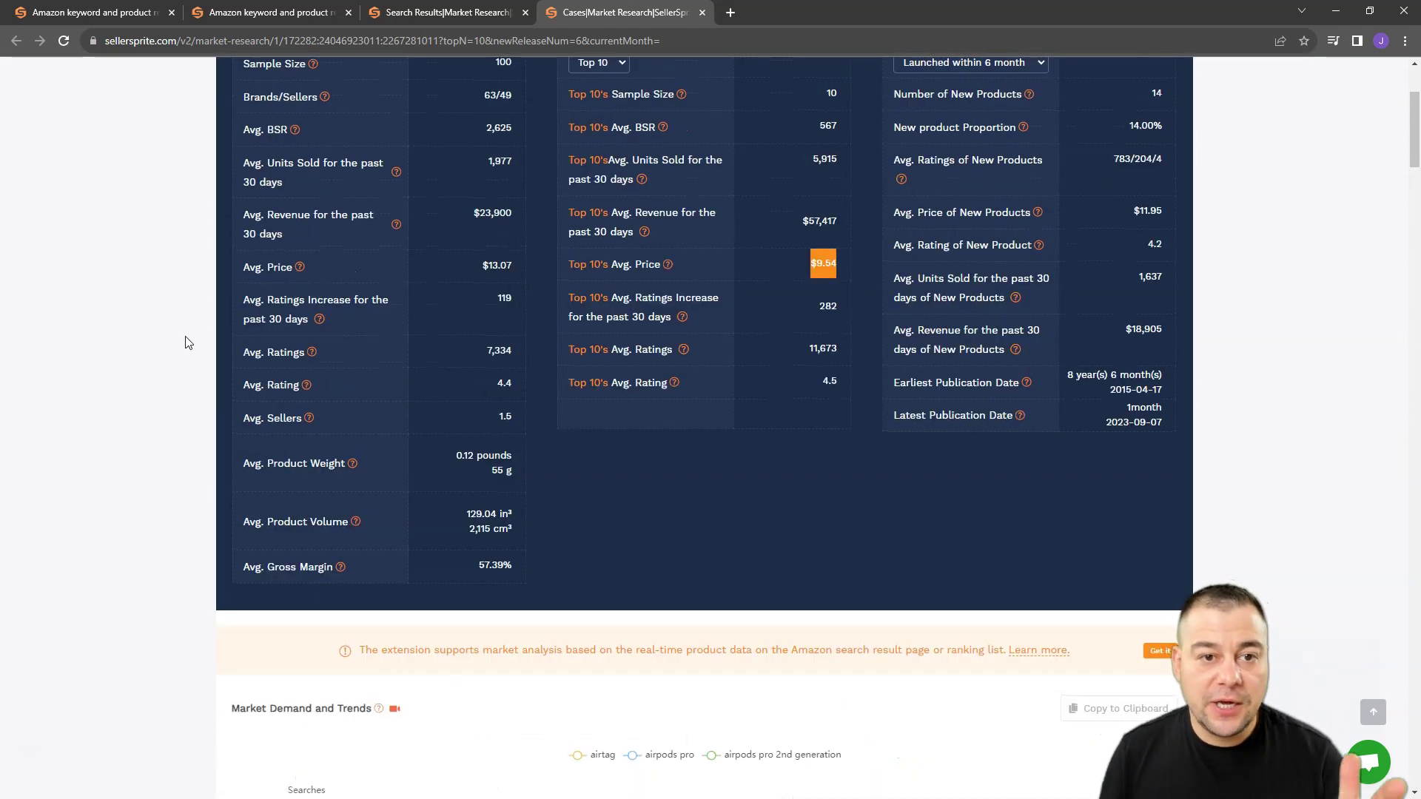
pyautogui.scroll(5, 184, 340)
# Step: Return to the homepage via the logo and browse its sections down and back up
pyautogui.click(256, 83)
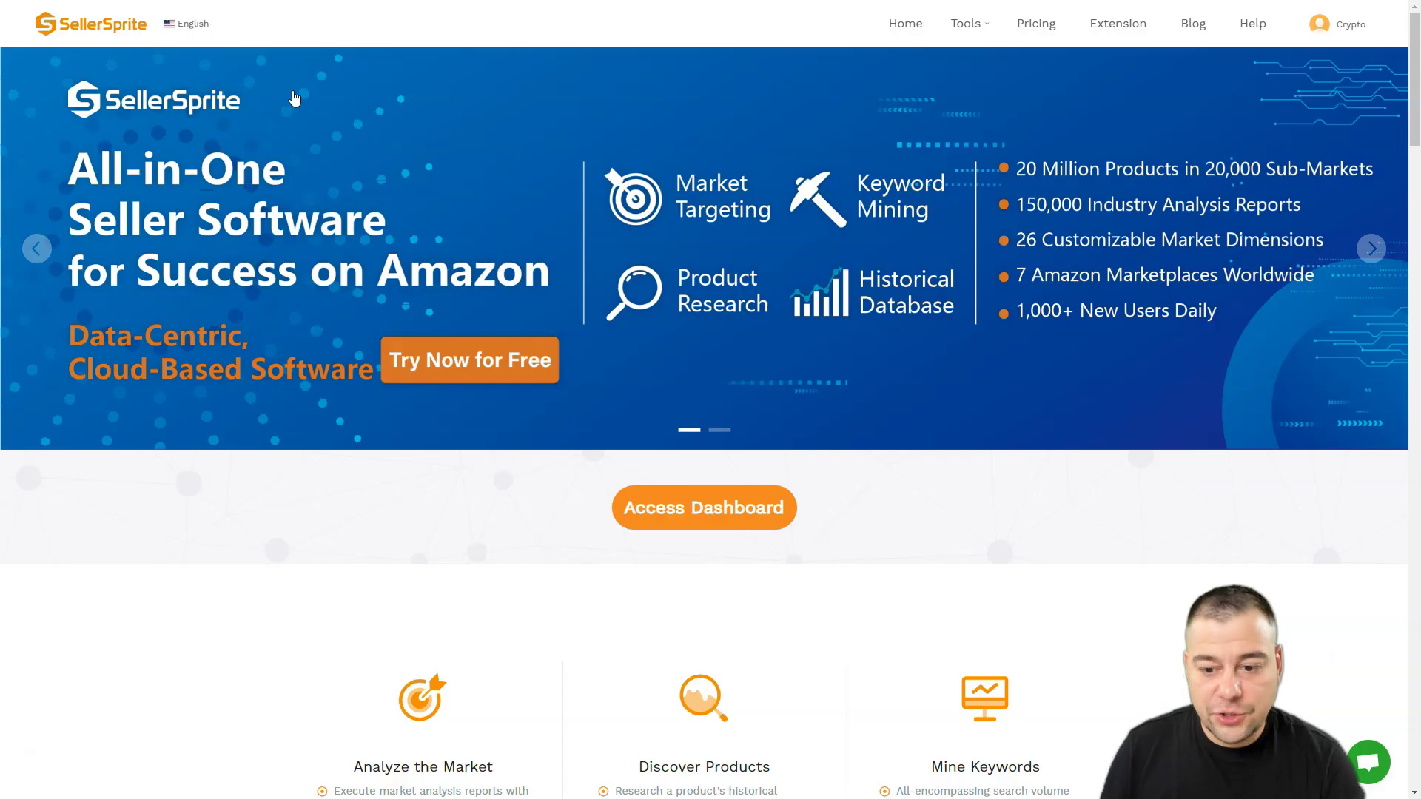
pyautogui.scroll(-2, 337, 199)
pyautogui.scroll(-3, 336, 198)
pyautogui.scroll(-2, 335, 197)
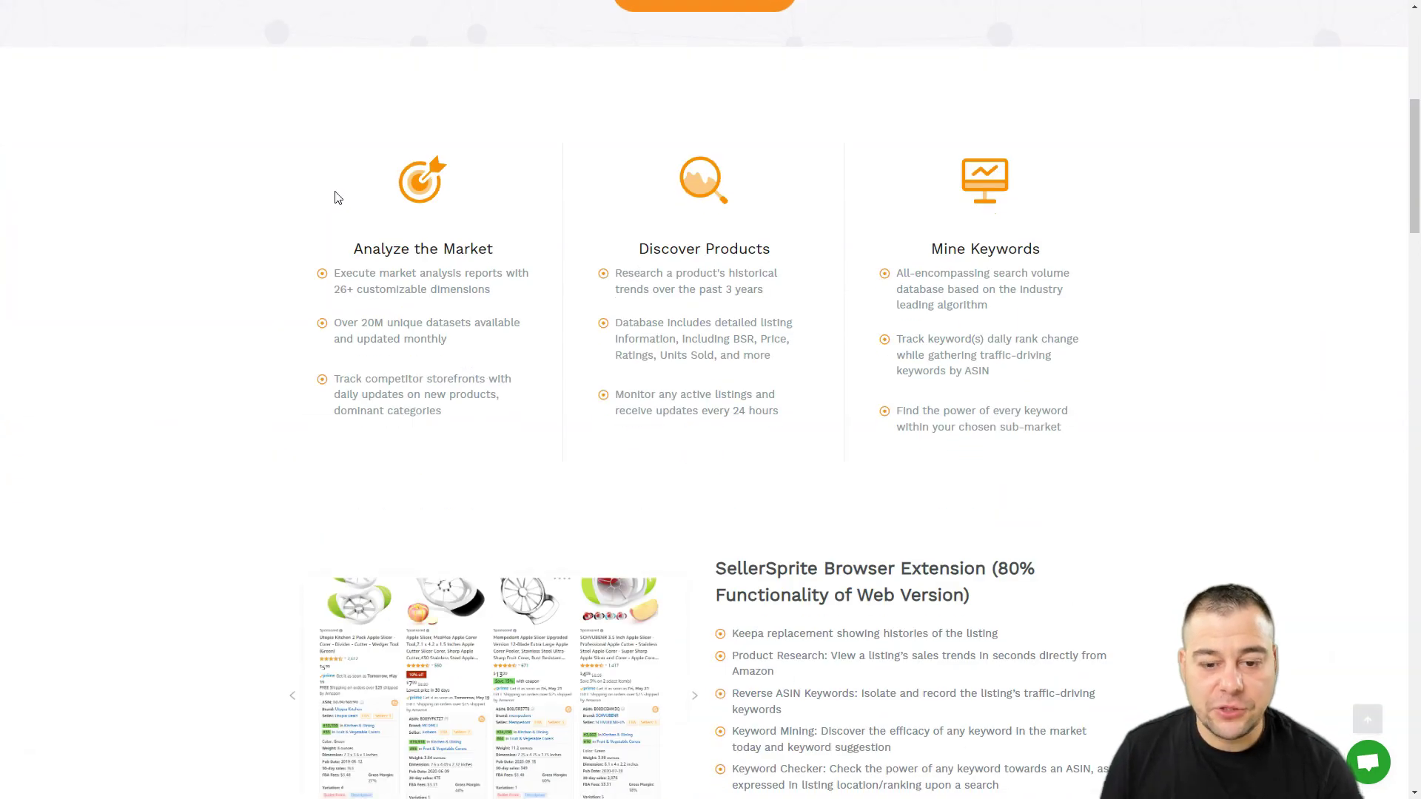
pyautogui.scroll(-3, 334, 196)
pyautogui.scroll(-3, 336, 194)
pyautogui.scroll(-4, 334, 196)
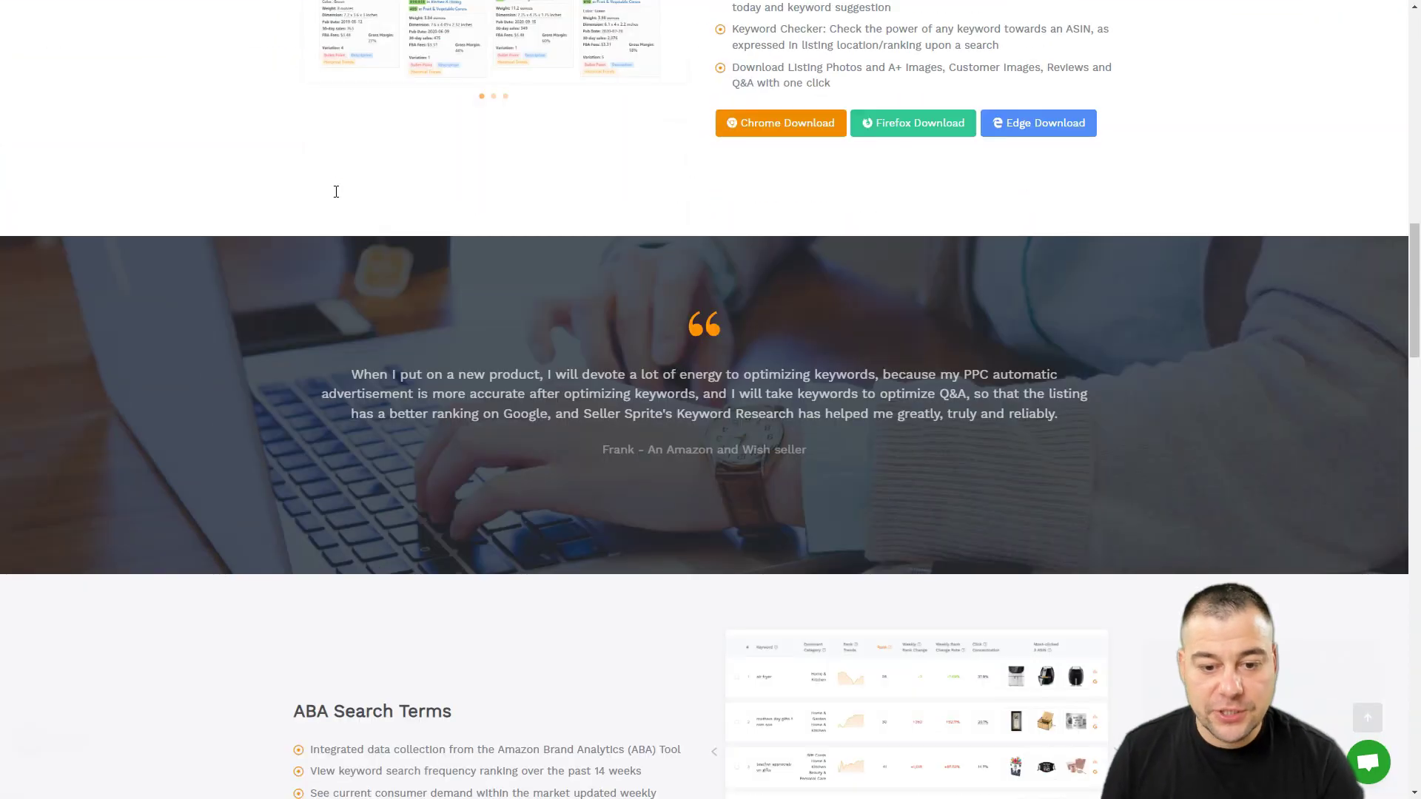
pyautogui.scroll(-1, 332, 197)
pyautogui.scroll(-3, 330, 198)
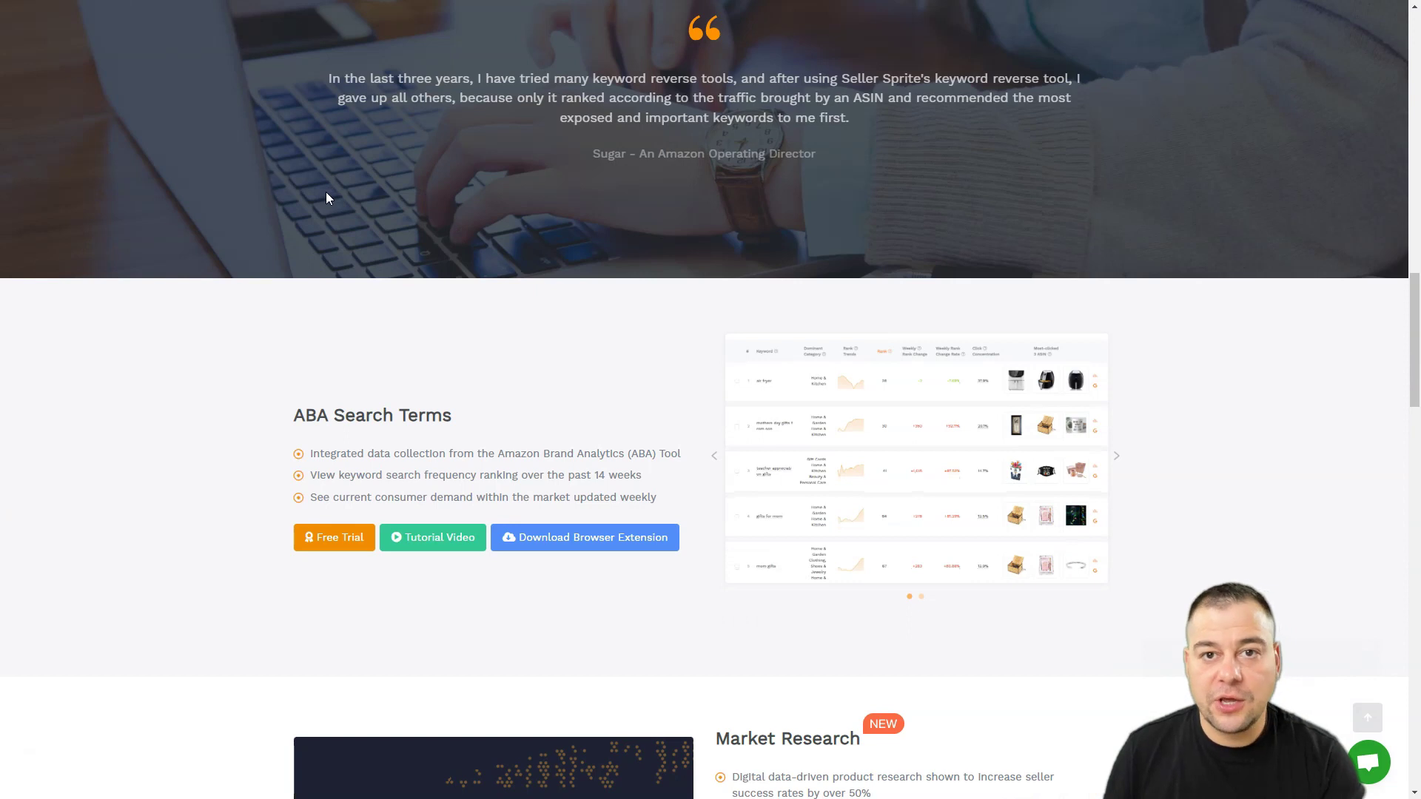
pyautogui.scroll(-2, 329, 198)
pyautogui.scroll(-1, 329, 199)
pyautogui.scroll(-3, 328, 199)
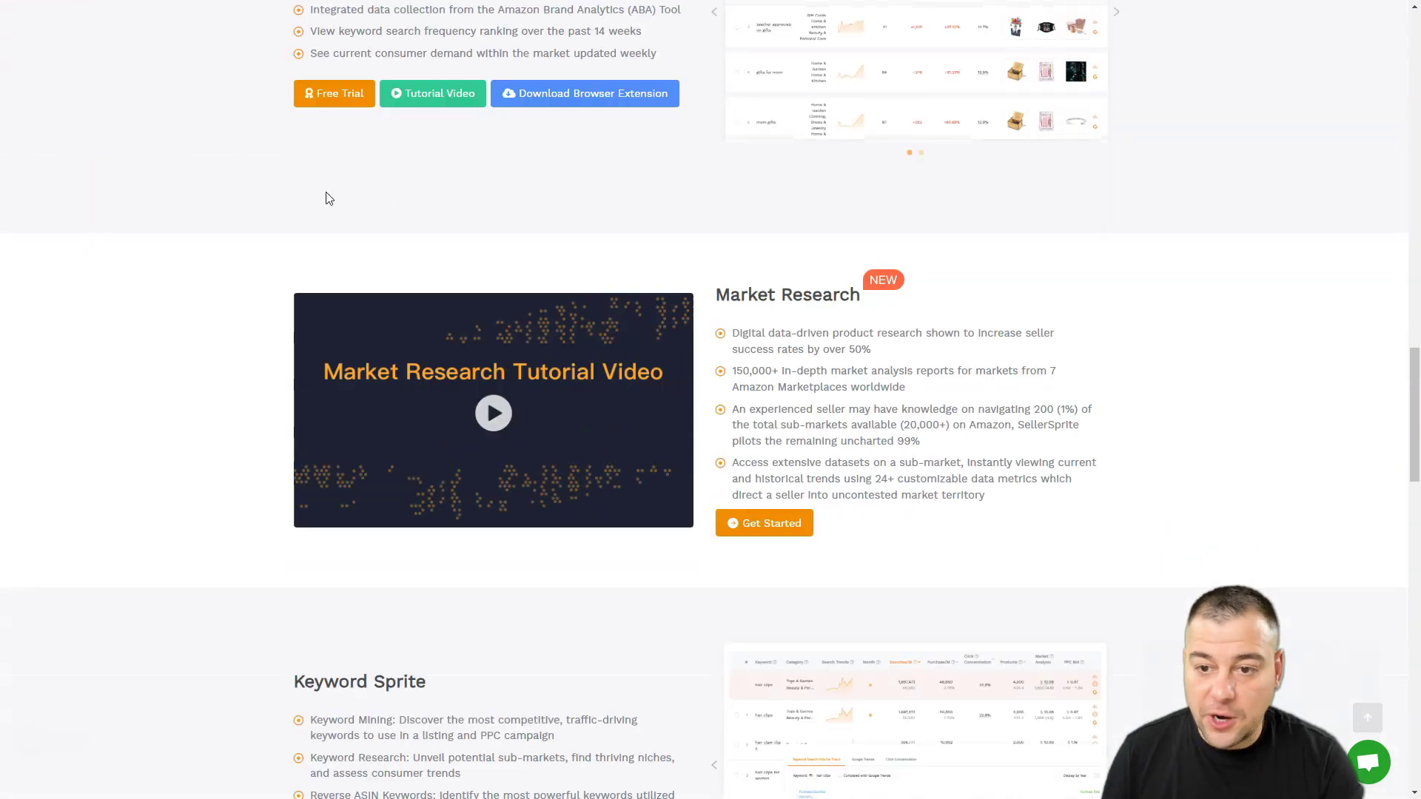
pyautogui.scroll(-3, 329, 199)
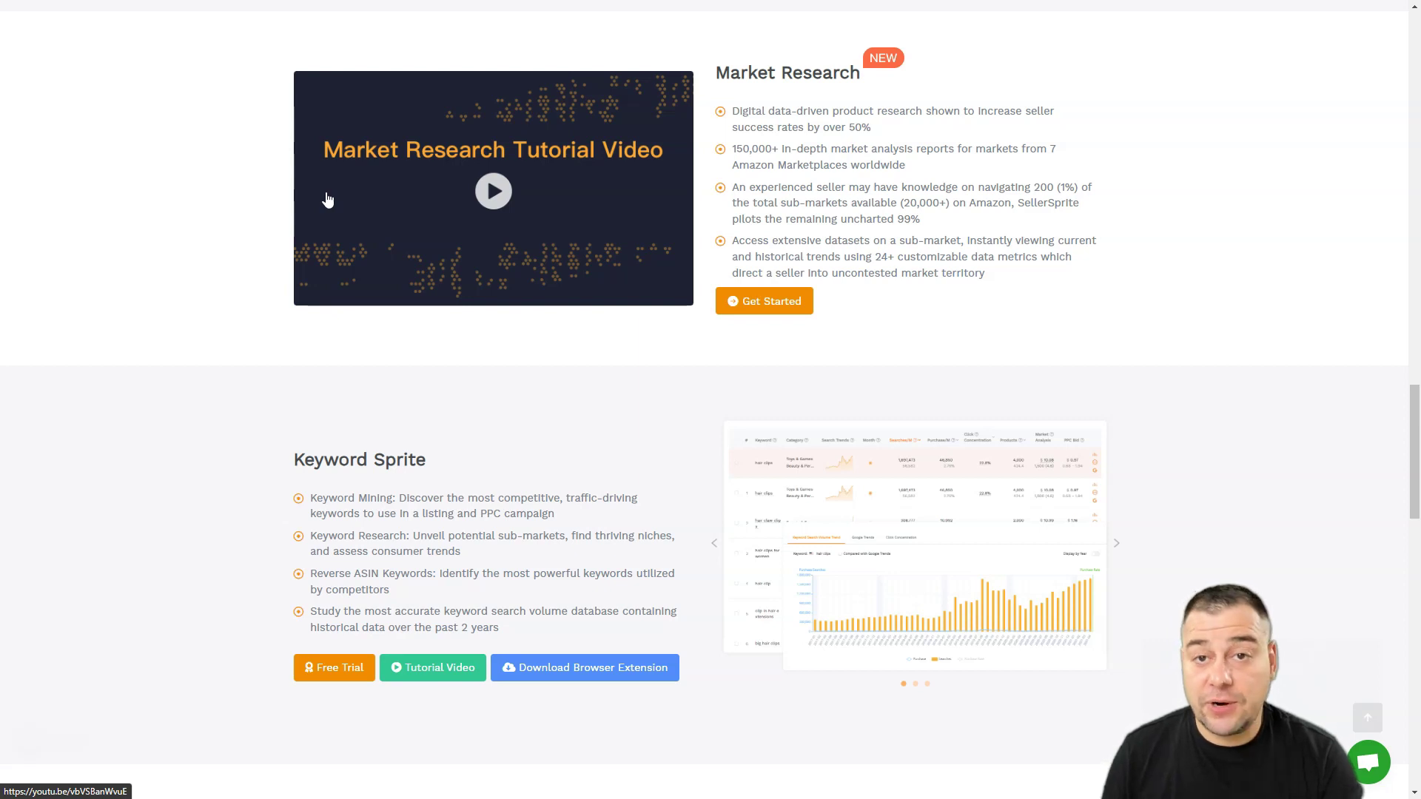
pyautogui.scroll(-3, 329, 198)
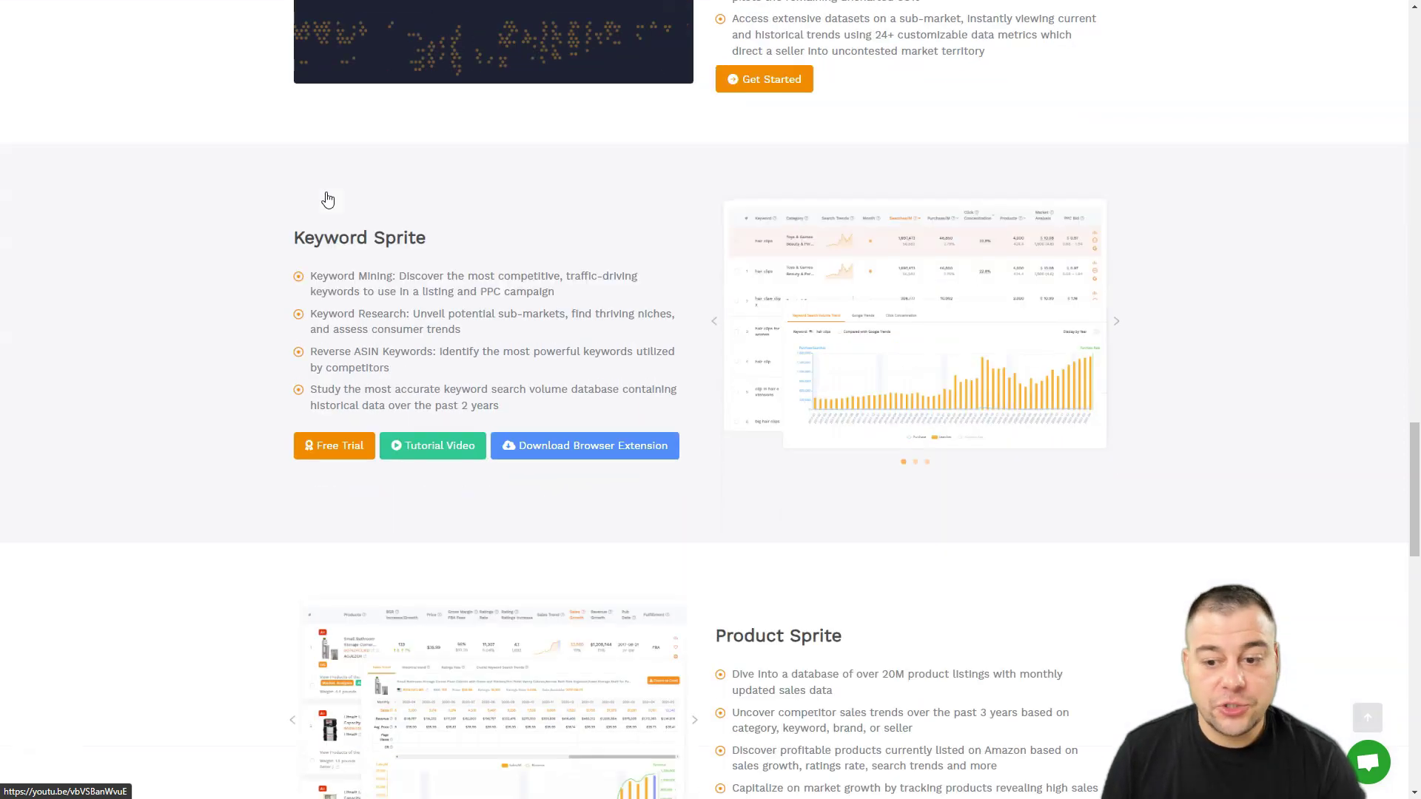
pyautogui.scroll(-5, 328, 198)
pyautogui.scroll(5, 329, 199)
pyautogui.scroll(8, 326, 194)
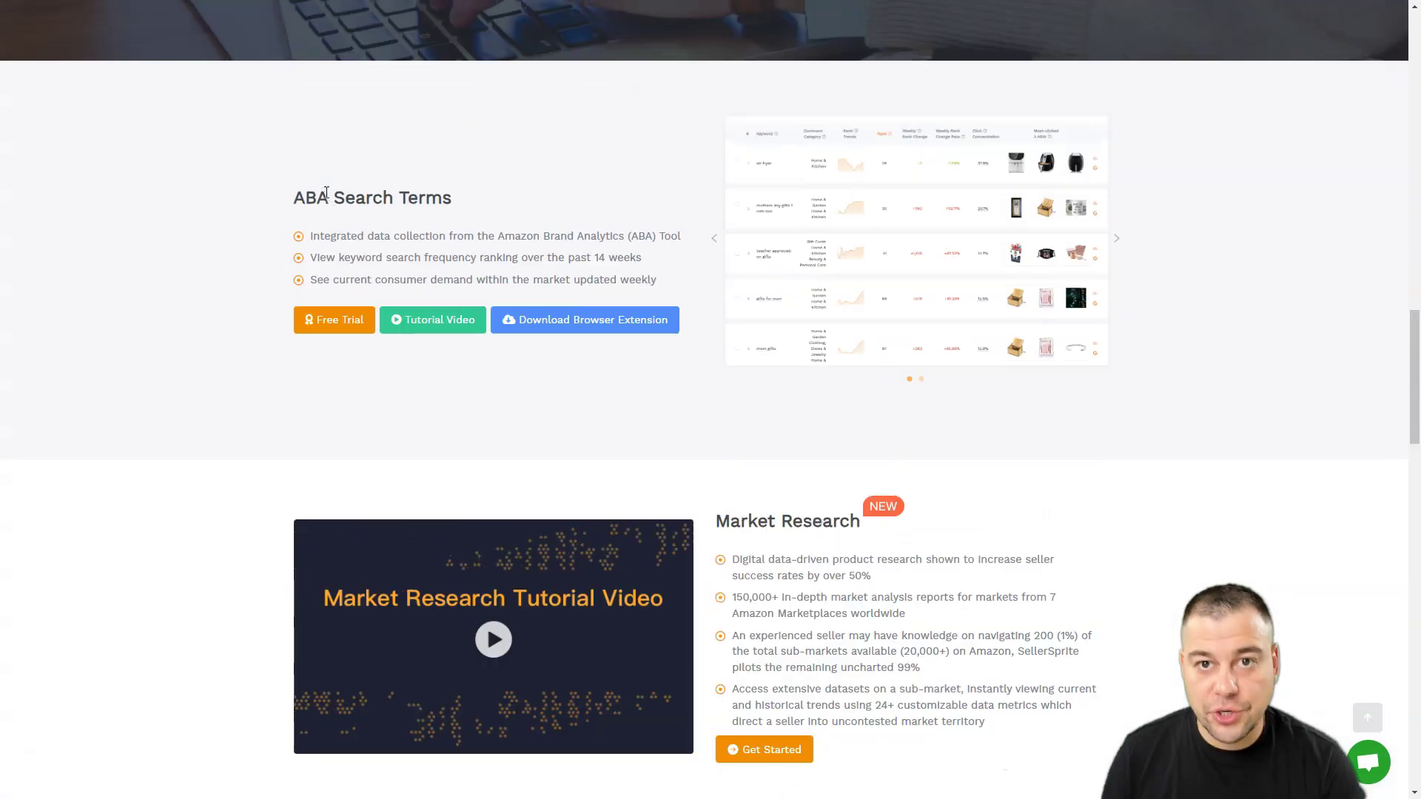
pyautogui.scroll(10, 326, 194)
pyautogui.scroll(10, 327, 200)
pyautogui.scroll(1, 327, 200)
pyautogui.scroll(1, 326, 200)
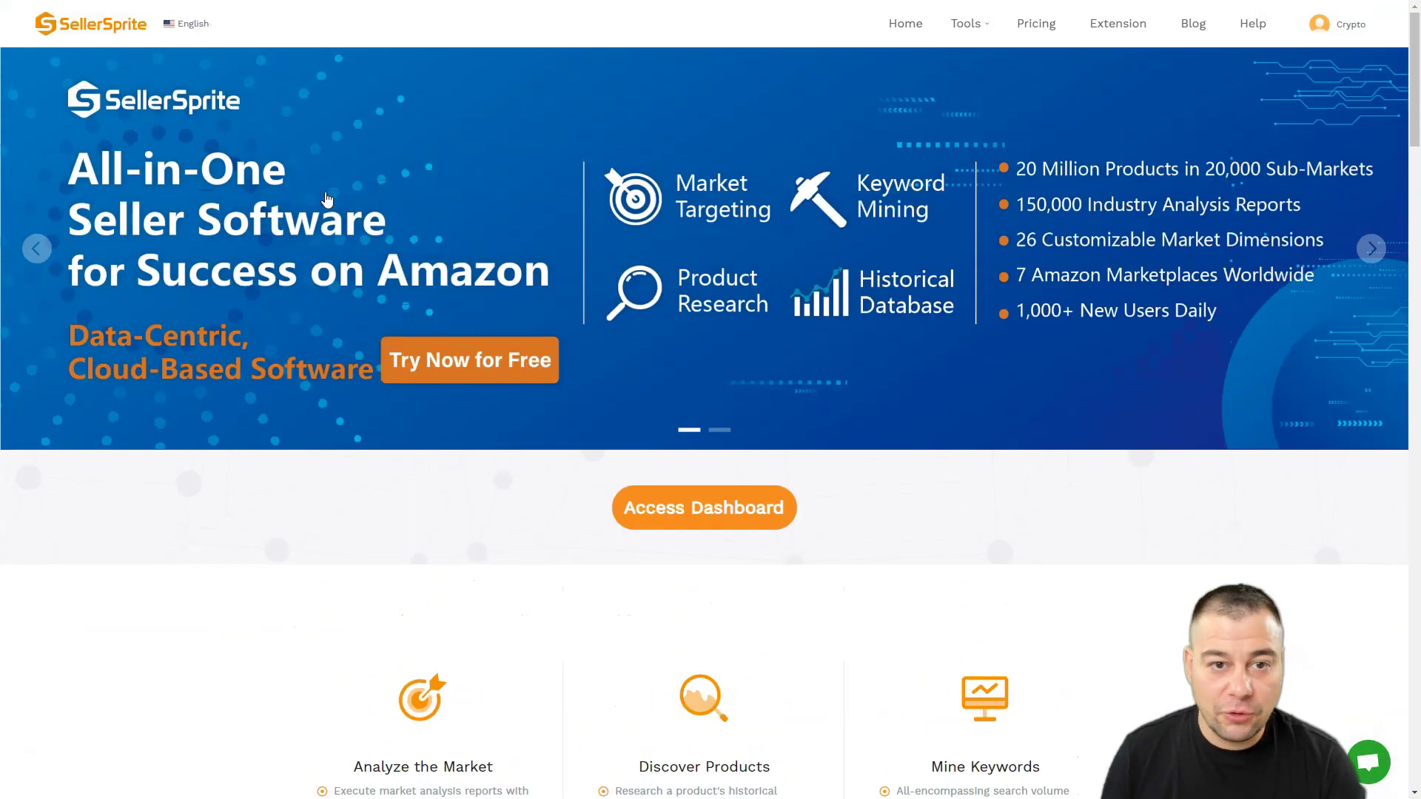